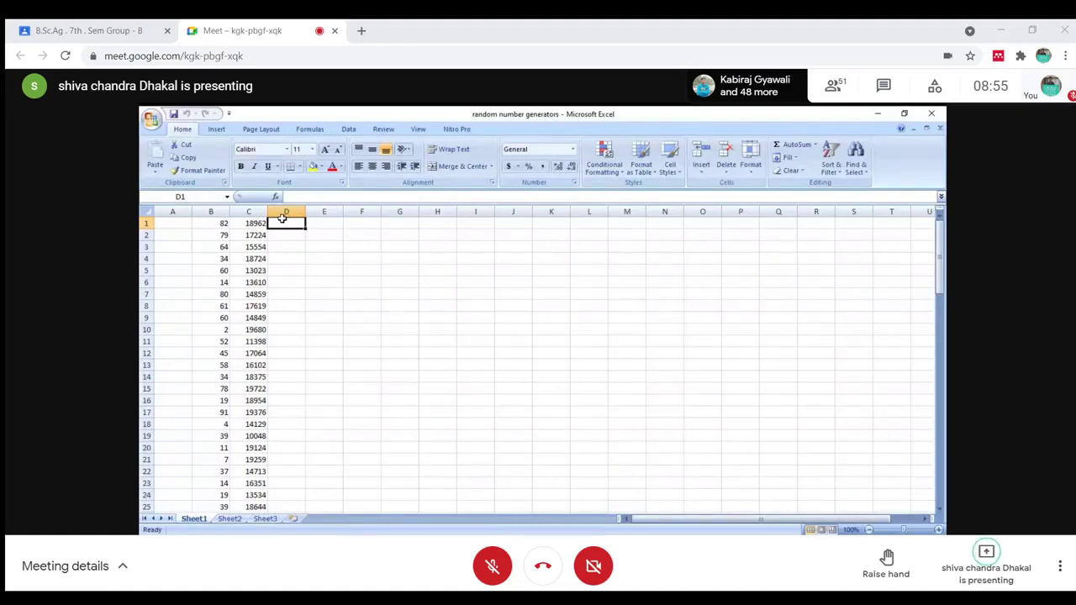
# Focus the meeting window and go full screen so the shared Excel workbook fills the display
pyautogui.click(918, 433)
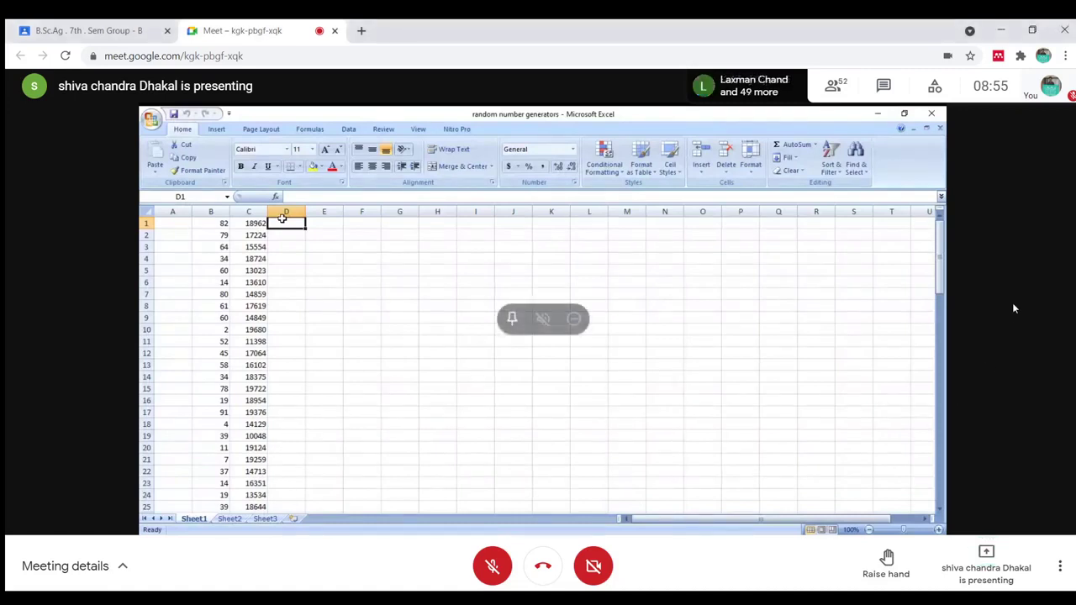
pyautogui.press('F11')
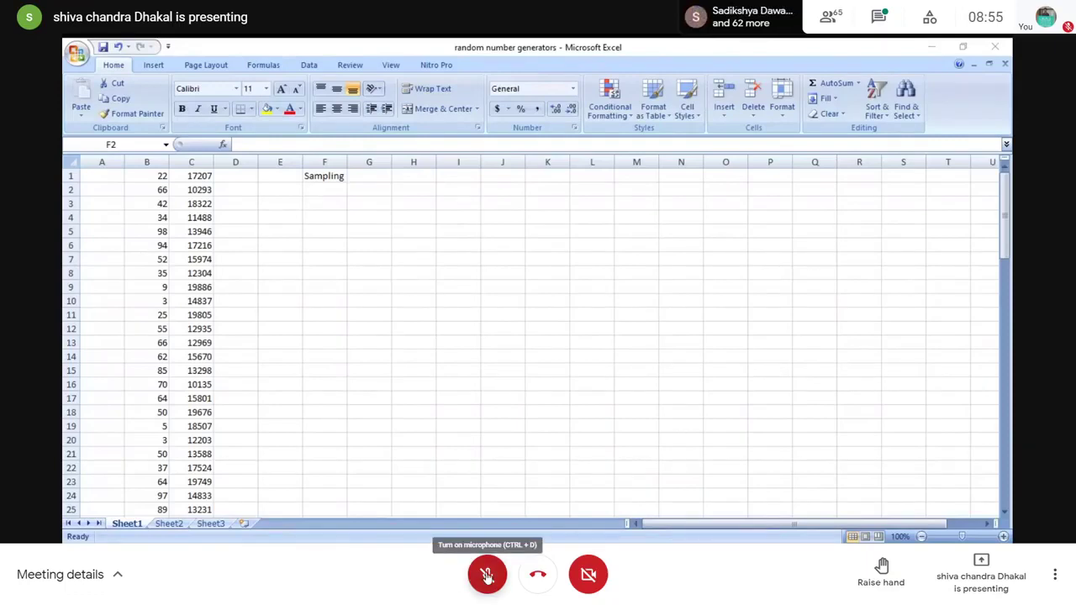
pyautogui.click(487, 576)
pyautogui.click(487, 576)
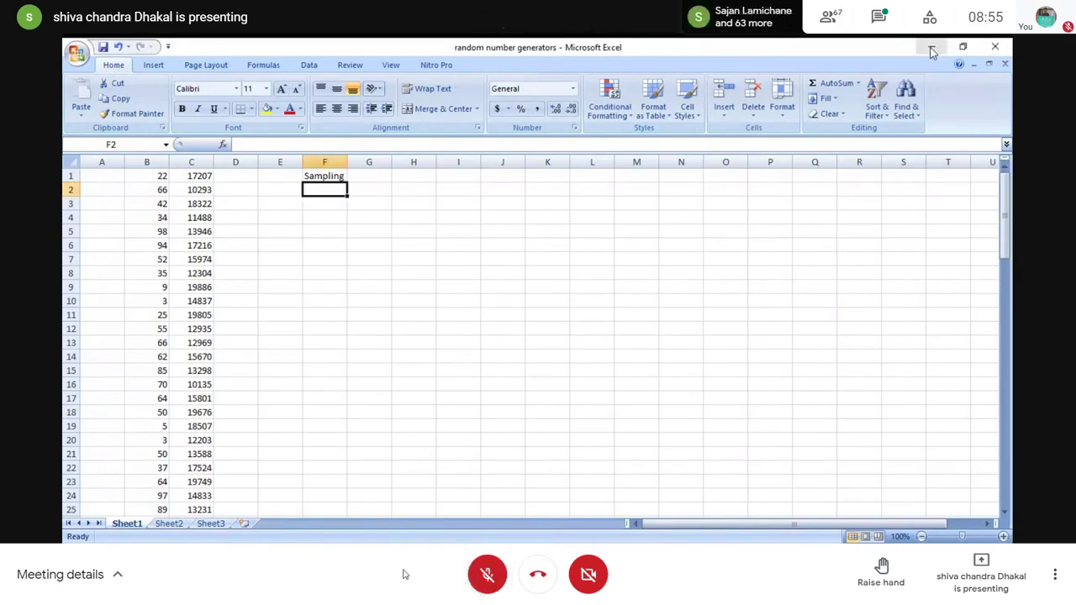
pyautogui.click(369, 215)
pyautogui.click(322, 176)
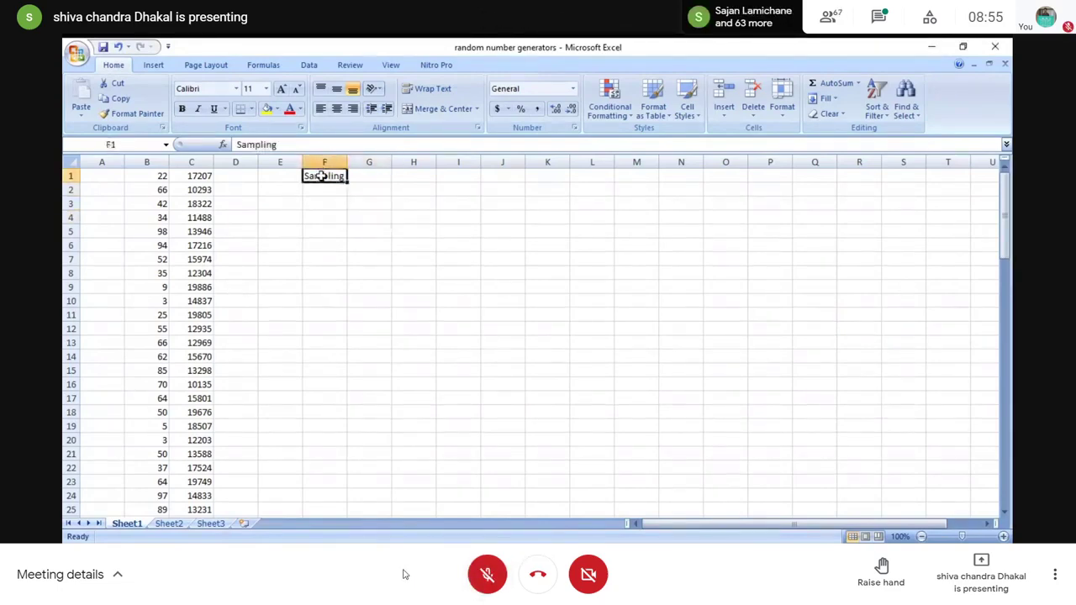
pyautogui.click(379, 181)
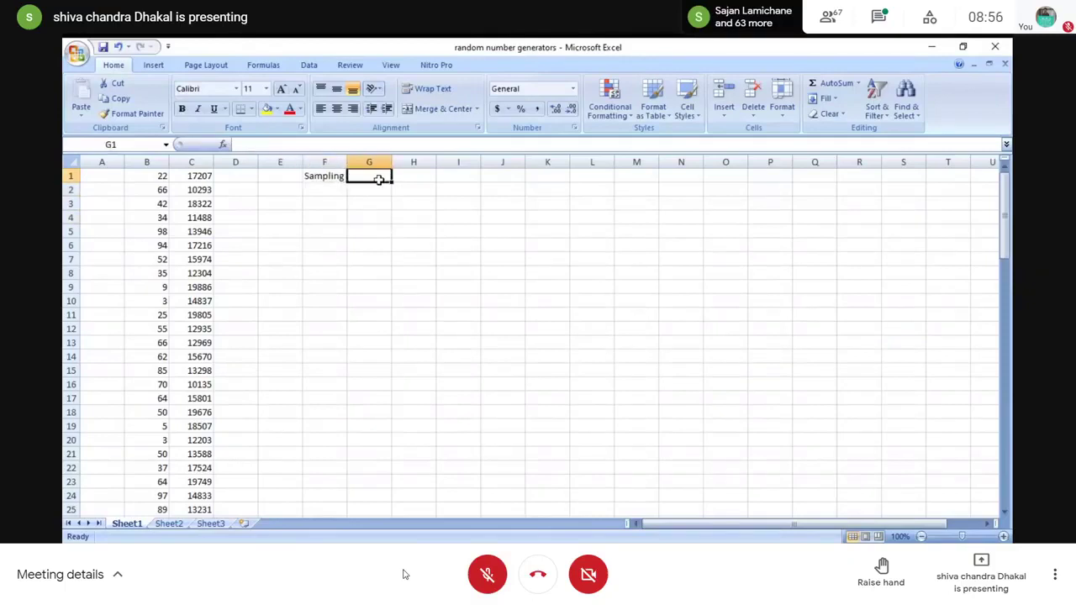
pyautogui.click(322, 176)
pyautogui.click(369, 174)
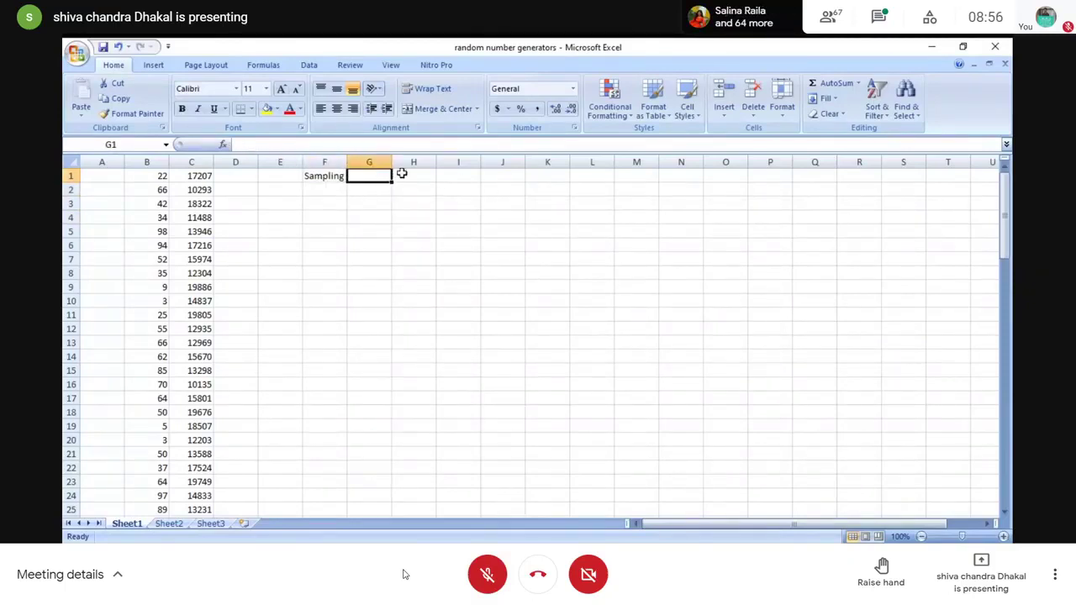
pyautogui.click(417, 174)
pyautogui.click(372, 176)
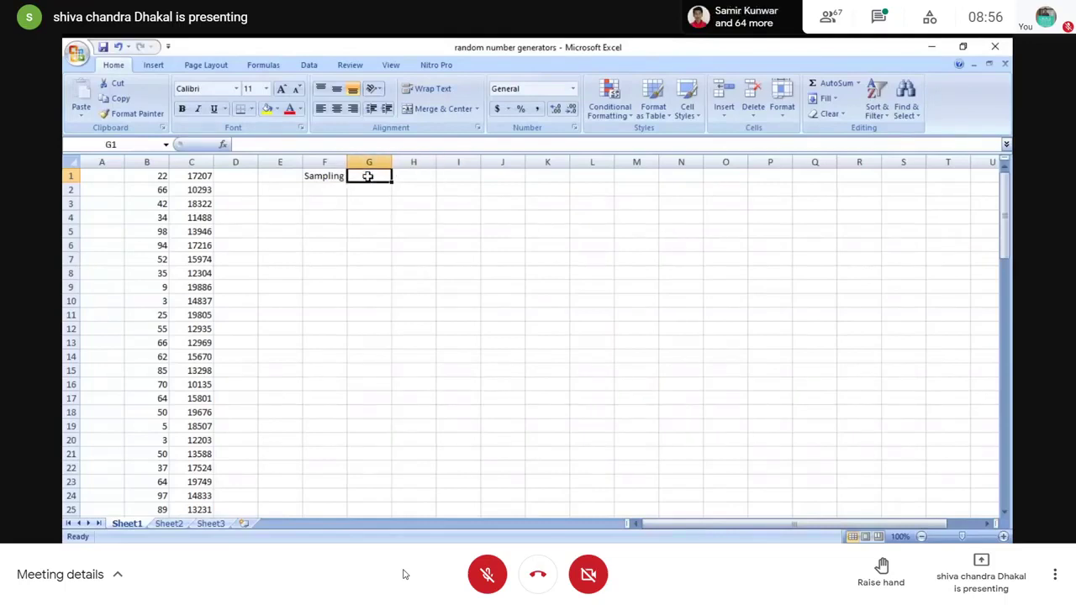
pyautogui.click(332, 175)
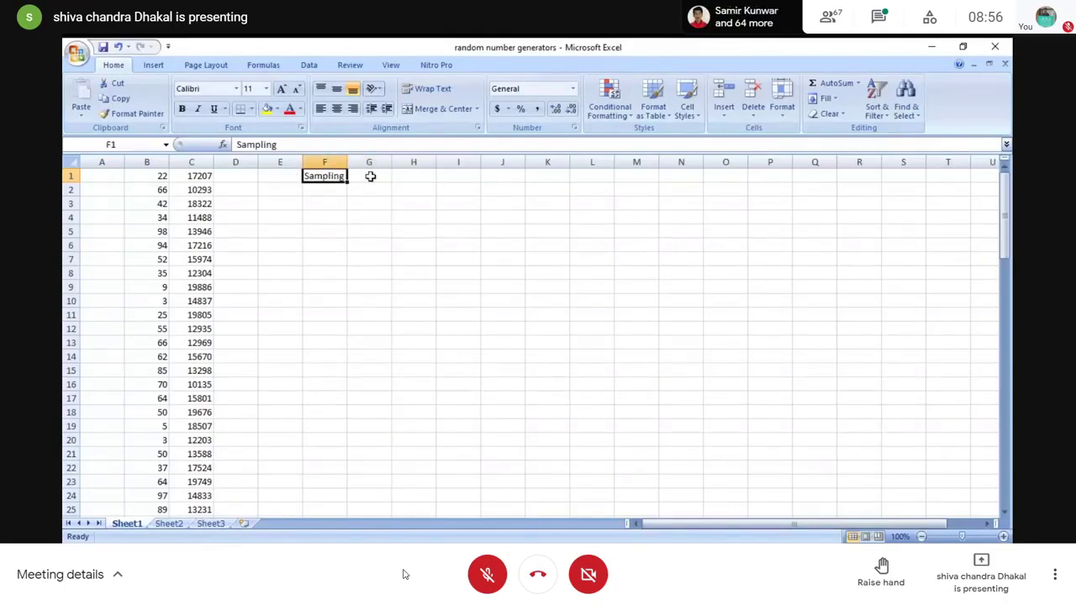
pyautogui.click(372, 175)
pyautogui.click(330, 176)
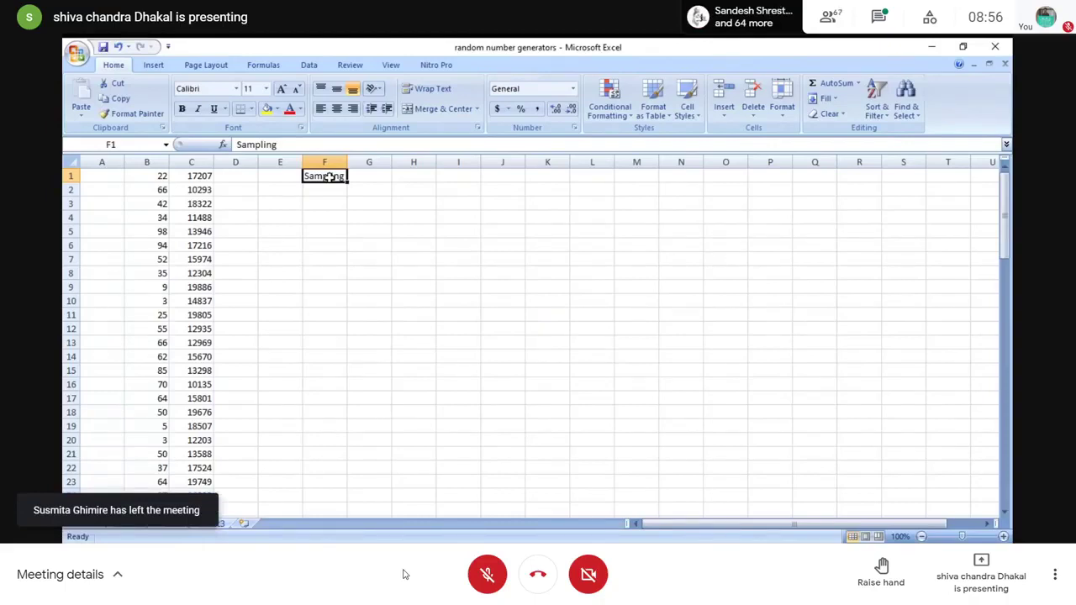
pyautogui.click(382, 176)
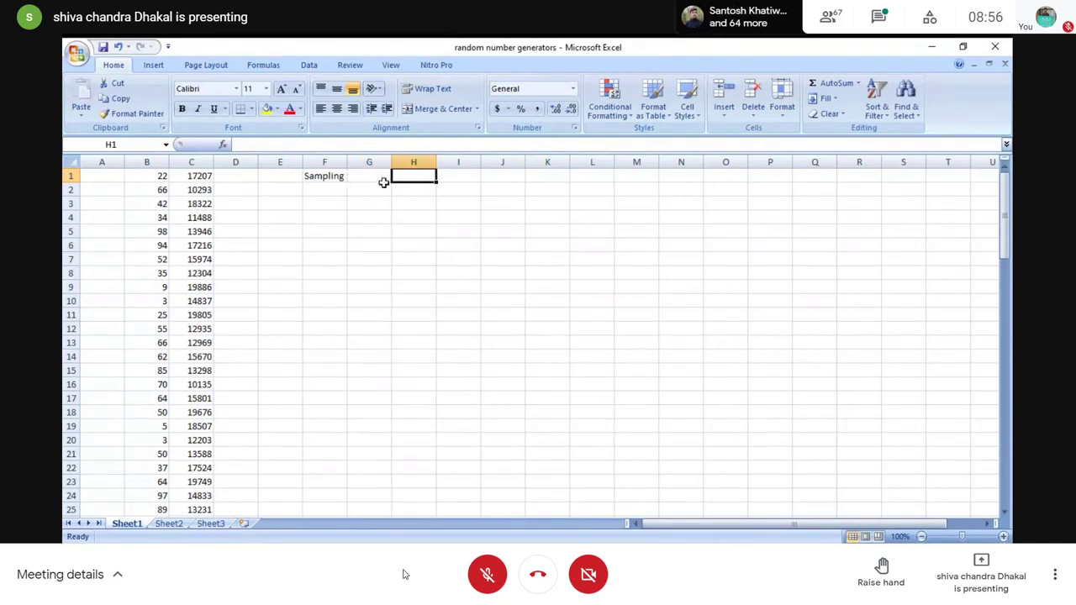
pyautogui.click(381, 187)
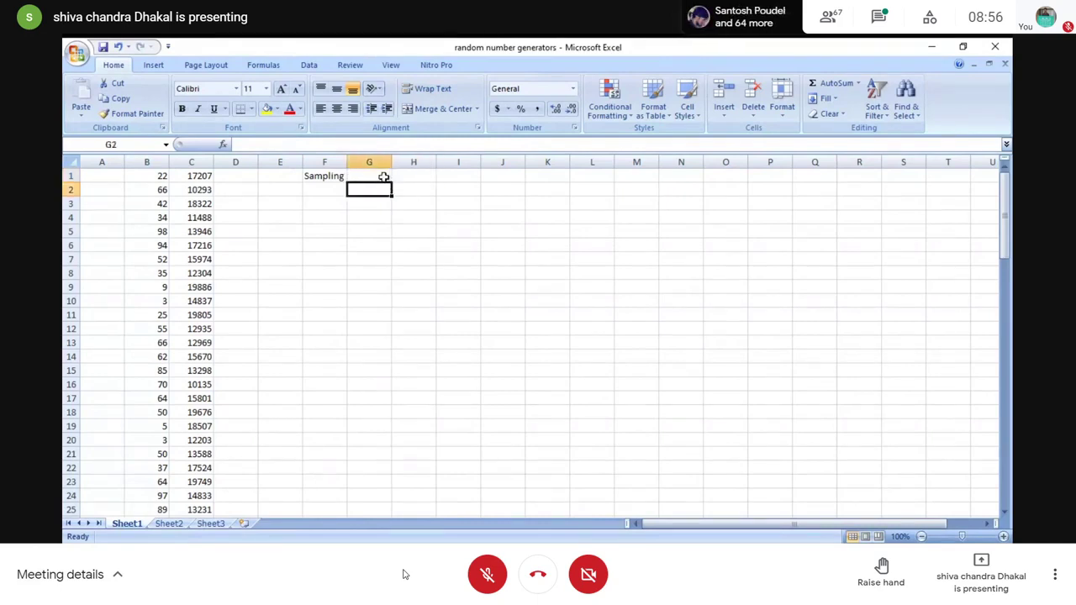
pyautogui.click(382, 176)
pyautogui.click(413, 176)
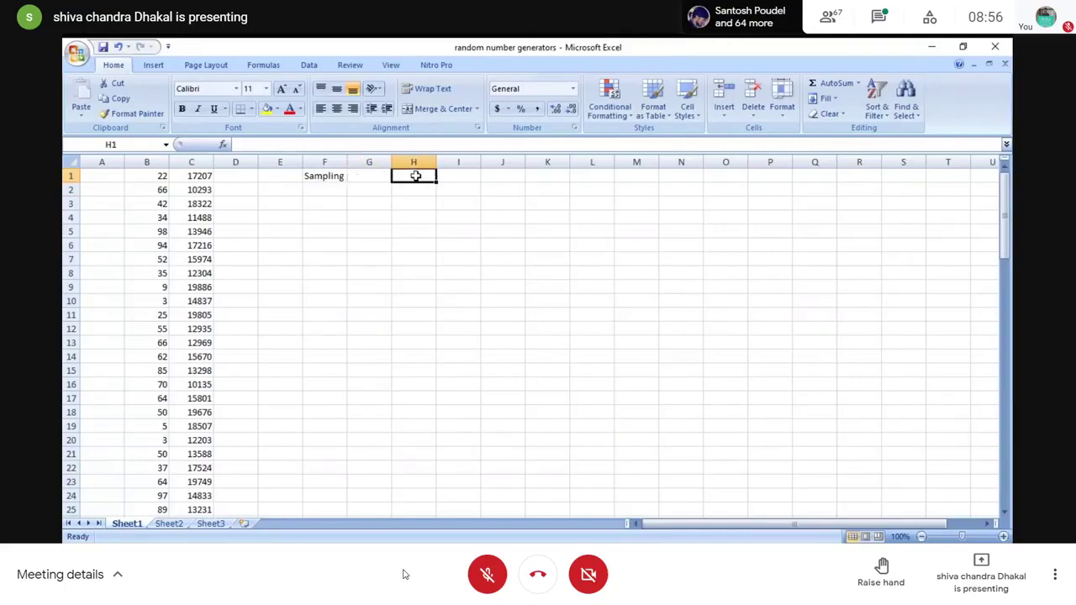
pyautogui.click(372, 176)
pyautogui.click(415, 176)
pyautogui.click(385, 176)
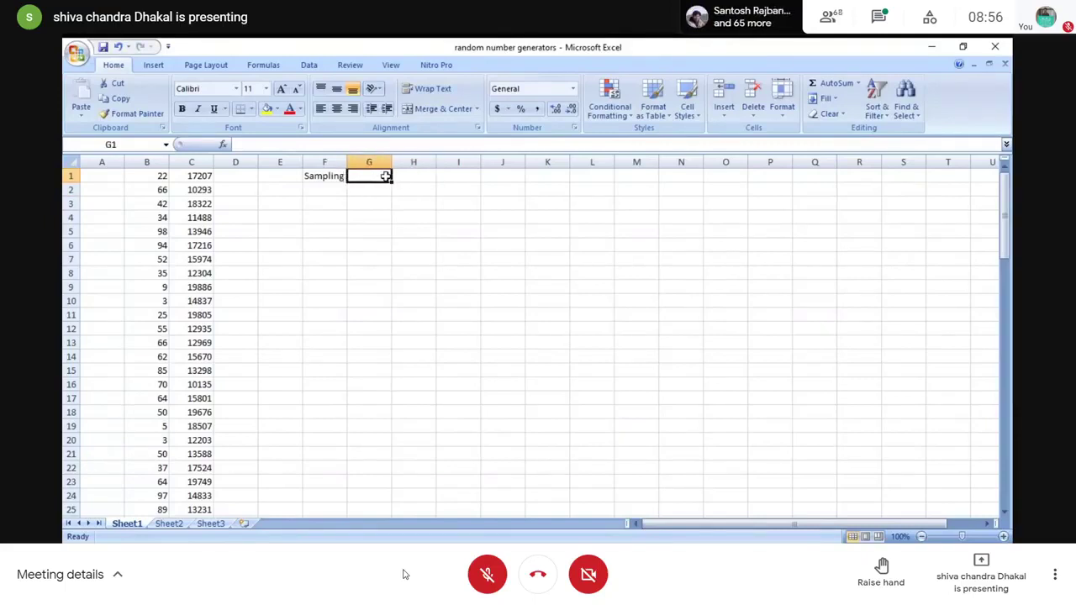
pyautogui.click(413, 175)
pyautogui.click(370, 176)
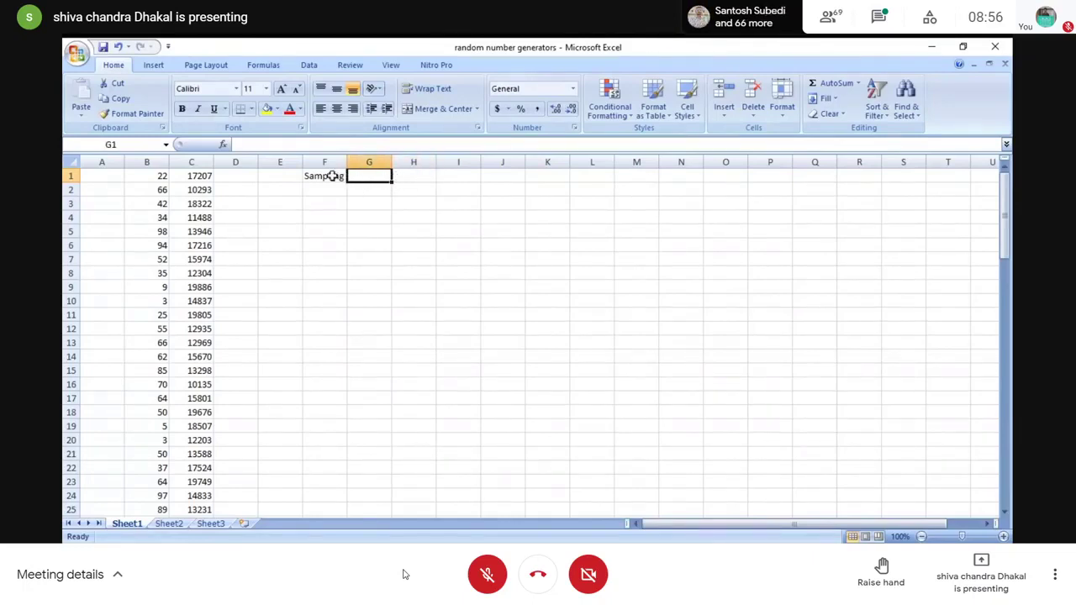
pyautogui.click(330, 176)
pyautogui.click(375, 175)
pyautogui.click(407, 176)
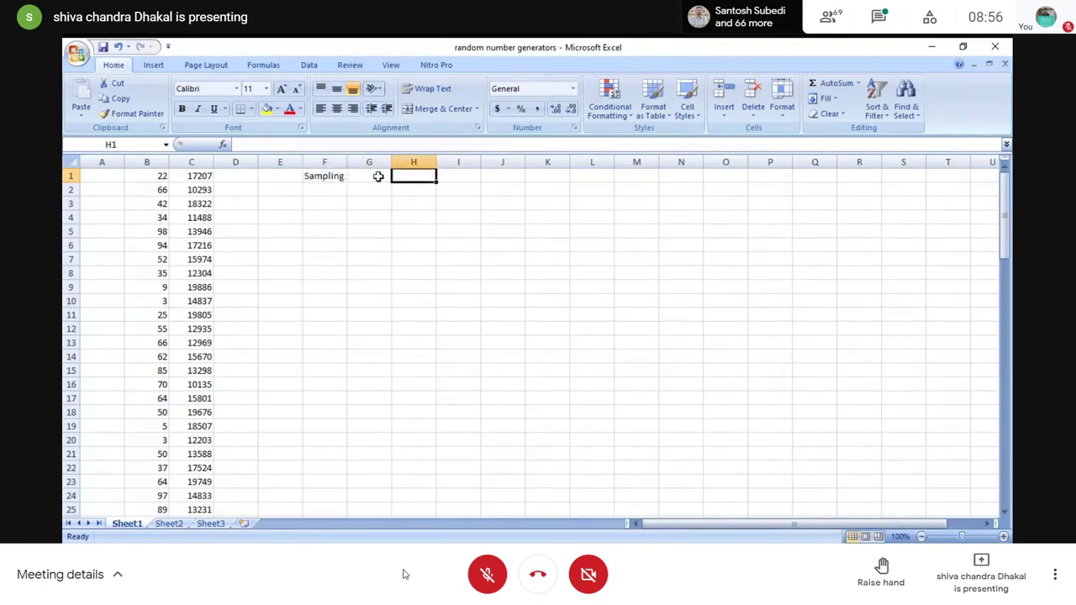
pyautogui.click(380, 176)
pyautogui.click(417, 177)
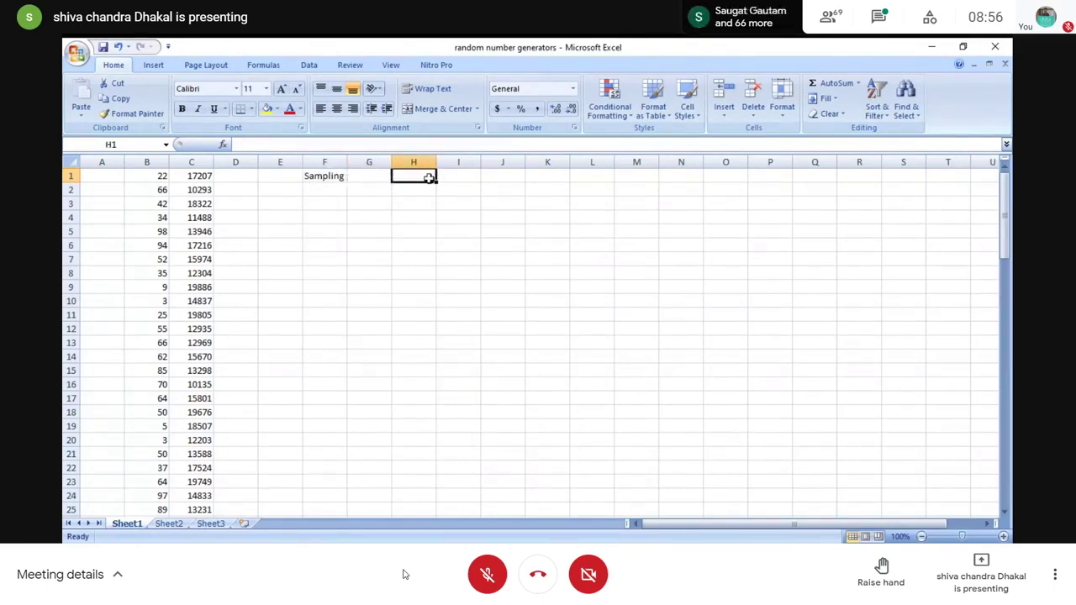
pyautogui.click(460, 175)
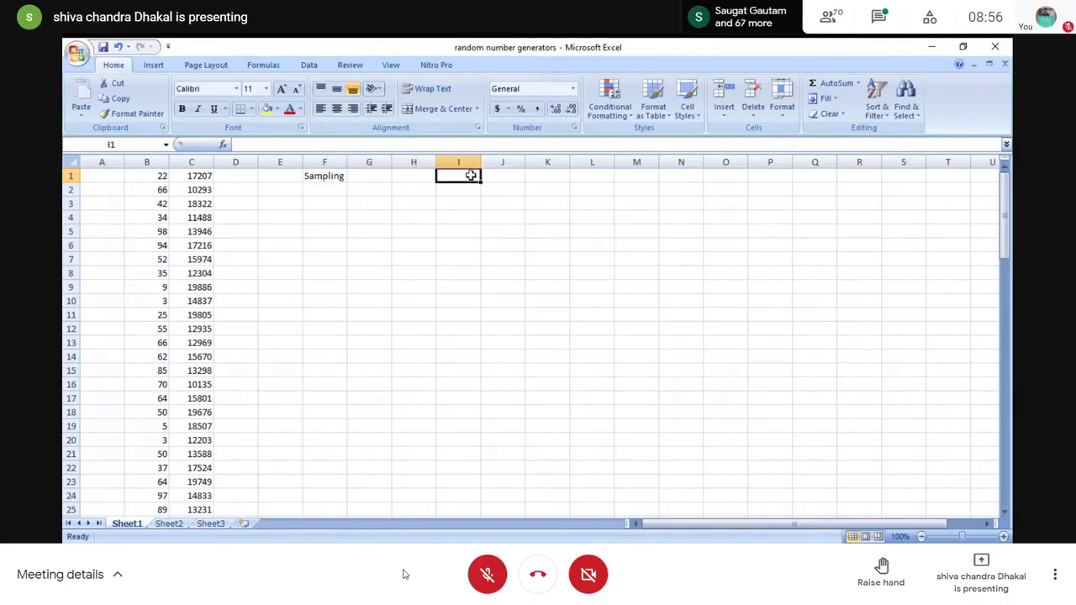
pyautogui.click(497, 176)
pyautogui.click(468, 178)
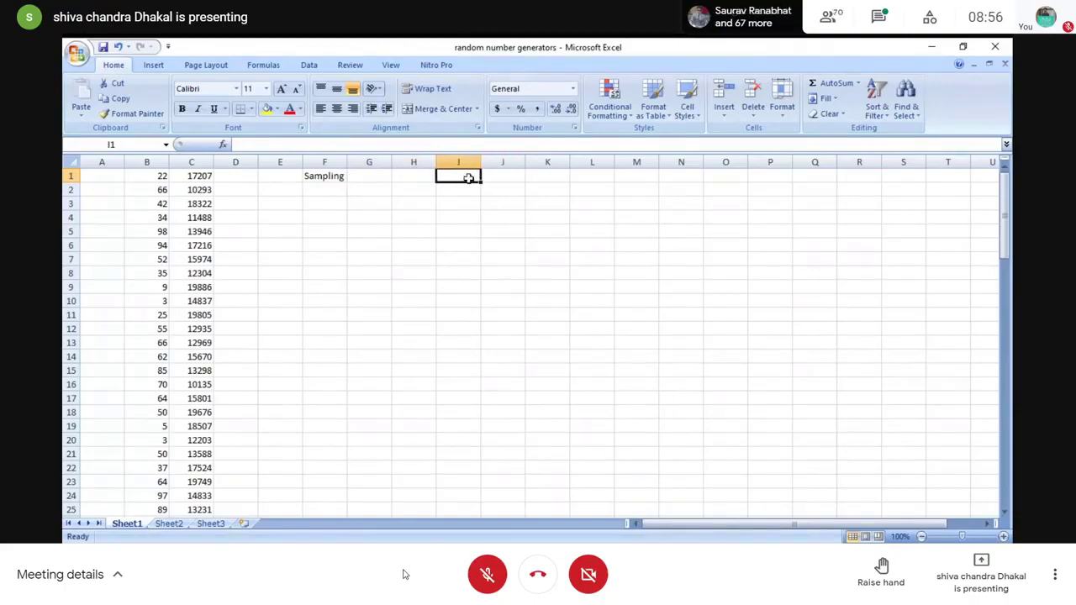
pyautogui.click(423, 179)
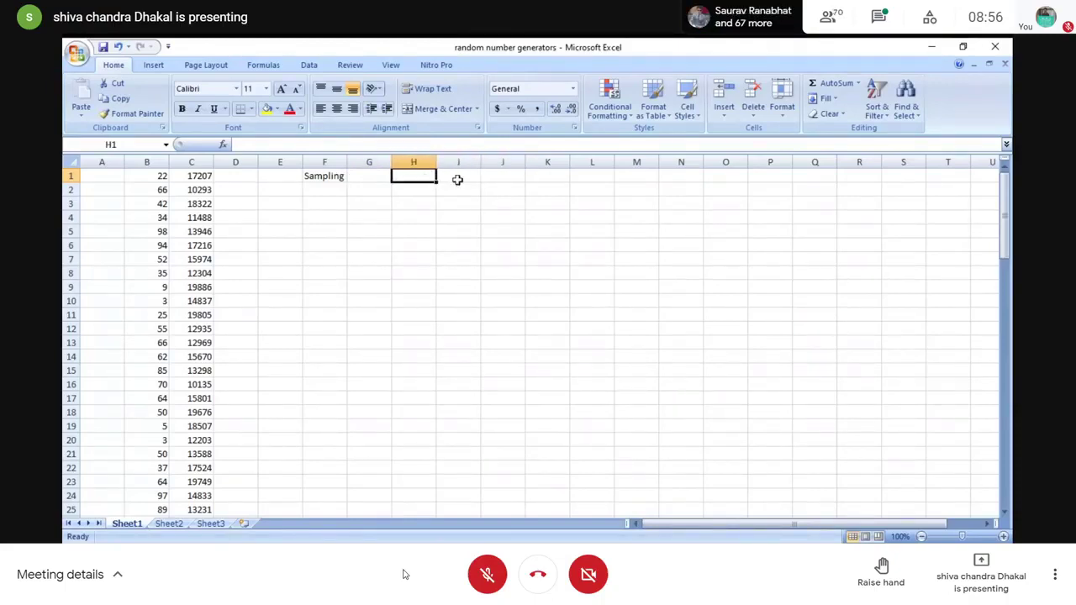
pyautogui.click(458, 177)
pyautogui.click(407, 179)
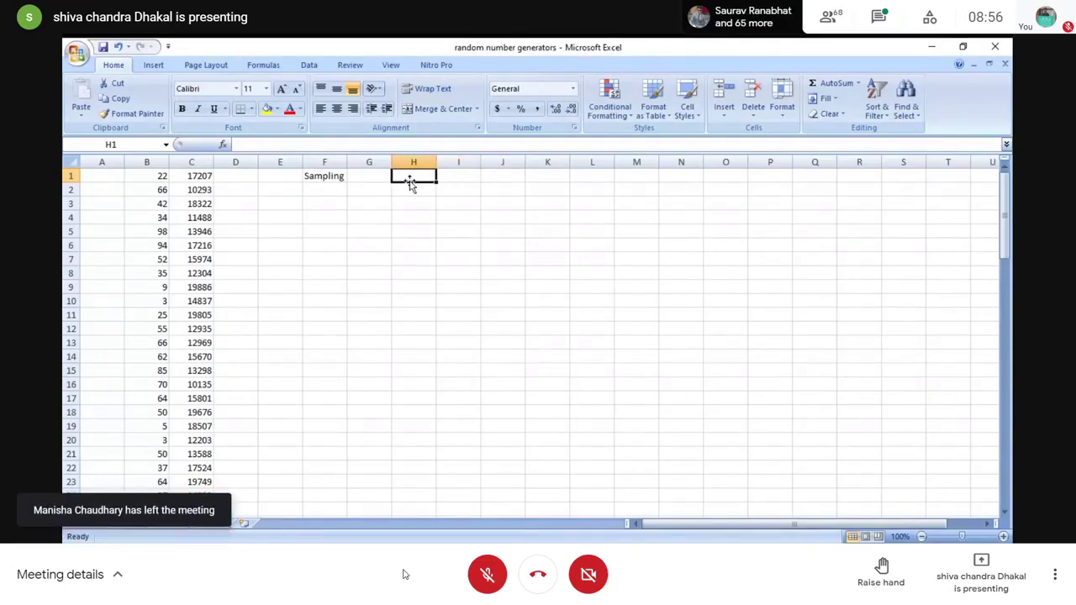
pyautogui.click(420, 187)
pyautogui.click(459, 189)
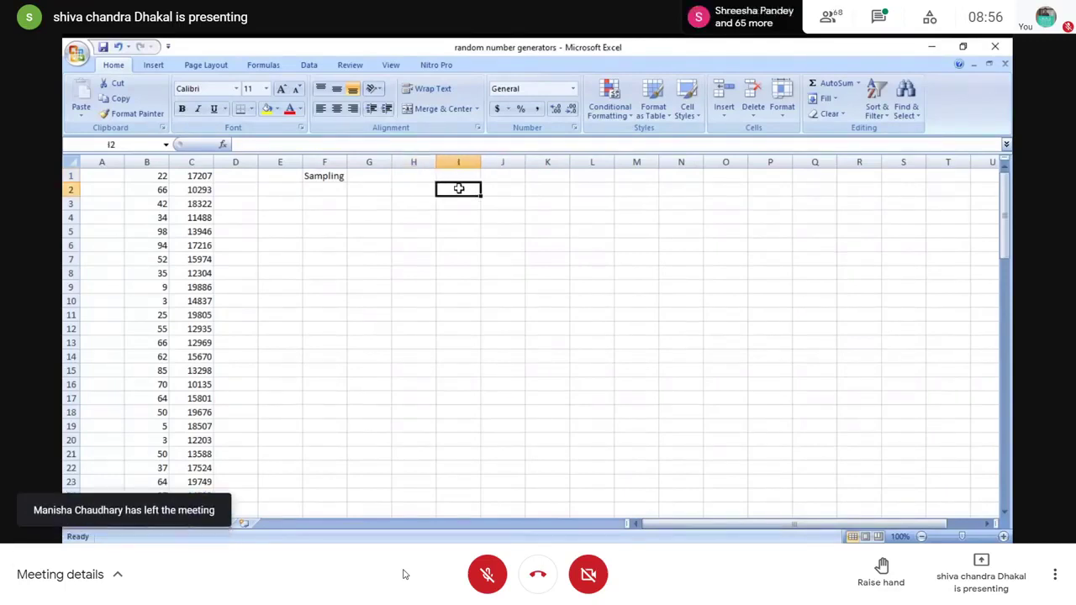
pyautogui.click(415, 173)
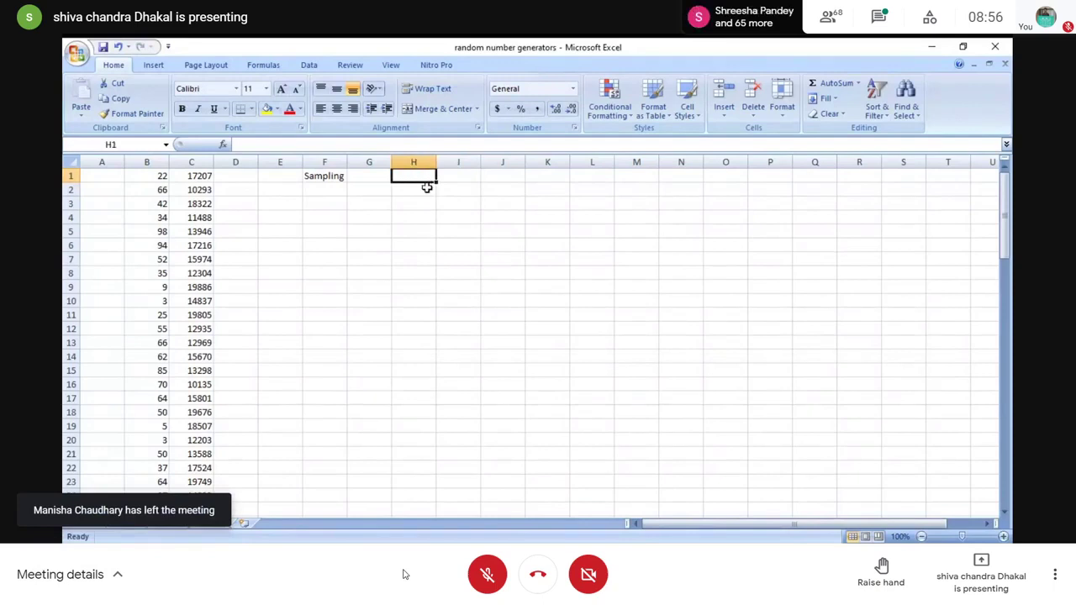
pyautogui.click(424, 187)
pyautogui.click(424, 175)
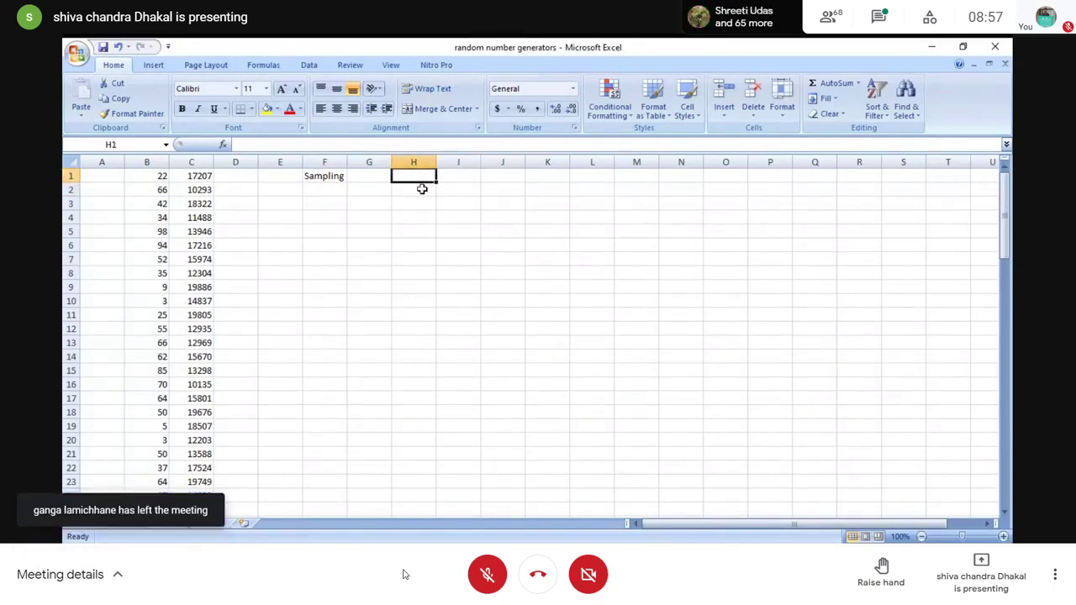
pyautogui.click(419, 187)
pyautogui.click(430, 174)
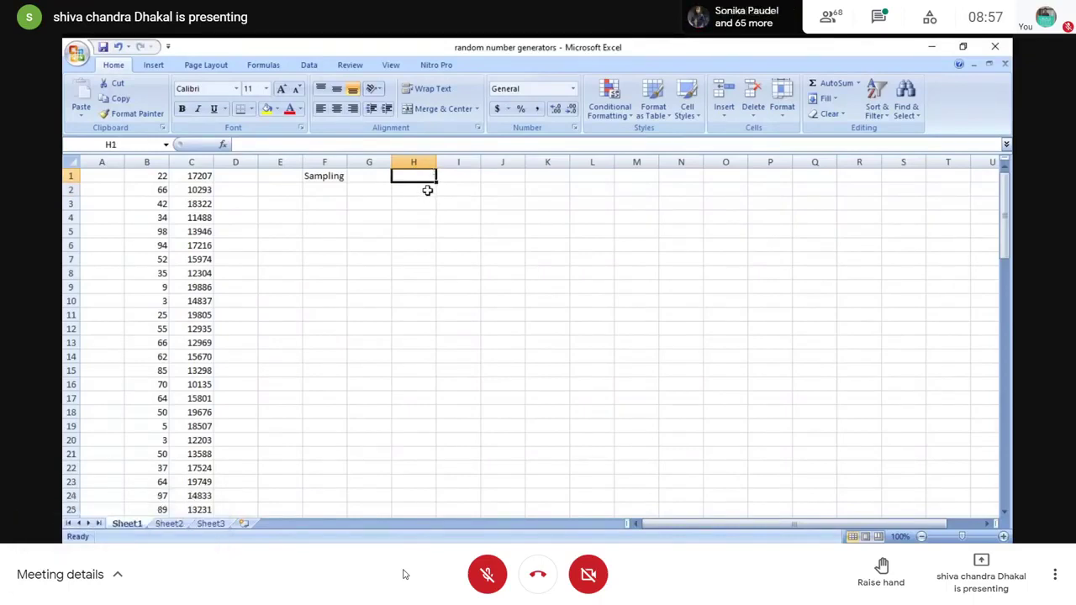
pyautogui.click(462, 175)
pyautogui.click(412, 182)
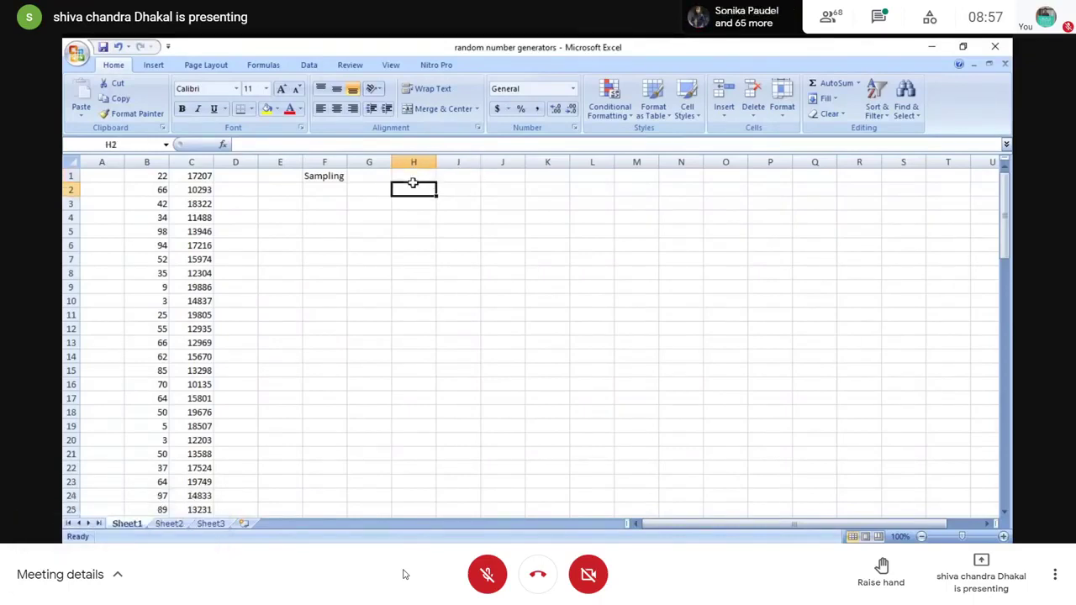
pyautogui.click(339, 176)
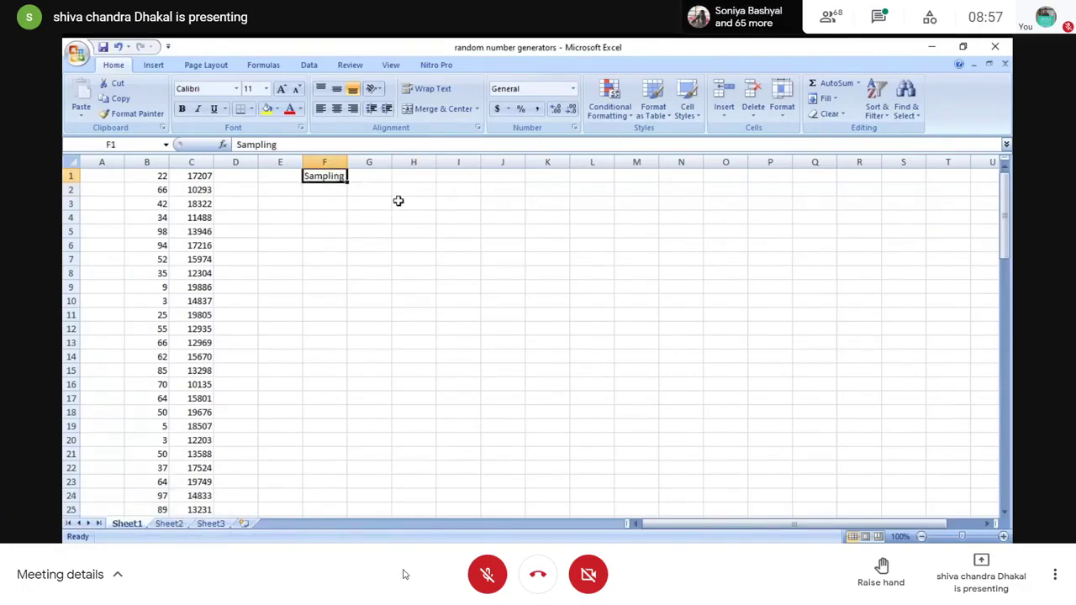
pyautogui.click(327, 190)
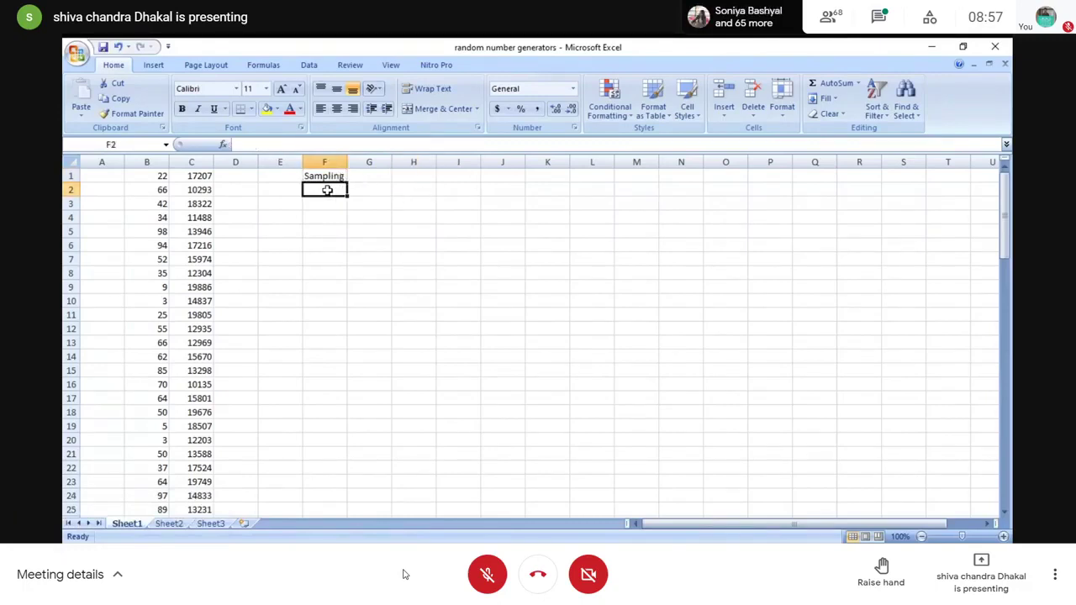
pyautogui.click(379, 171)
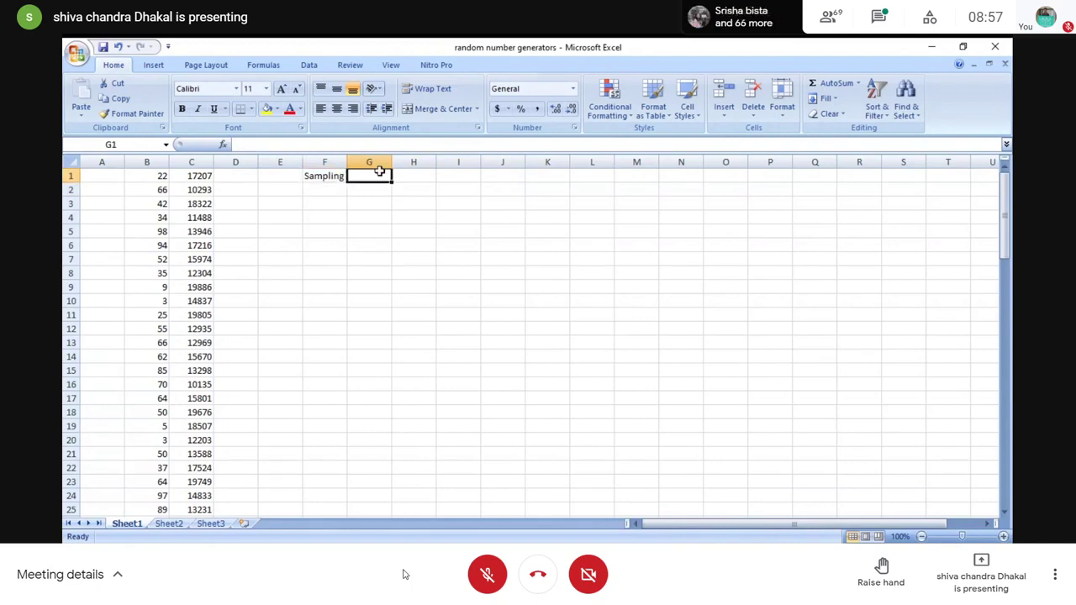
pyautogui.click(325, 176)
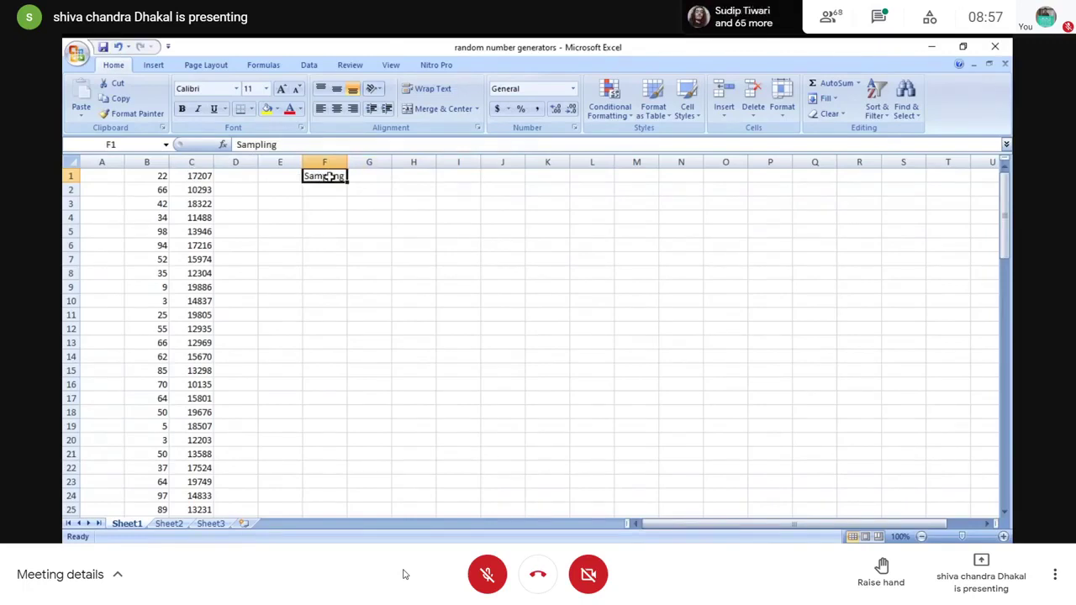
# Clear the Sampling heading from F1 and enter 45 there
pyautogui.press('Delete')
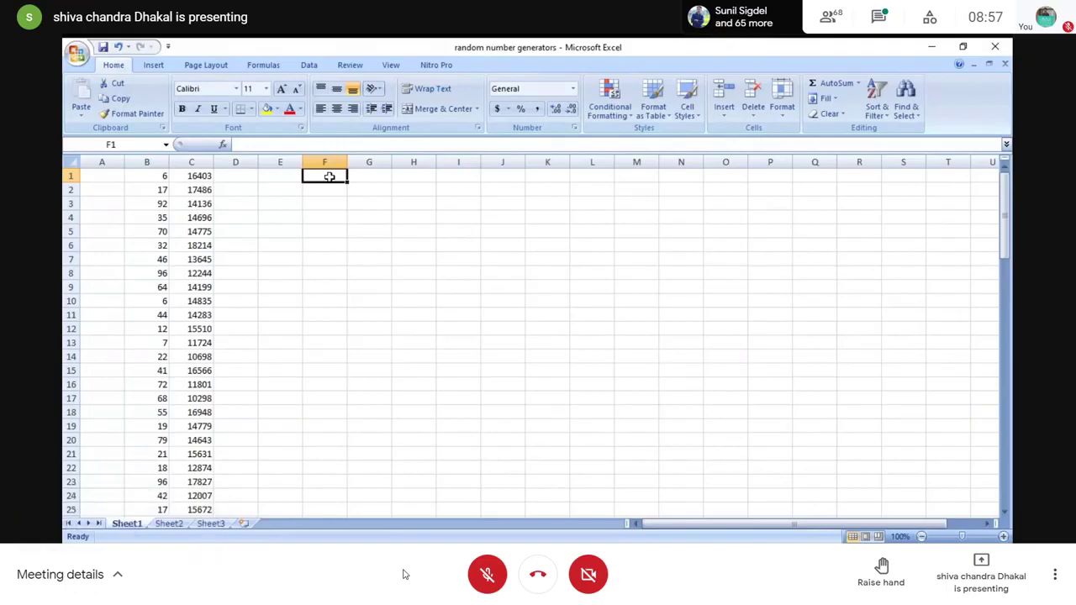
pyautogui.write('45')
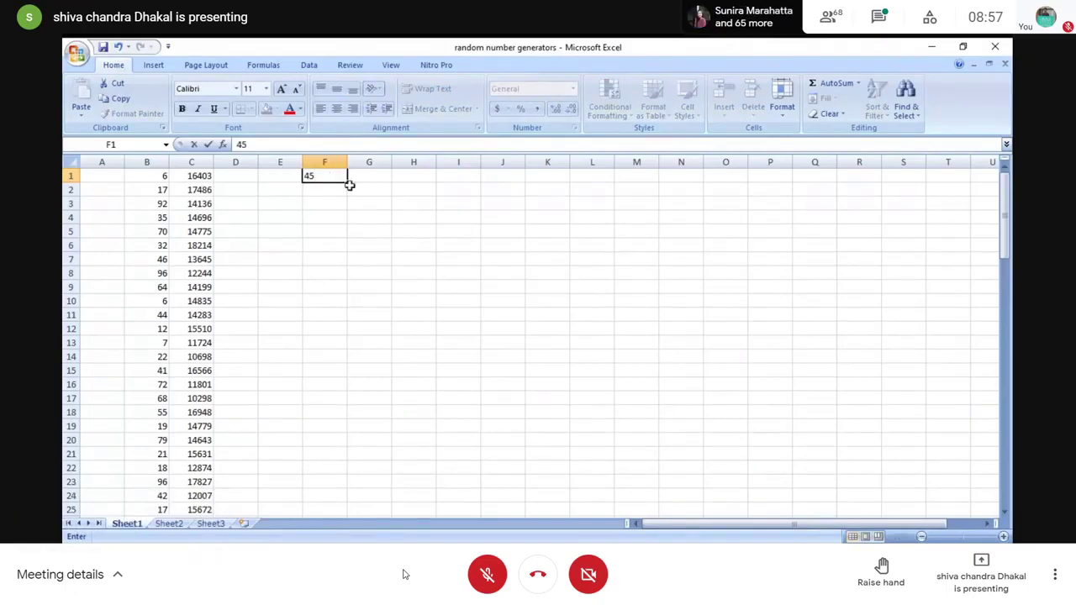
pyautogui.click(360, 188)
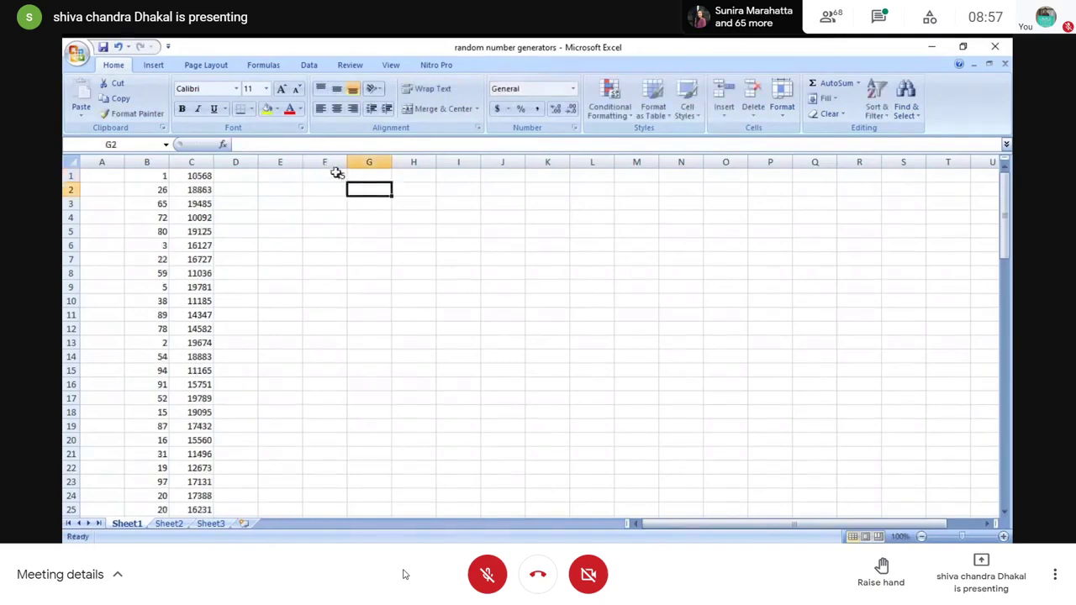
pyautogui.click(336, 173)
# Replace the 45 in F1 with 60, recalculating the random numbers
pyautogui.click(364, 173)
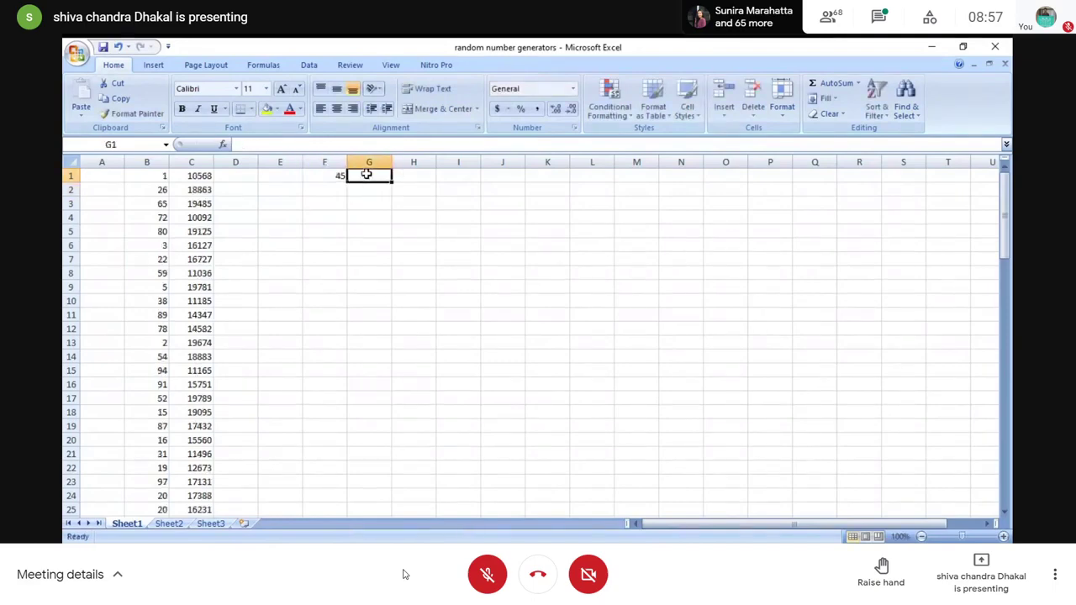
pyautogui.click(329, 175)
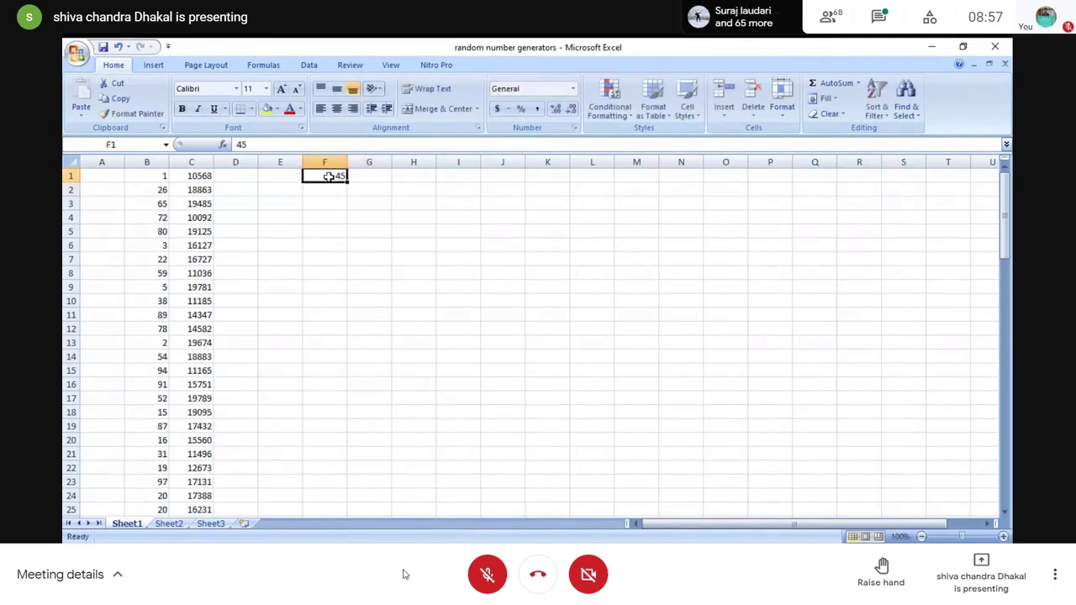
pyautogui.click(375, 173)
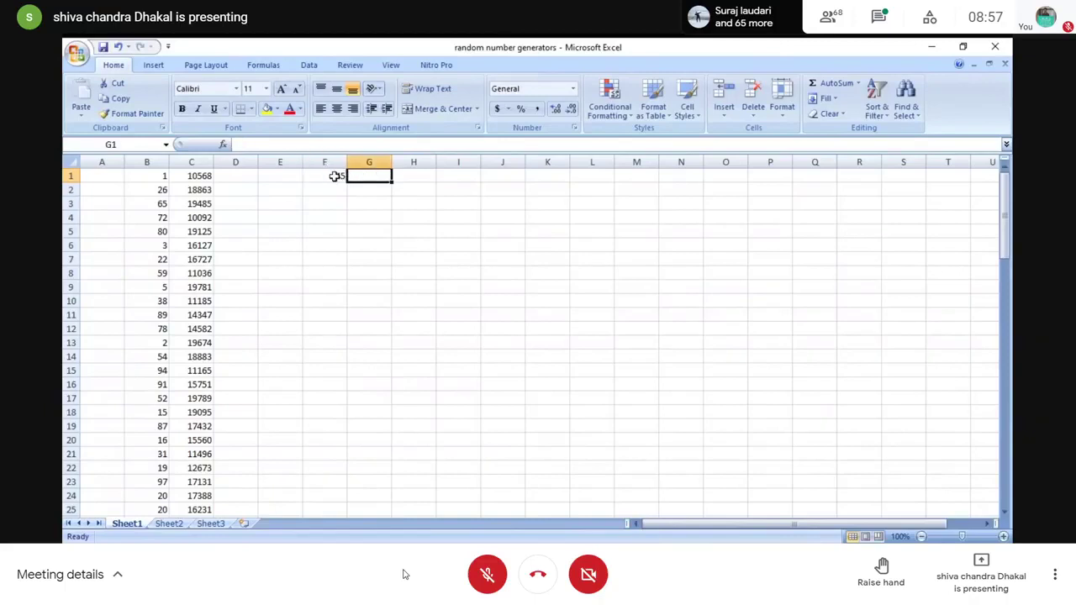
pyautogui.click(335, 174)
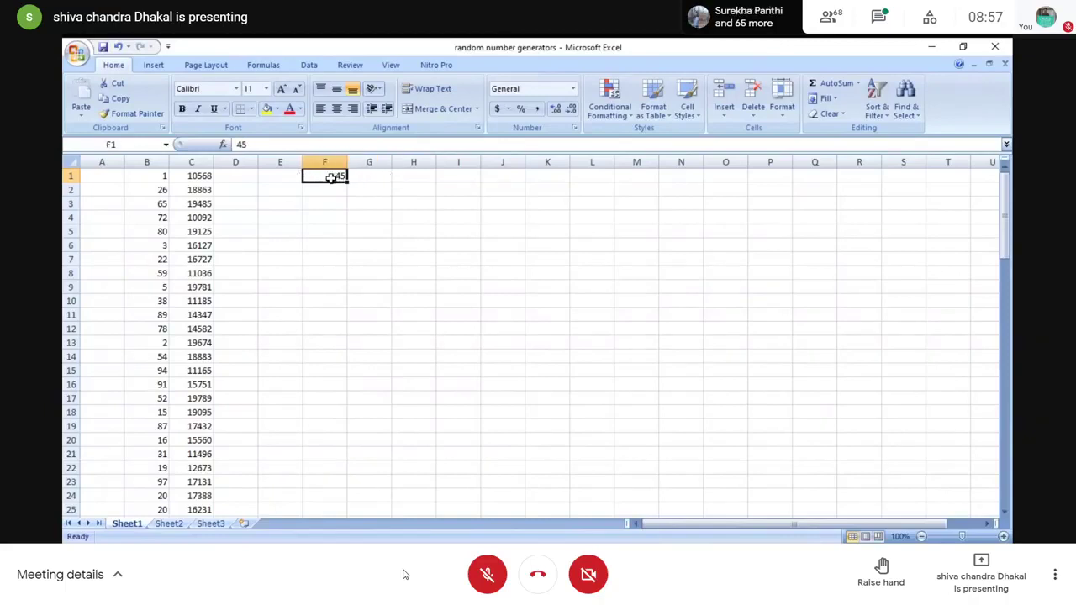
pyautogui.click(365, 178)
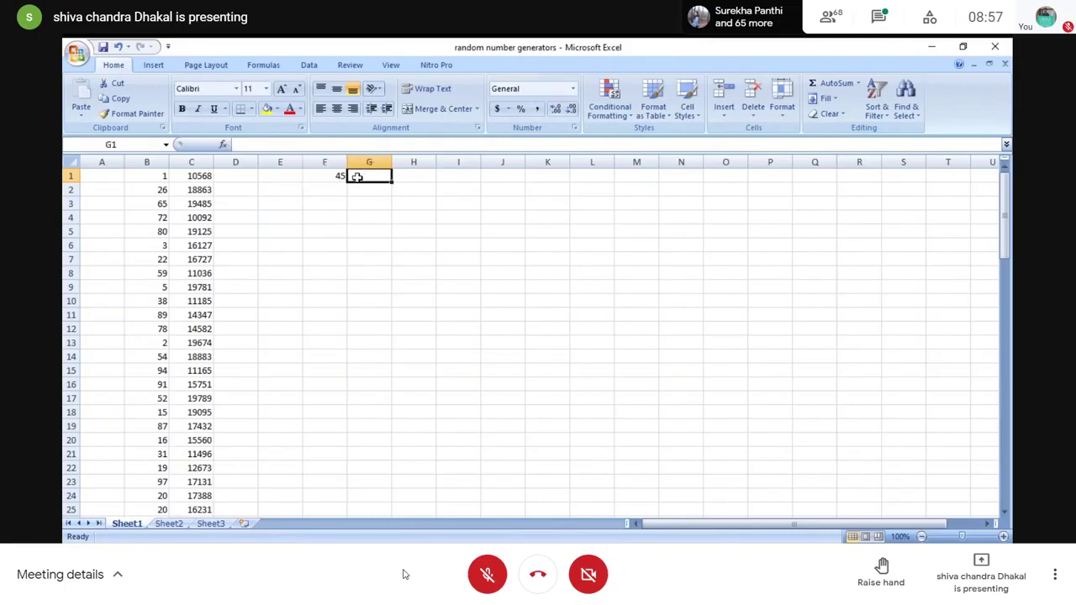
pyautogui.click(338, 178)
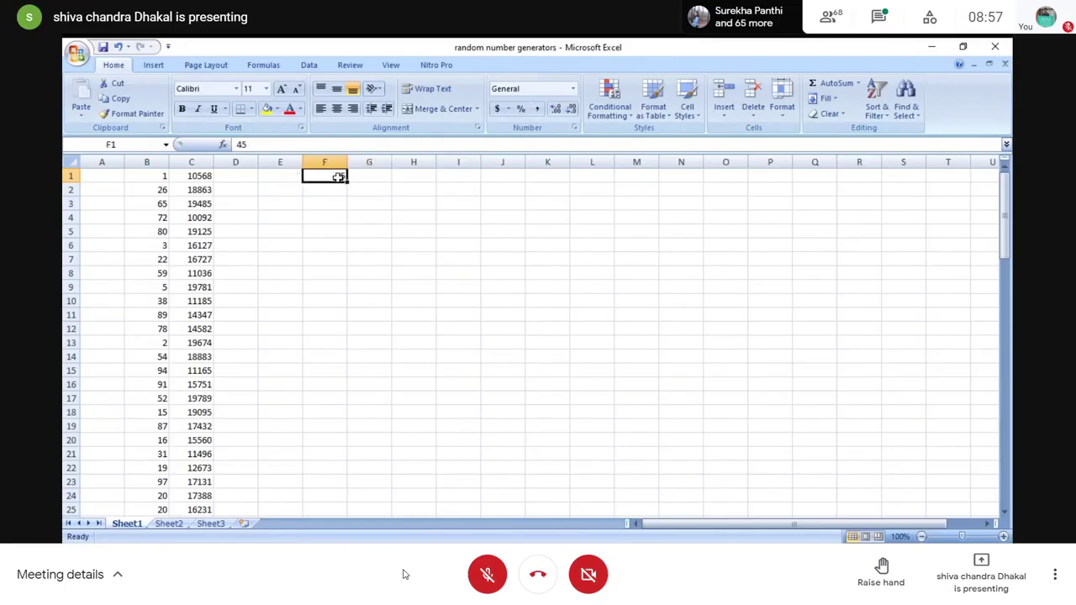
pyautogui.write('60')
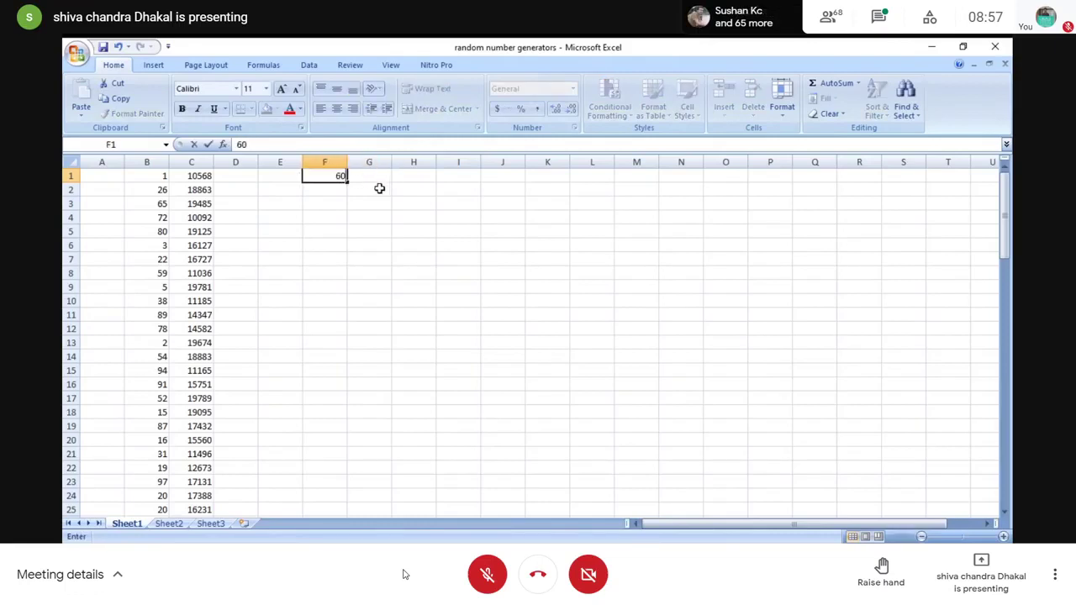
pyautogui.click(379, 188)
# Check the 60 in F1 against the neighbouring cells G1 and H1
pyautogui.click(339, 176)
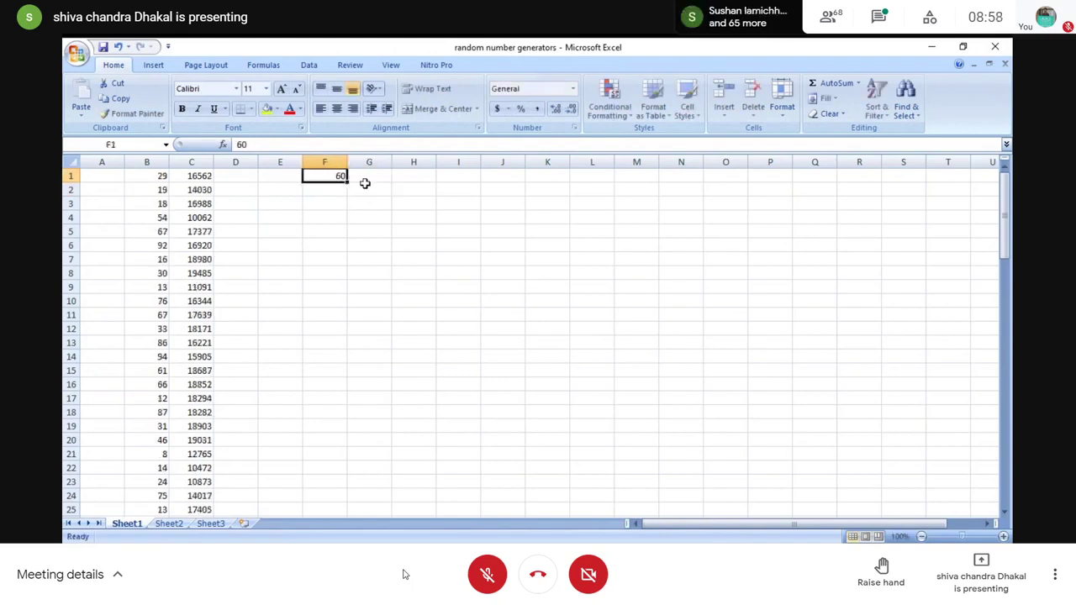
pyautogui.click(377, 176)
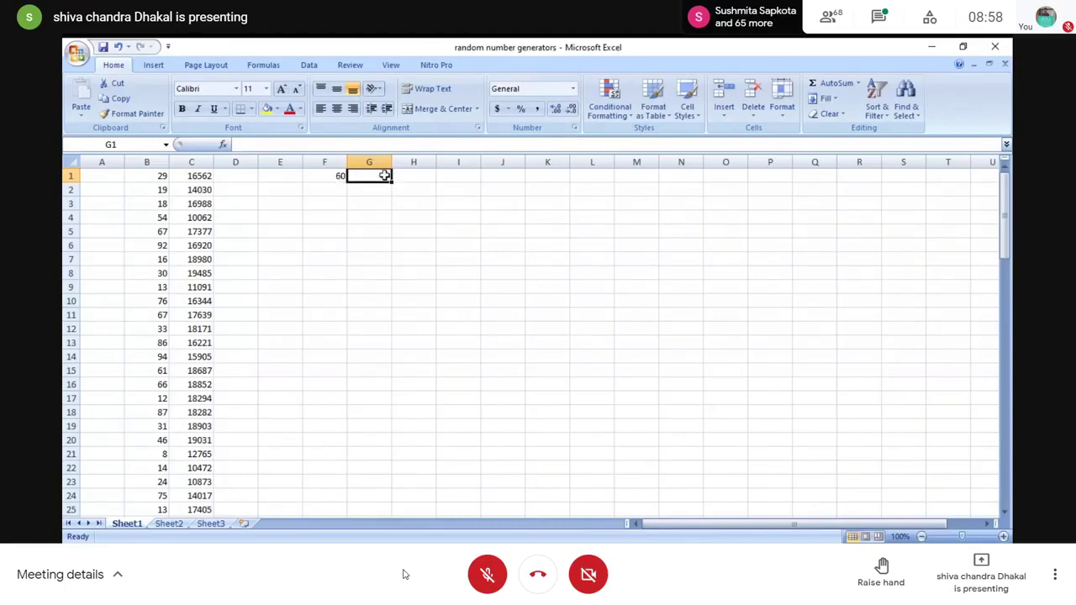
pyautogui.click(422, 178)
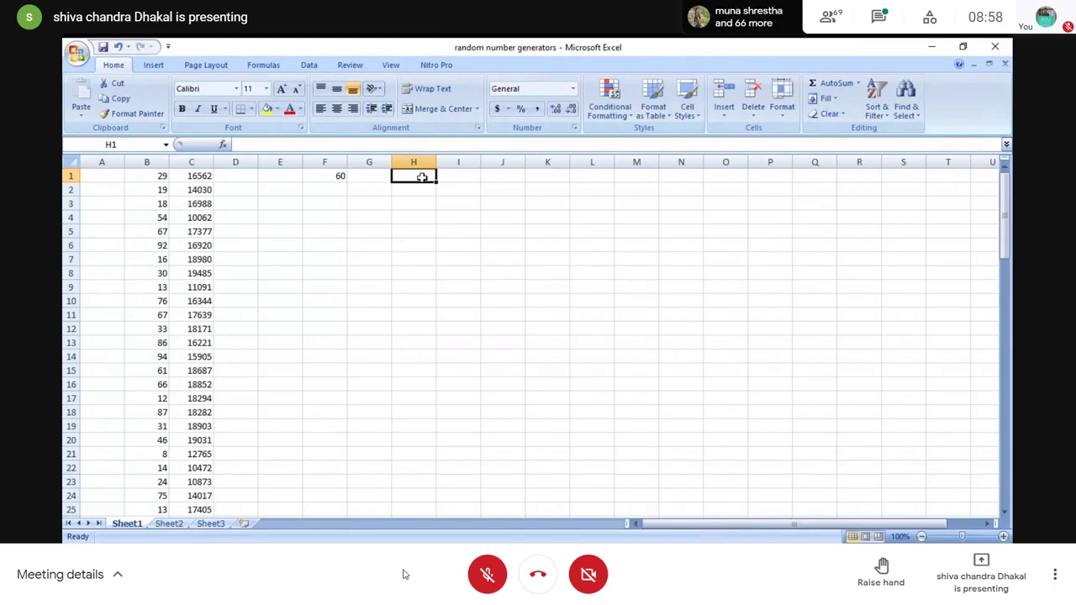
pyautogui.click(337, 179)
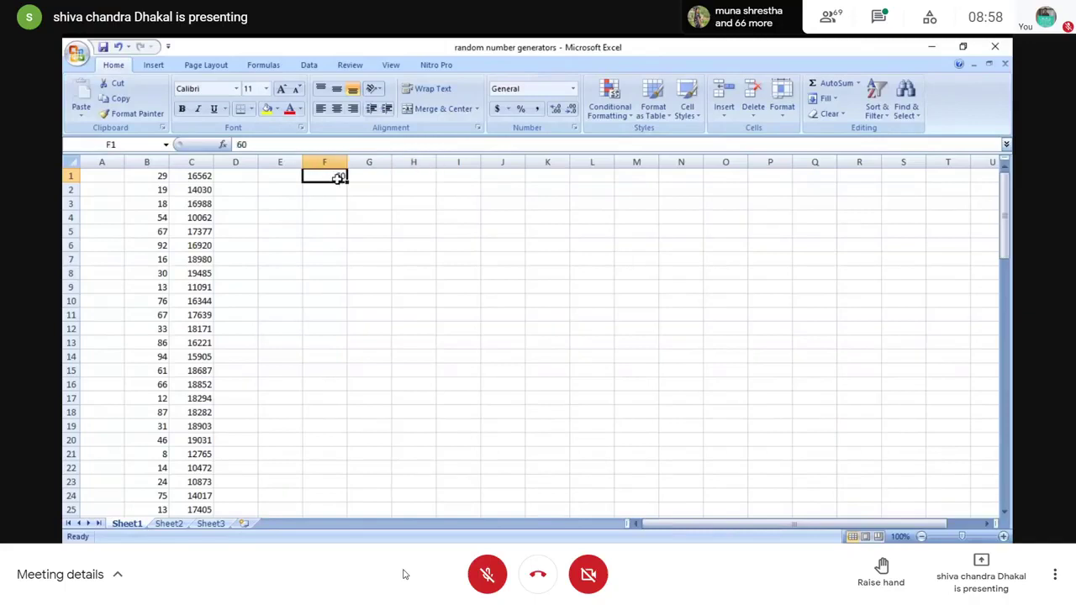
pyautogui.click(421, 178)
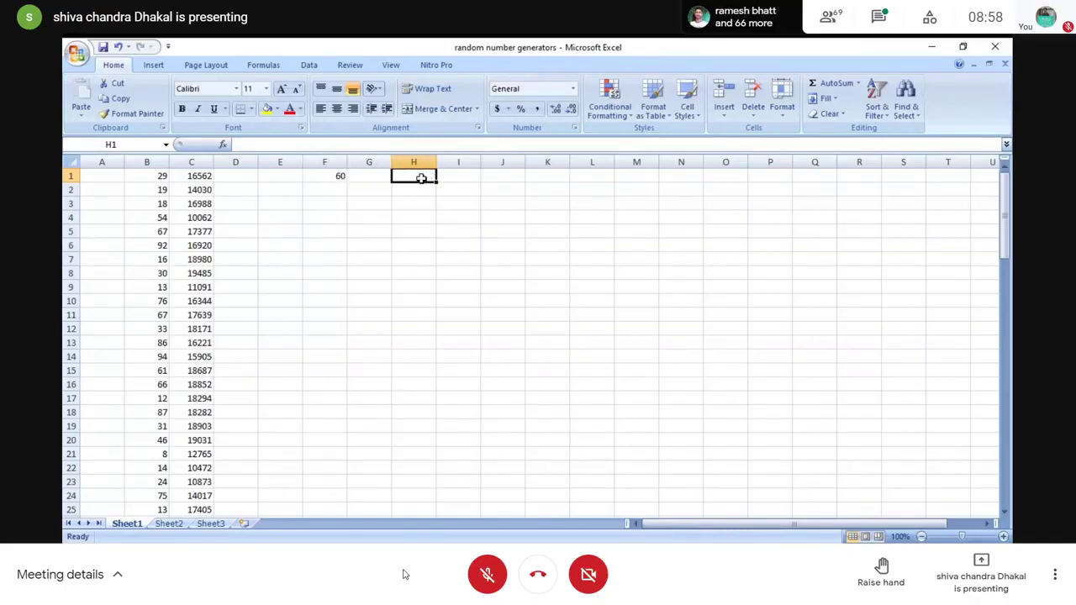
# Enter 500 in cell H1
pyautogui.write('500')
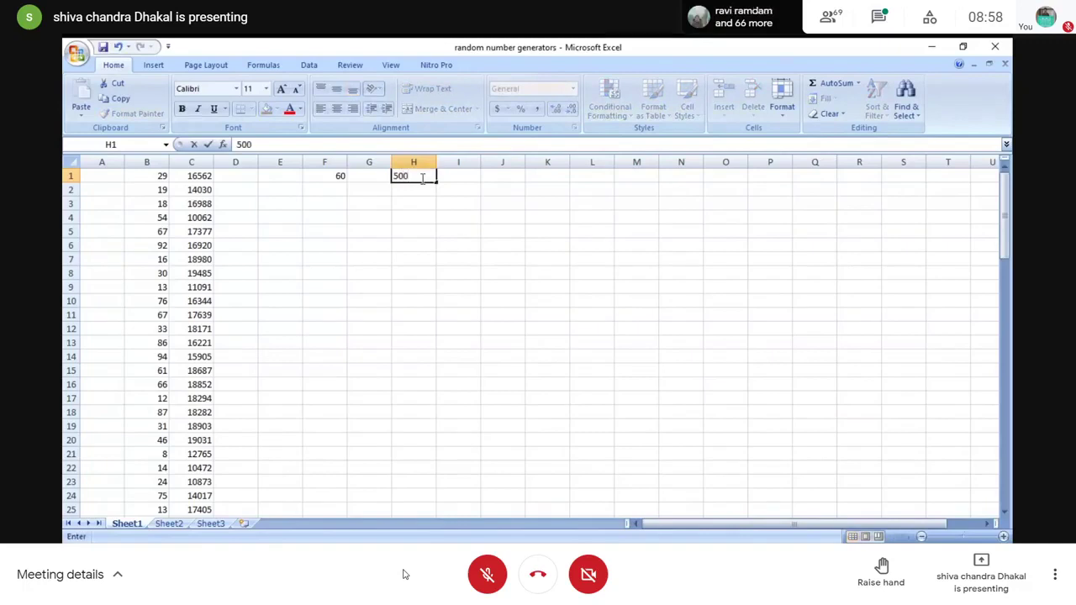
pyautogui.press('Return')
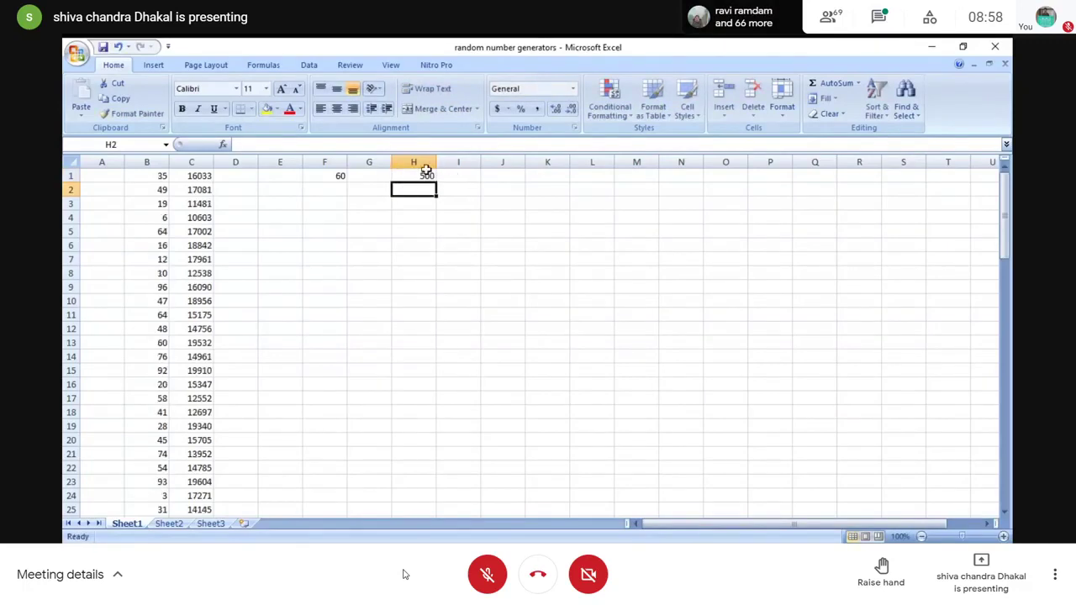
pyautogui.click(427, 174)
pyautogui.click(420, 189)
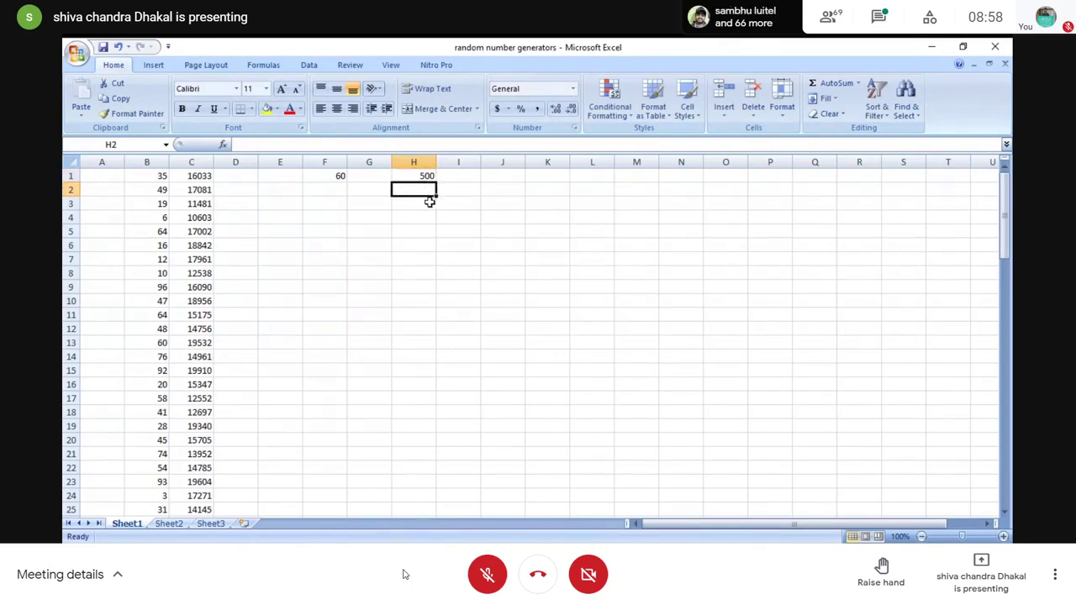
pyautogui.click(428, 204)
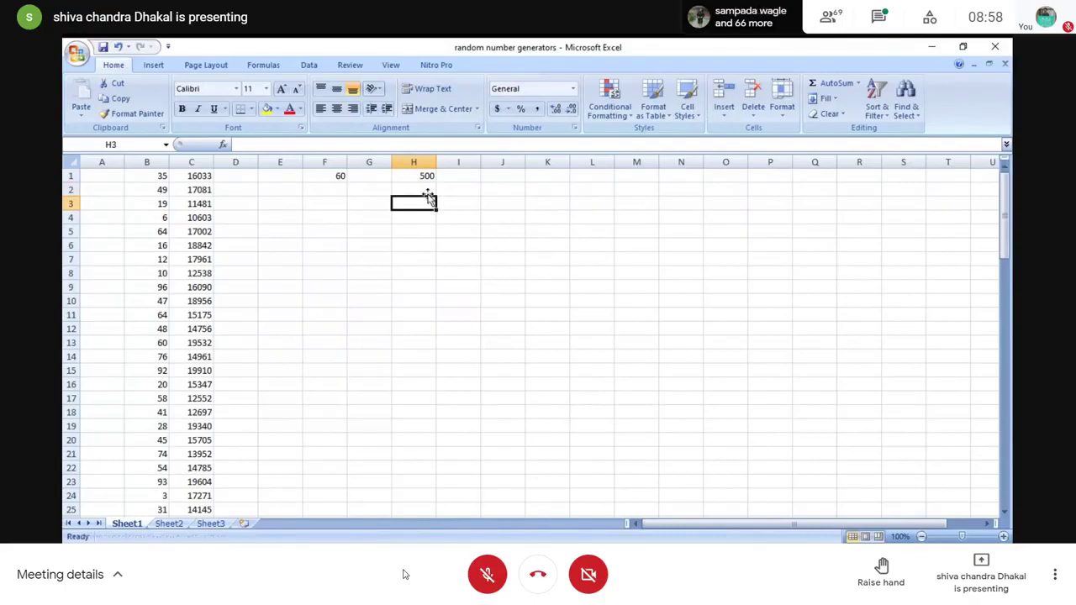
pyautogui.click(427, 190)
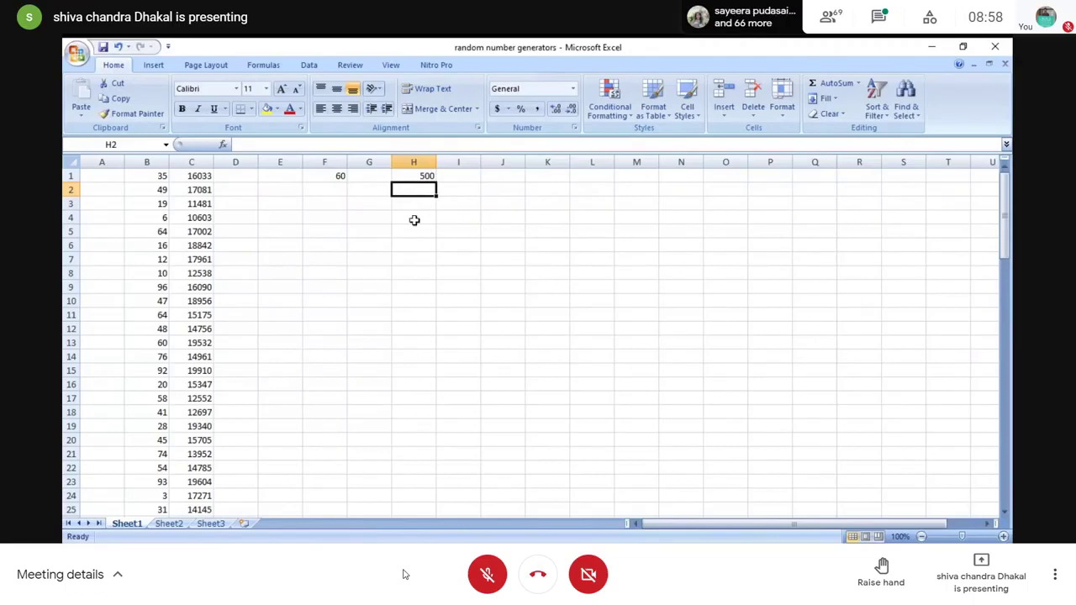
pyautogui.click(427, 177)
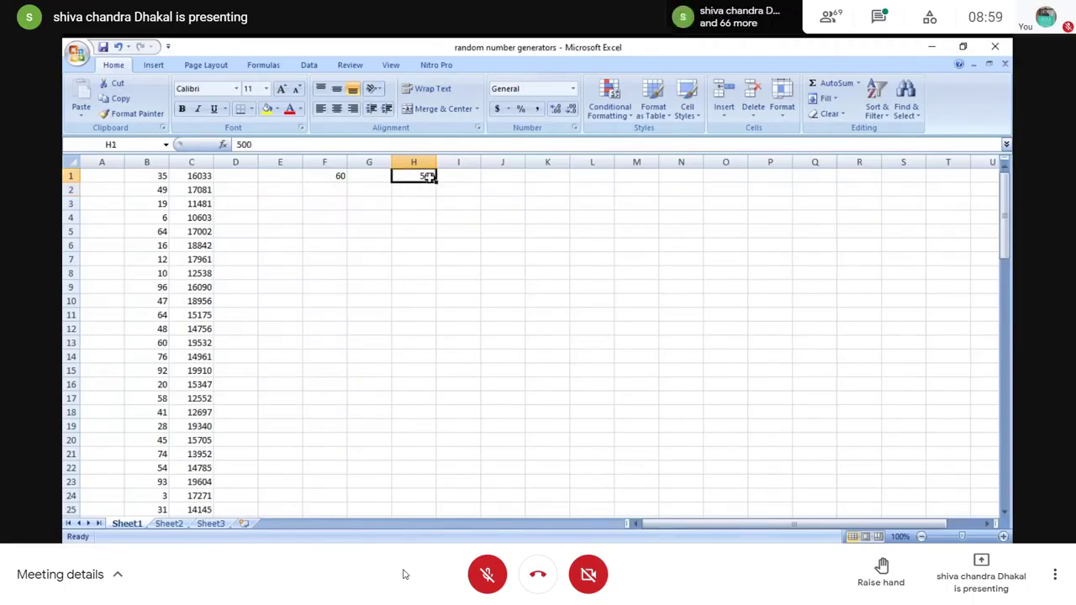
# Enter 60 in cell H2 and check the values in H1 and H2
pyautogui.click(423, 190)
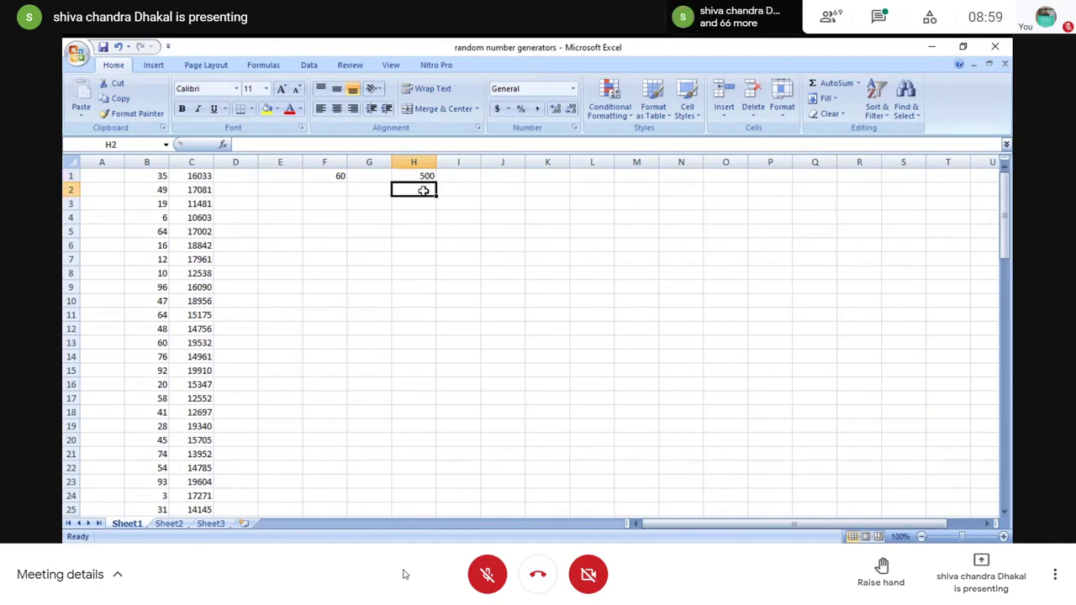
pyautogui.write('60')
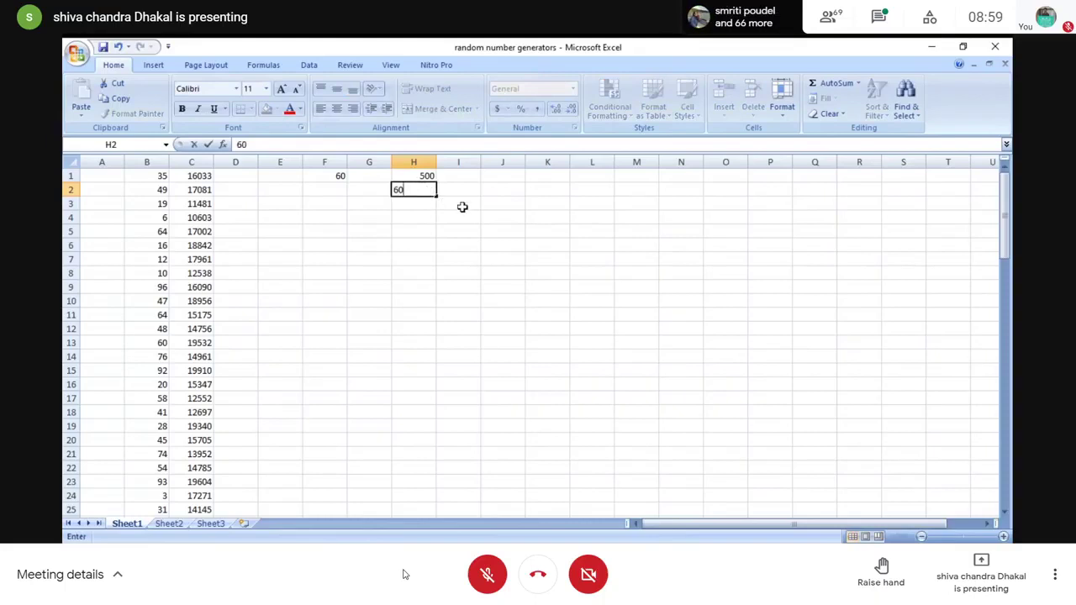
pyautogui.click(461, 207)
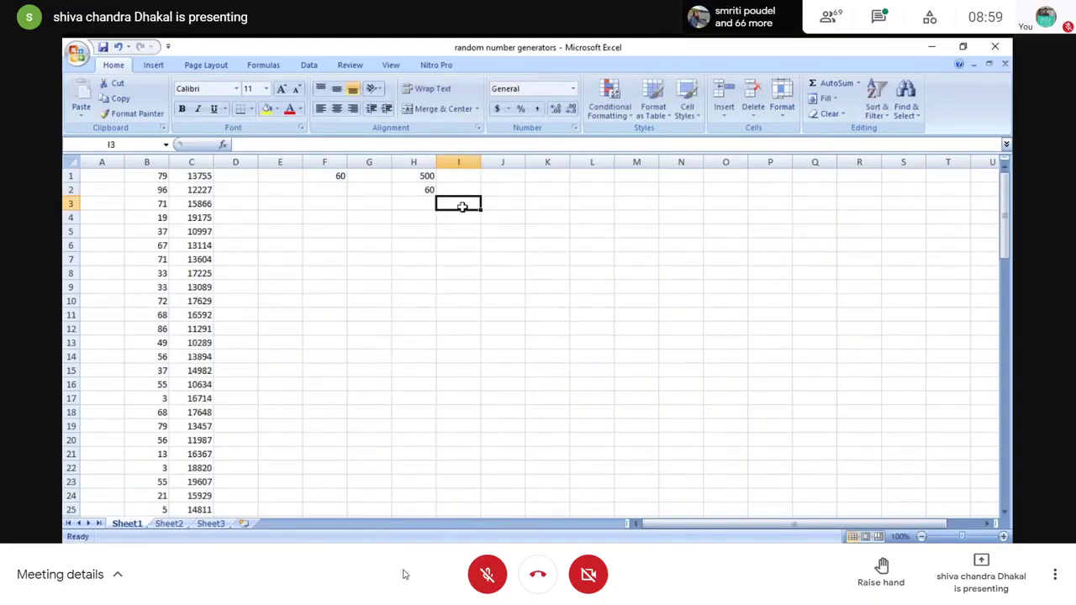
pyautogui.click(424, 190)
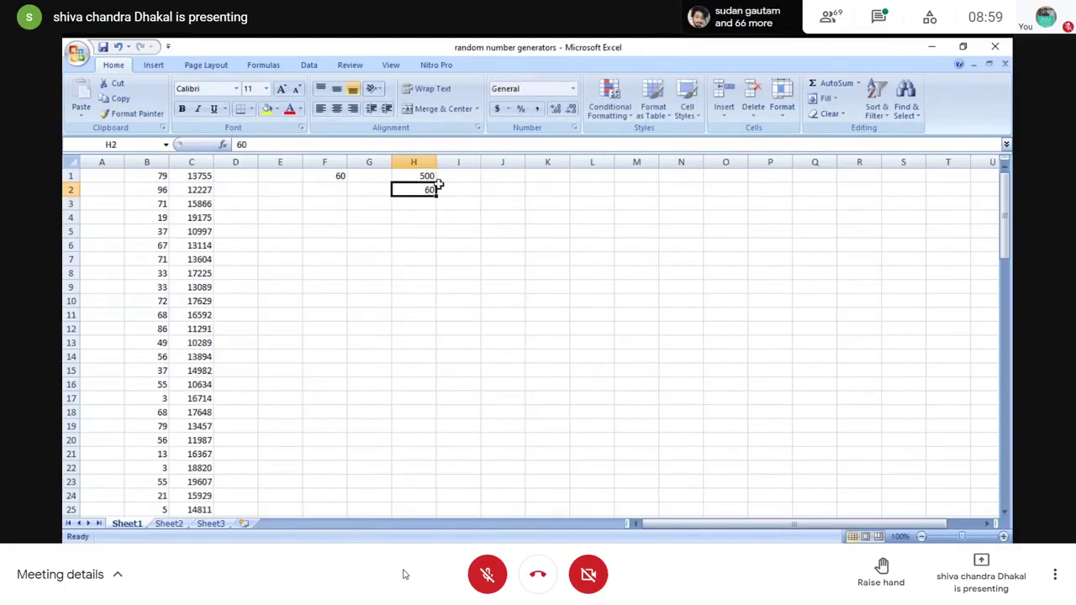
pyautogui.click(469, 194)
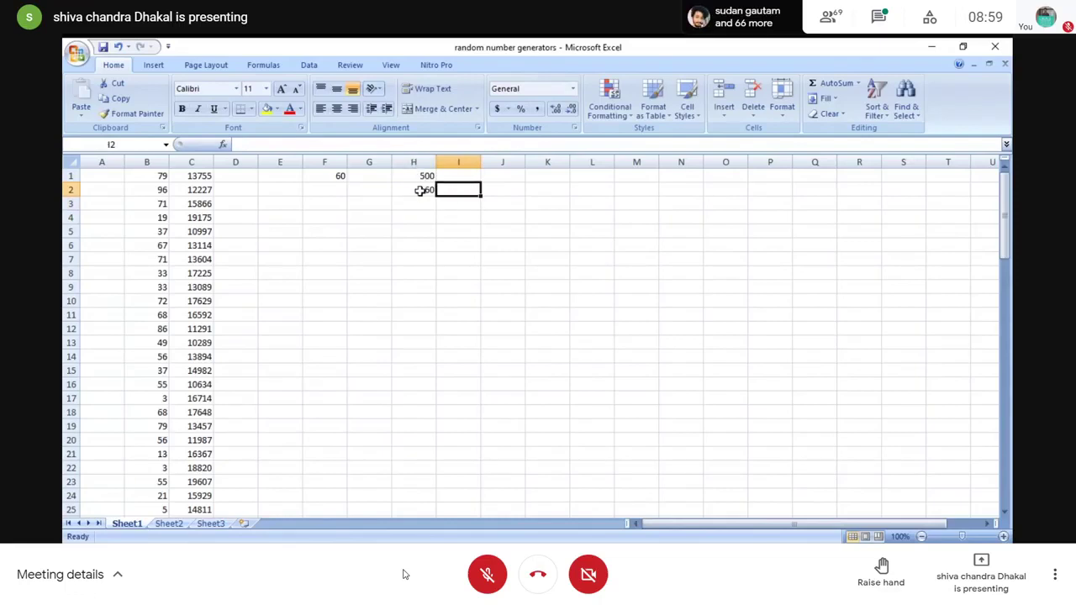
pyautogui.click(421, 190)
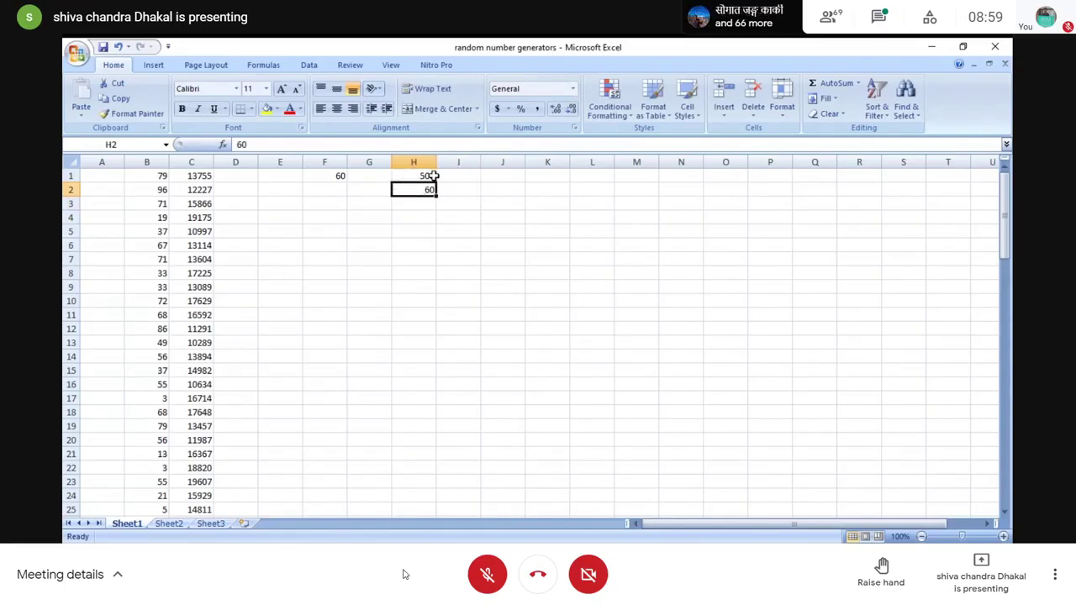
pyautogui.click(430, 176)
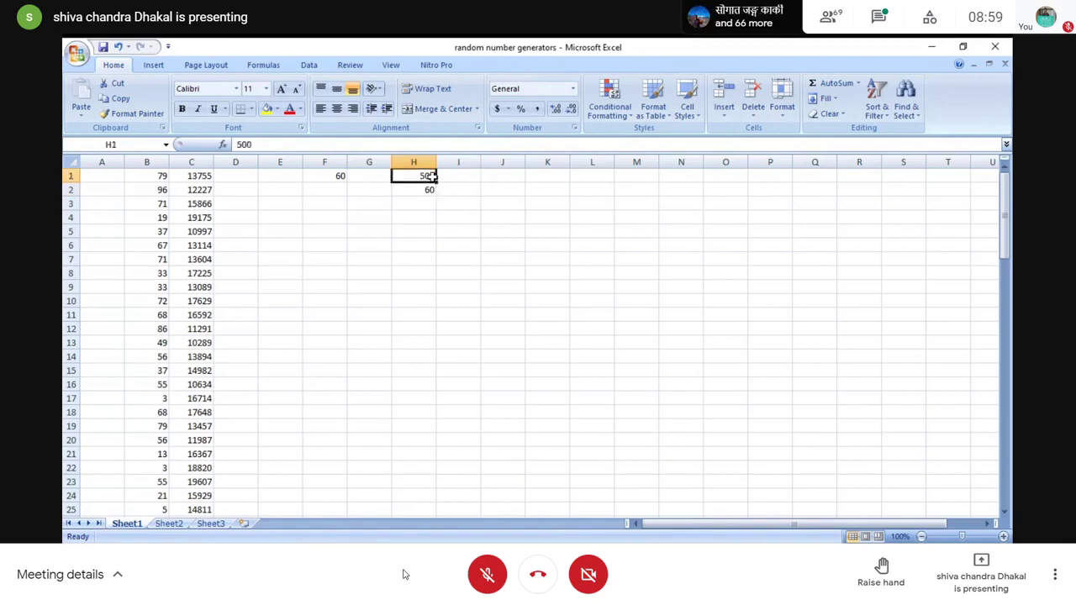
pyautogui.click(350, 177)
# Clear the 60 from F1 and the values from H1:H2
pyautogui.click(337, 175)
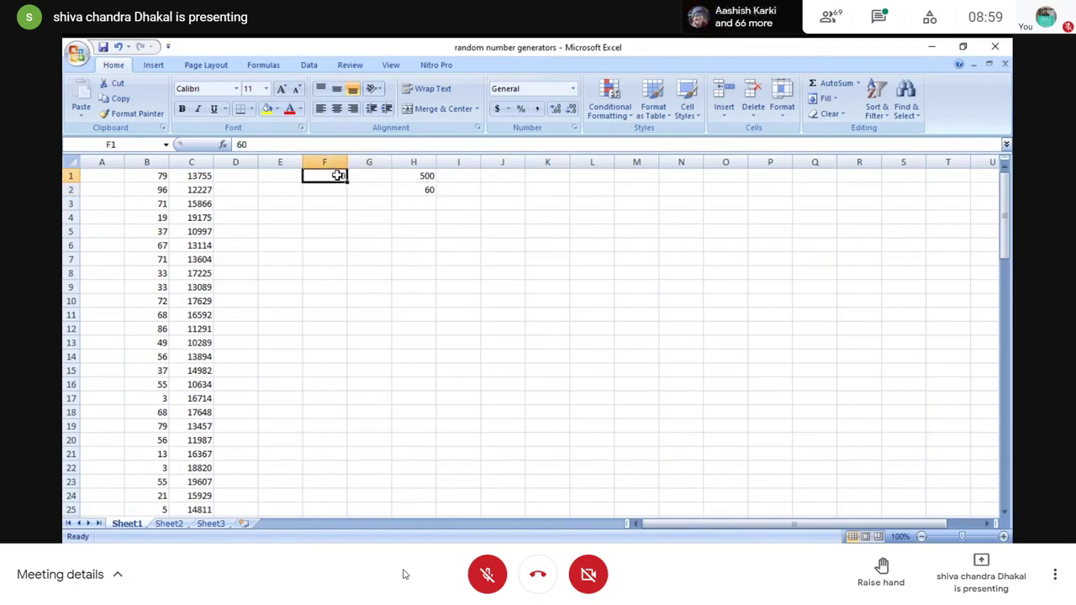
pyautogui.press('Delete')
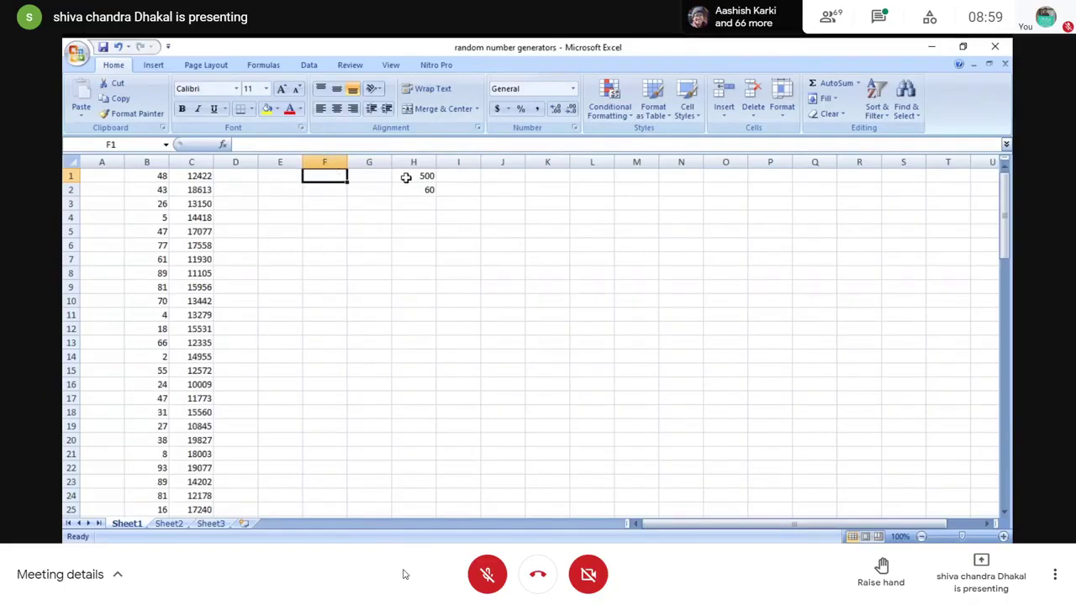
pyautogui.click(420, 177)
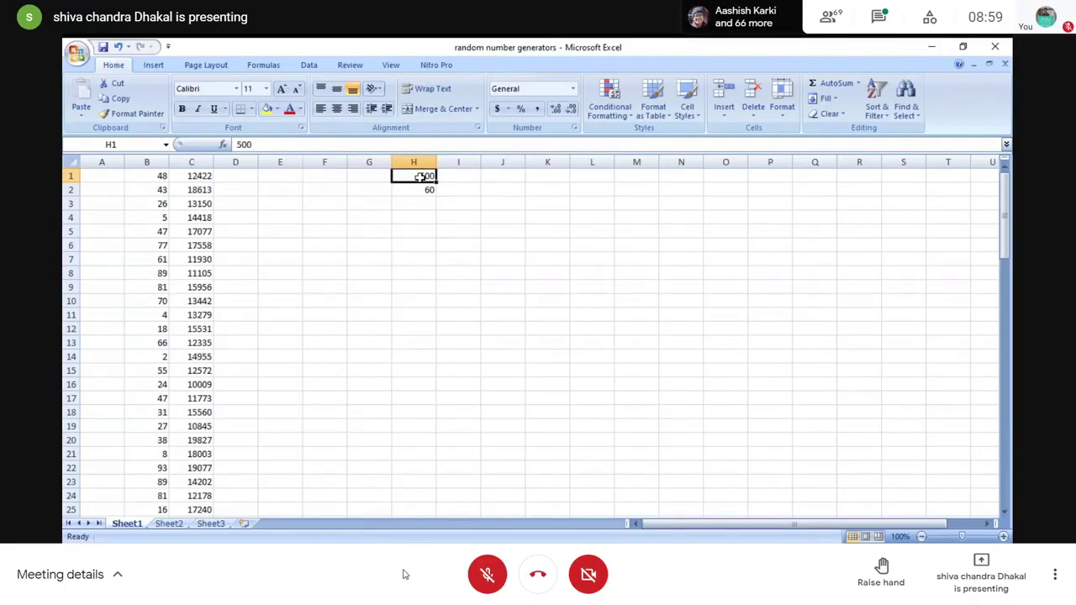
pyautogui.hotkey('shift', 'Down')
pyautogui.press('Delete')
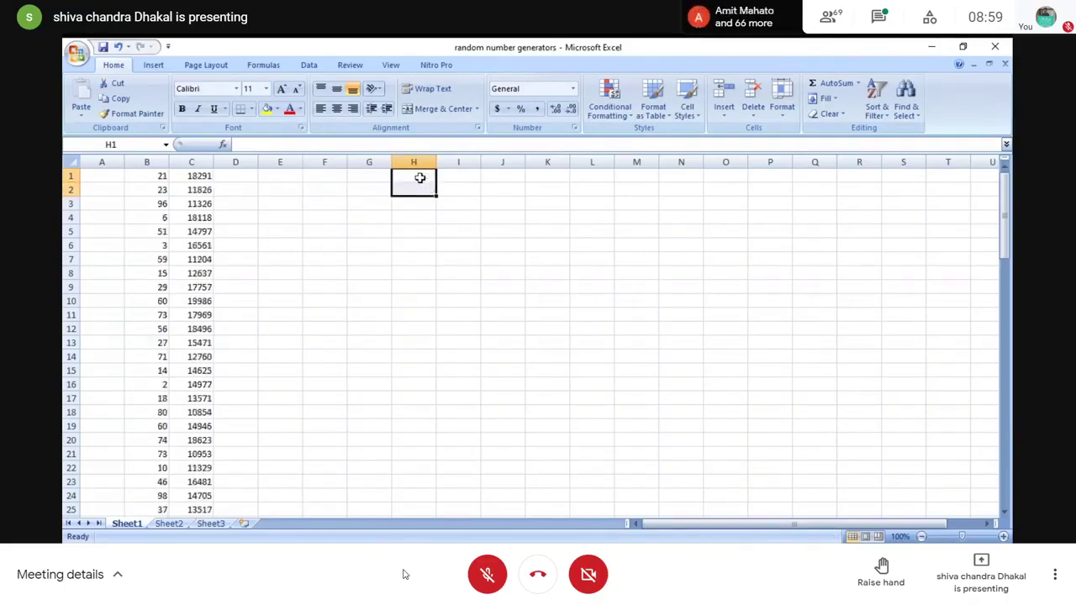
# Type the heading 'Random number table' into cell H1
pyautogui.click(410, 178)
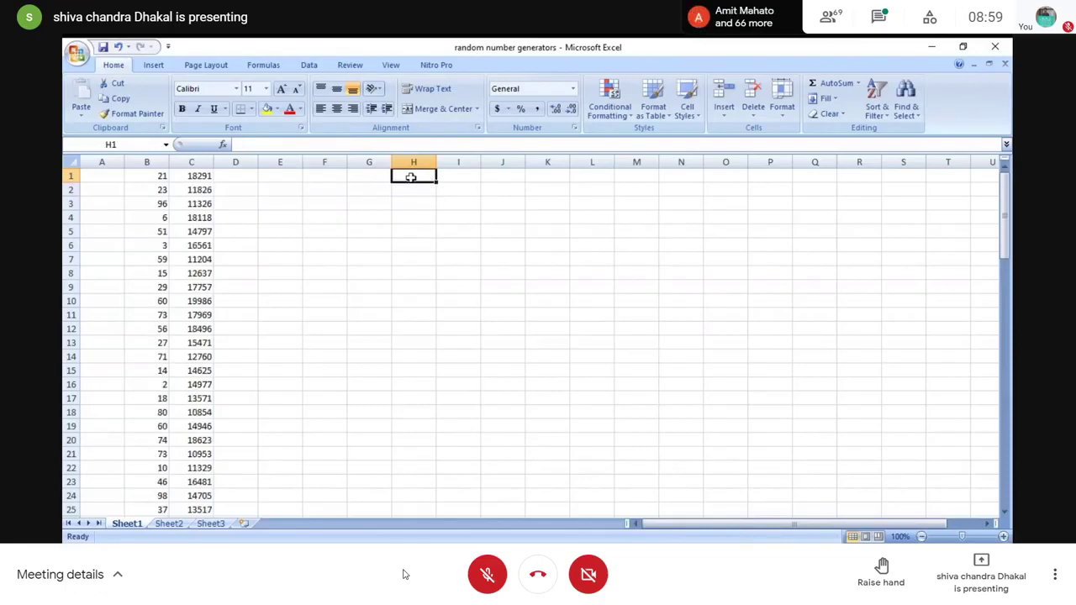
pyautogui.write('Rando')
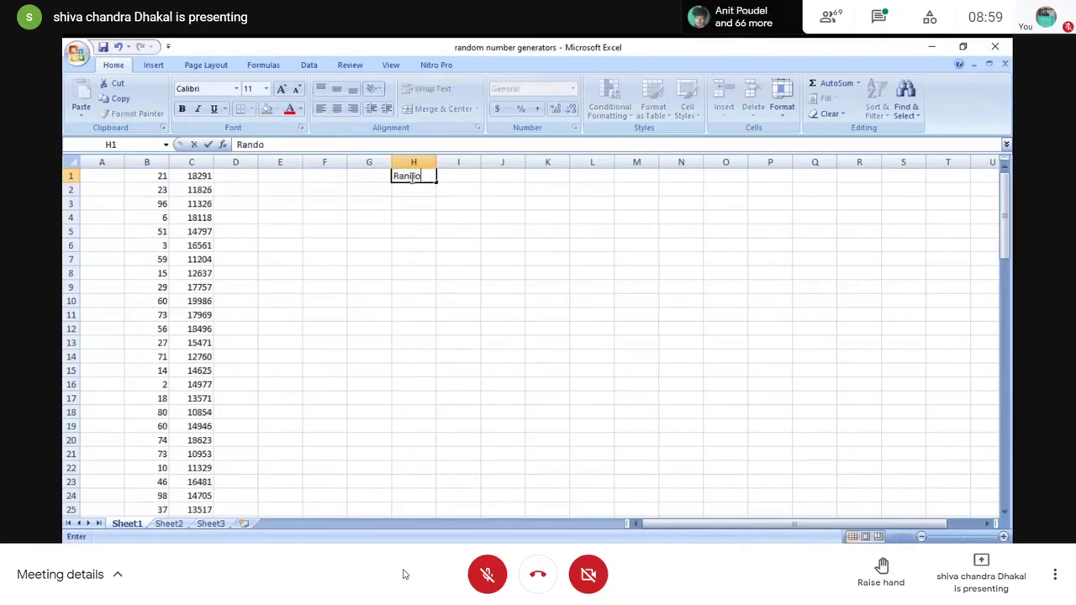
pyautogui.write('m nu')
pyautogui.write('mber t')
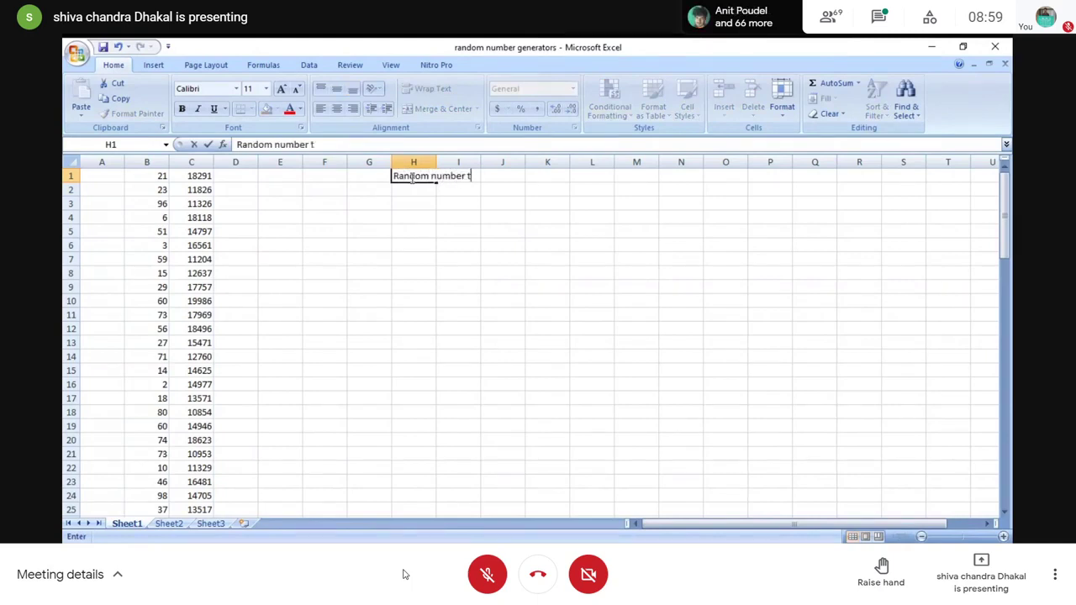
pyautogui.write('able')
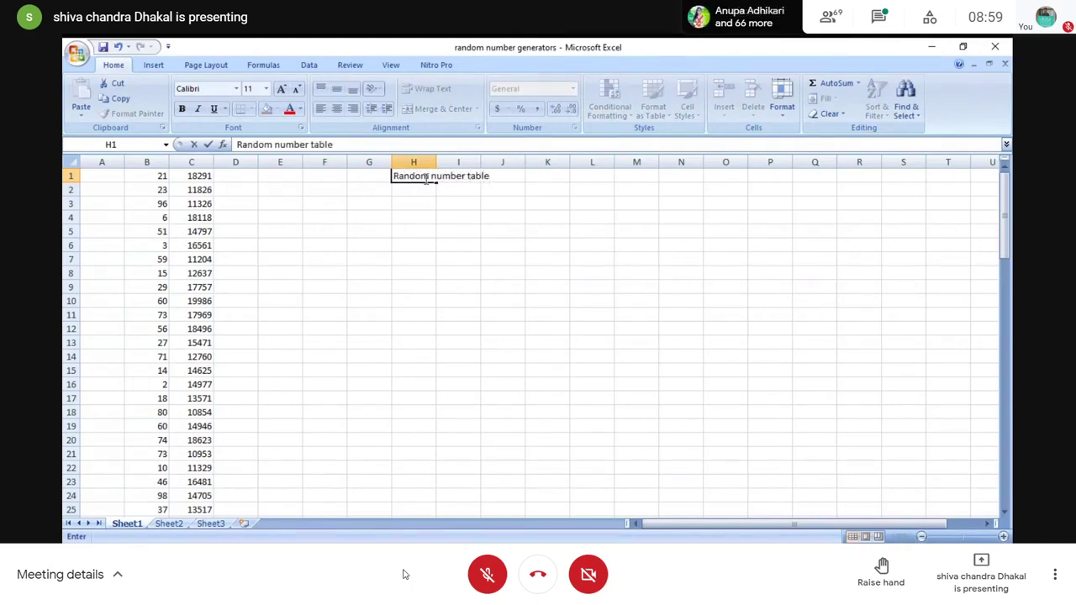
pyautogui.press('Return')
pyautogui.click(476, 188)
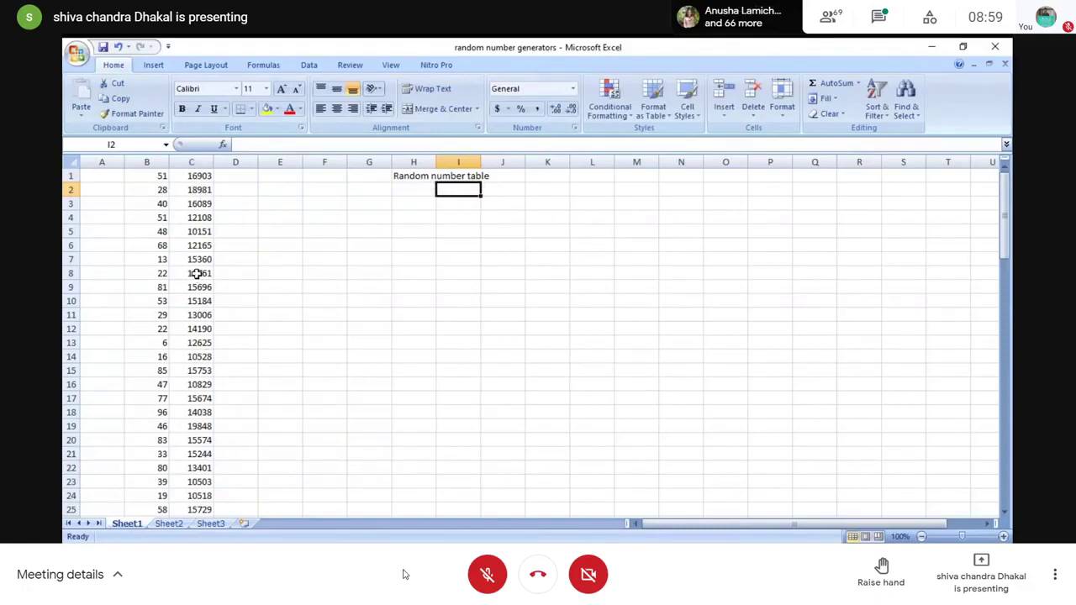
# Fill K1:K3 with the numbers 1, 2 and 3
pyautogui.click(517, 177)
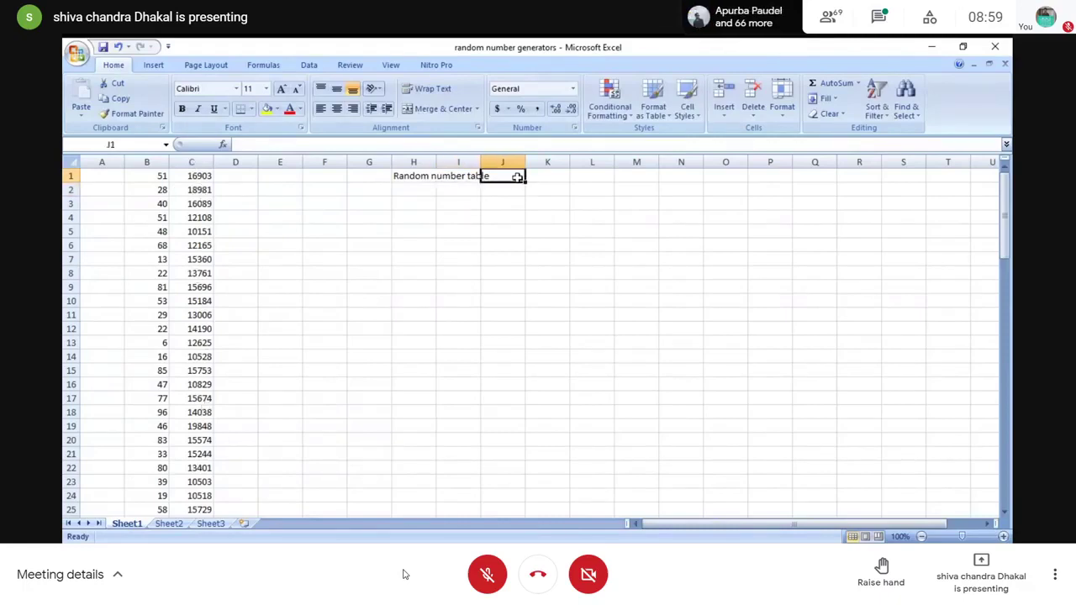
pyautogui.click(542, 177)
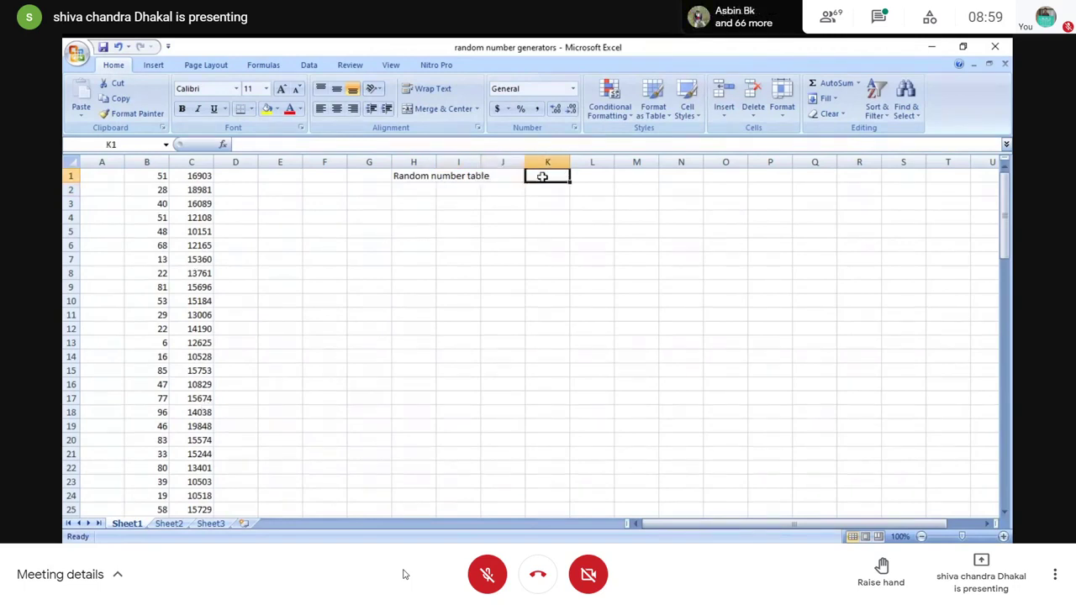
pyautogui.write('1')
pyautogui.press('Return')
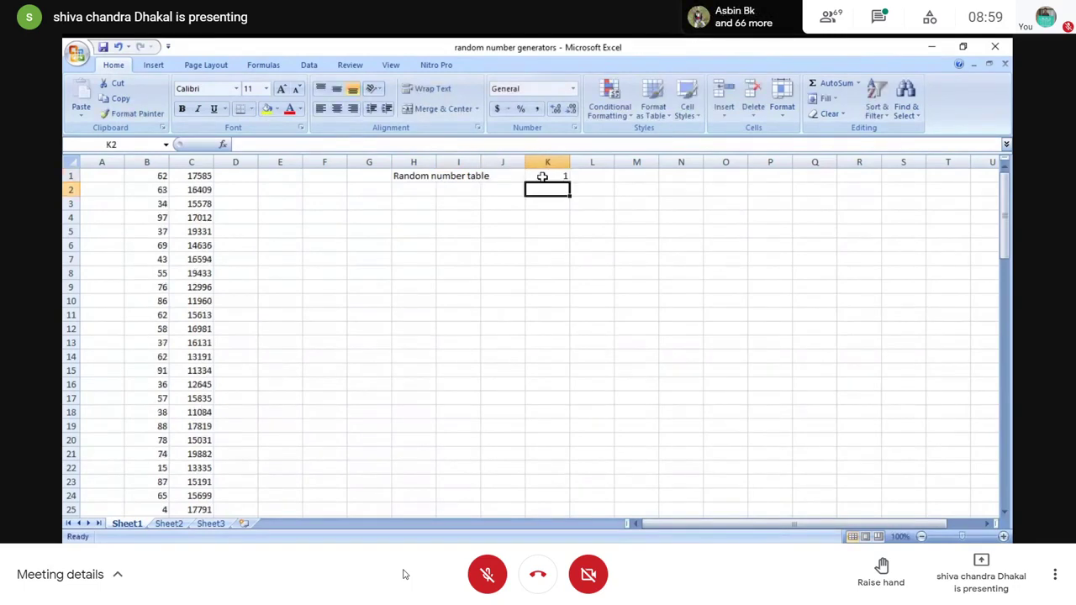
pyautogui.write('2')
pyautogui.press('Return')
pyautogui.write('3')
pyautogui.press('Return')
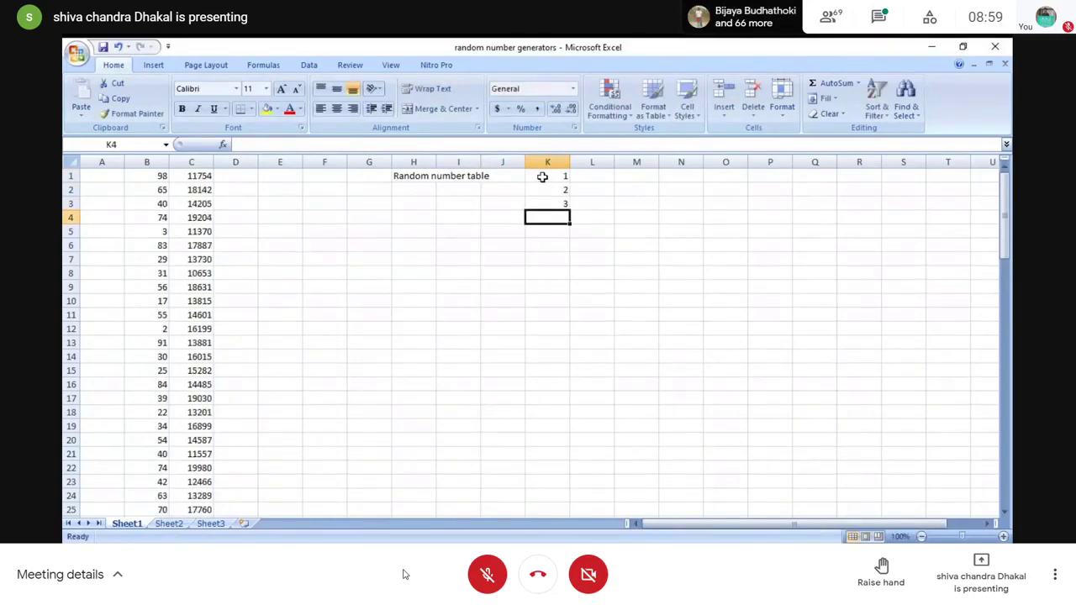
# Put 500 in K10 and 60 in I6
pyautogui.press('Down')
pyautogui.press('Down')
pyautogui.press('Down')
pyautogui.press('Down')
pyautogui.press('Down')
pyautogui.press('Down')
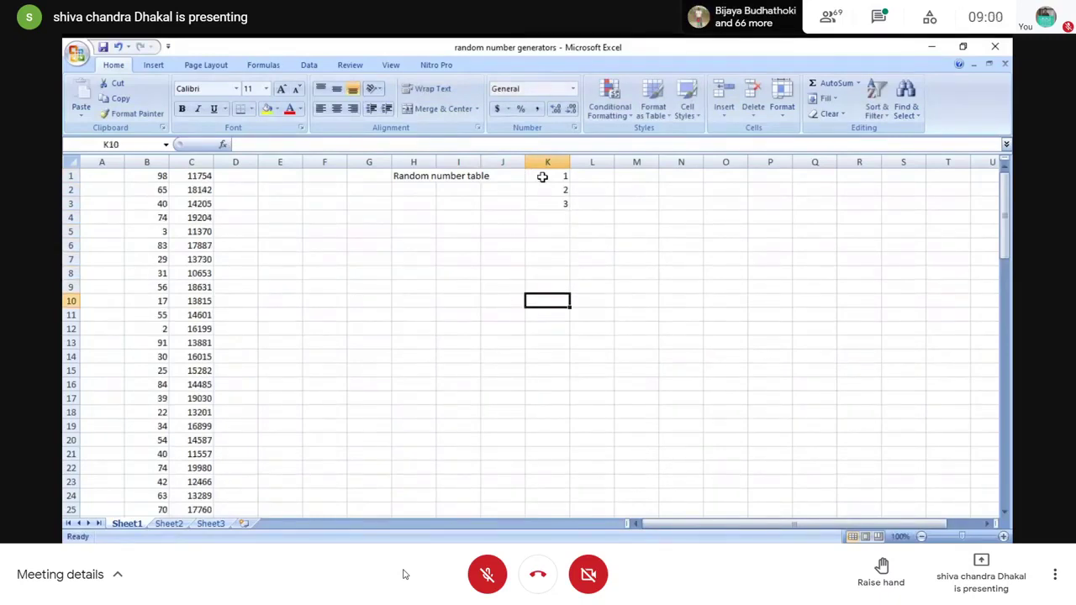
pyautogui.write('500')
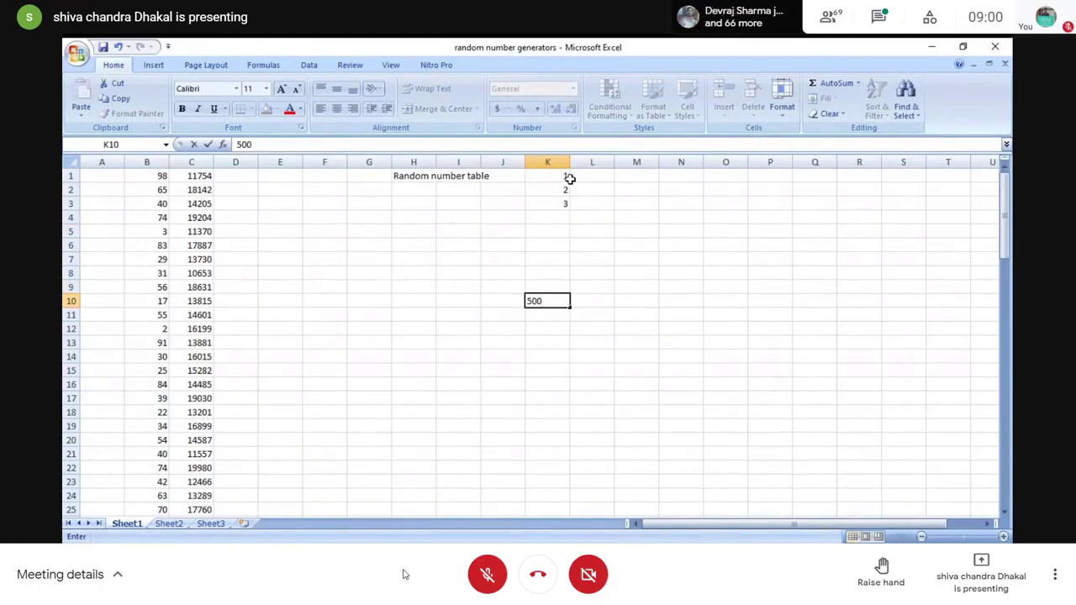
pyautogui.click(592, 186)
pyautogui.click(441, 248)
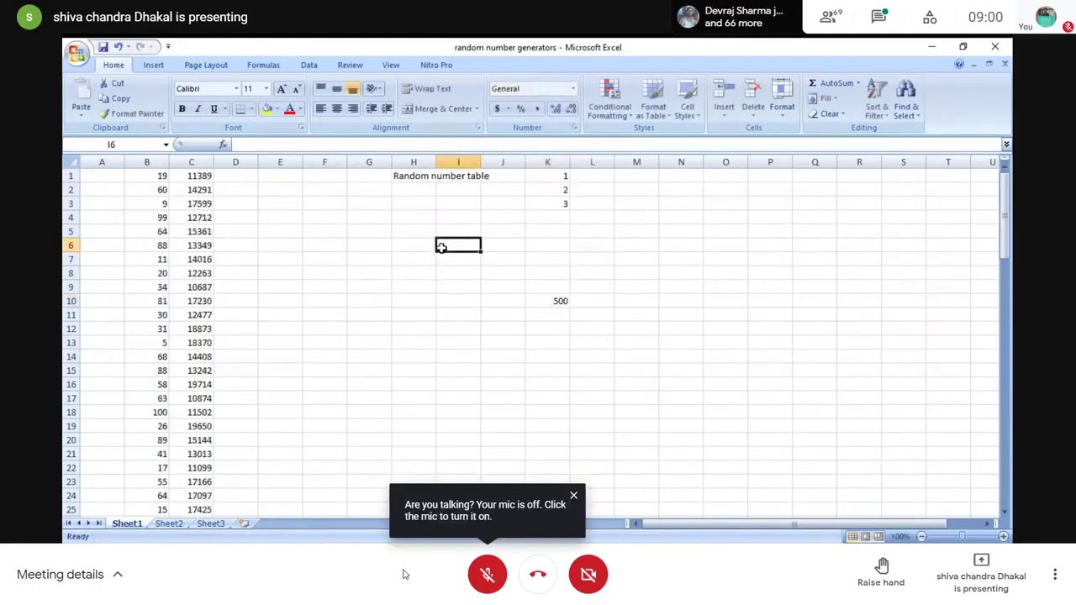
pyautogui.write('6')
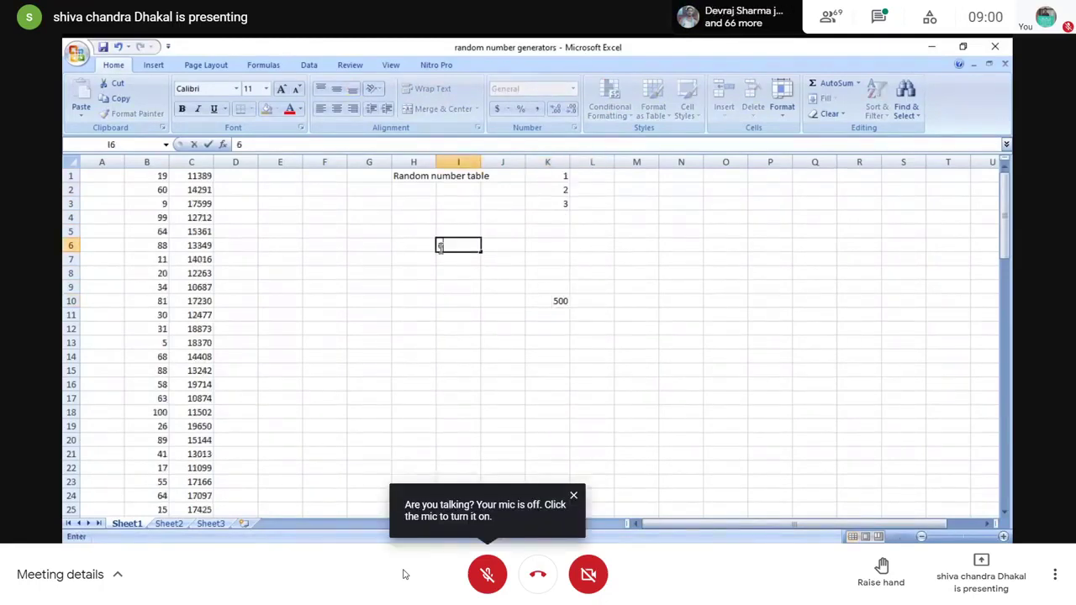
pyautogui.write('0')
pyautogui.click(616, 271)
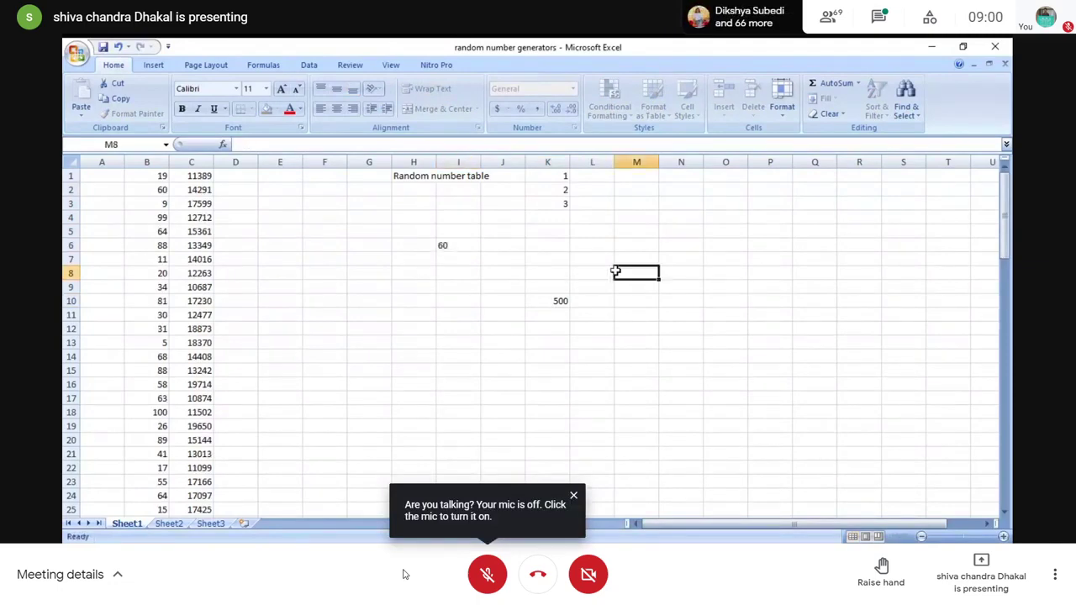
# Review the entries in I6, K10 and K1 and the empty L1:L2 cells
pyautogui.click(475, 248)
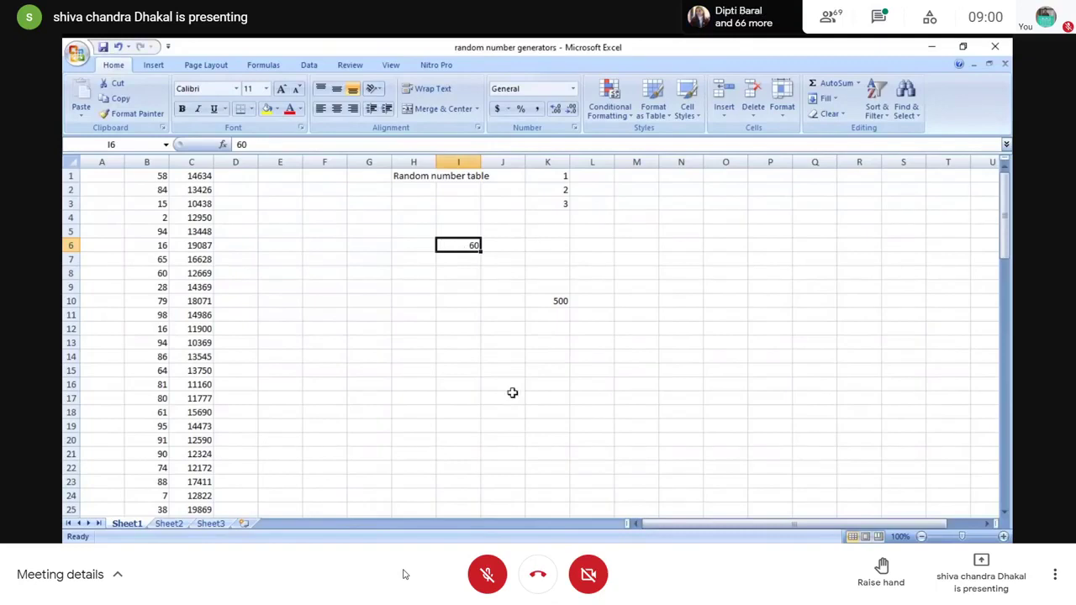
pyautogui.click(590, 174)
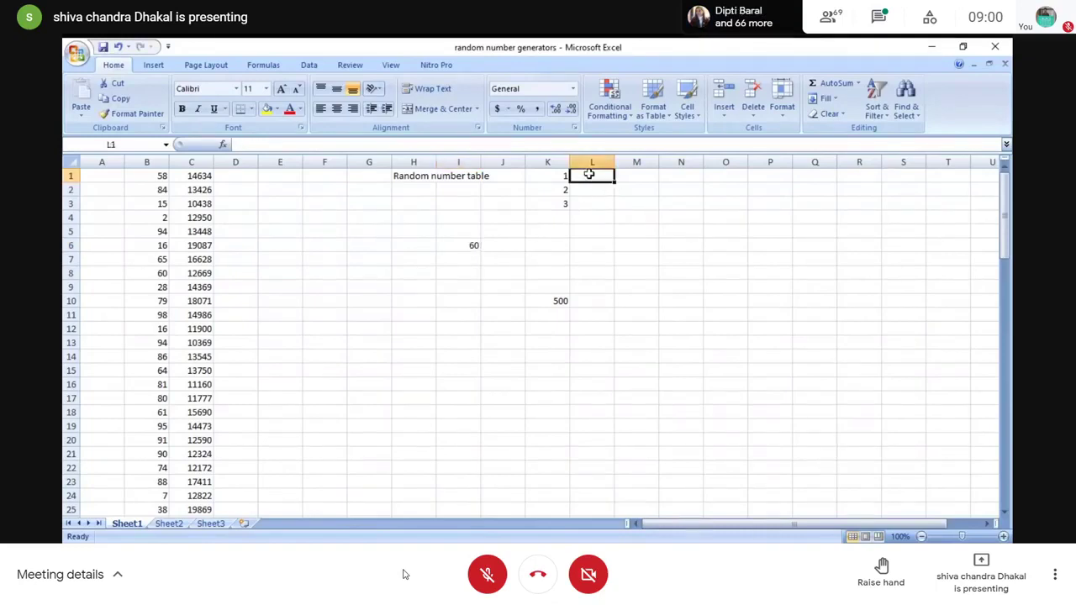
pyautogui.click(586, 190)
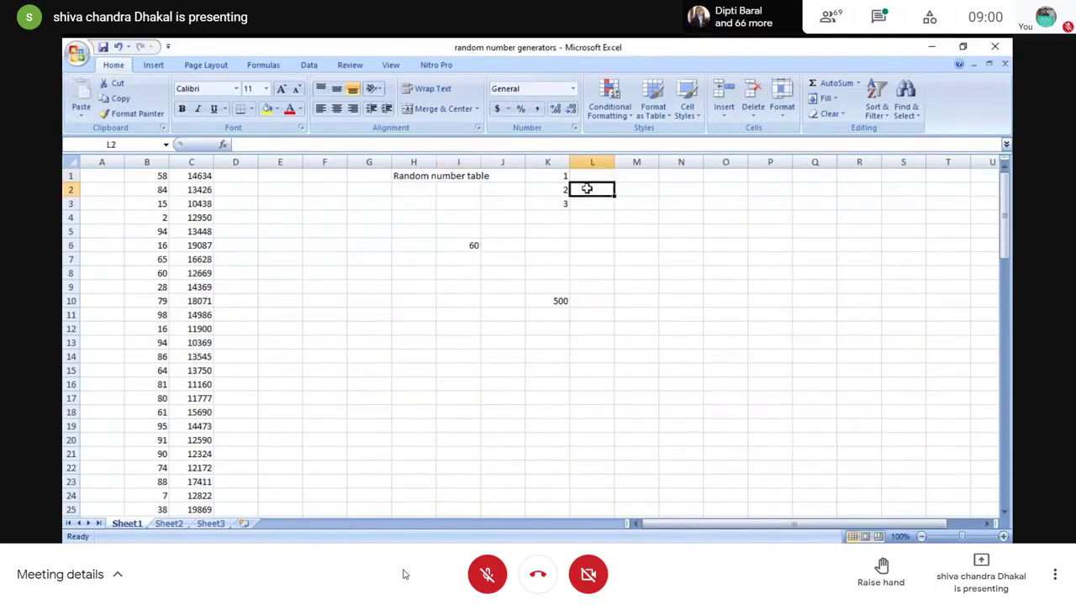
pyautogui.click(588, 175)
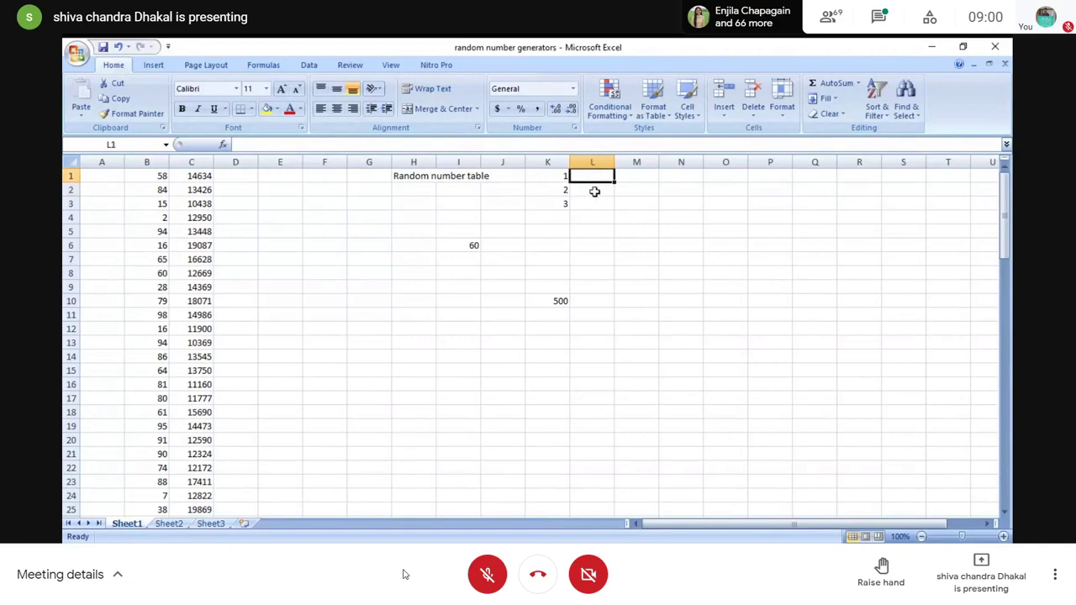
pyautogui.click(594, 191)
pyautogui.click(596, 177)
pyautogui.click(555, 313)
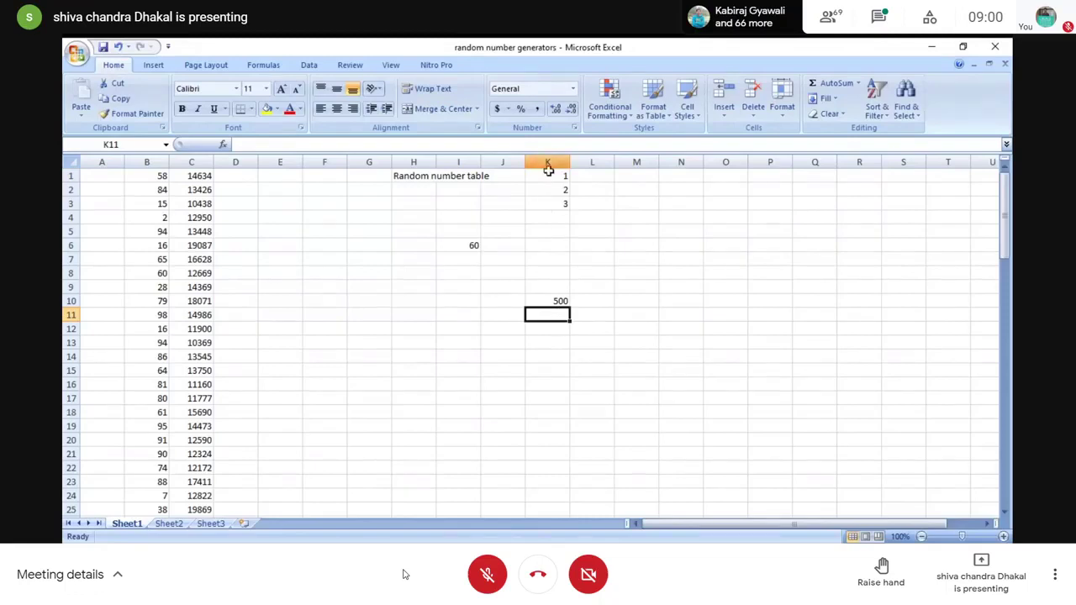
pyautogui.click(593, 185)
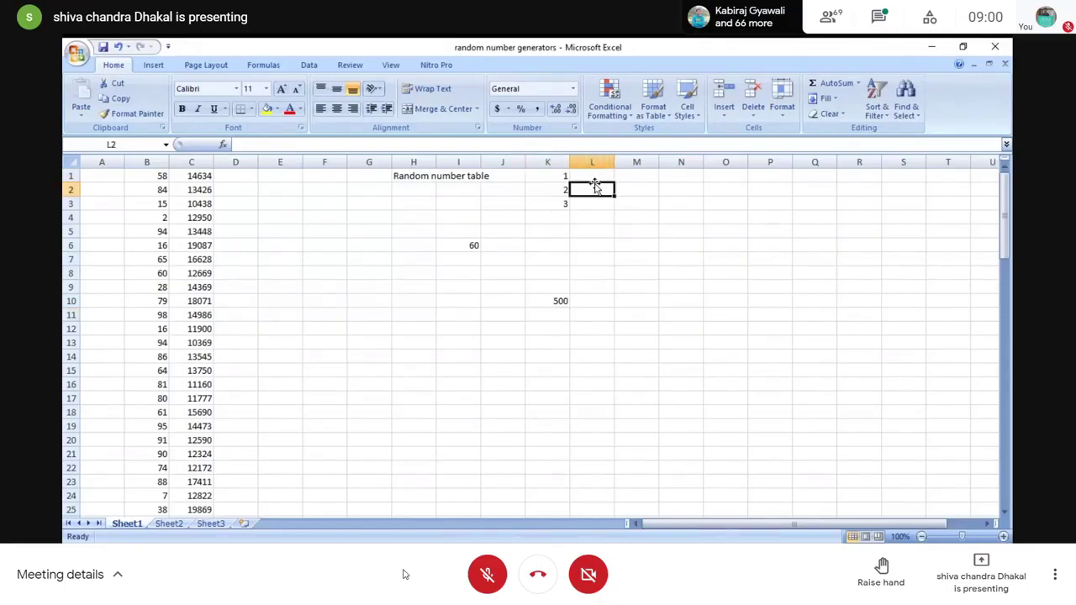
pyautogui.click(464, 242)
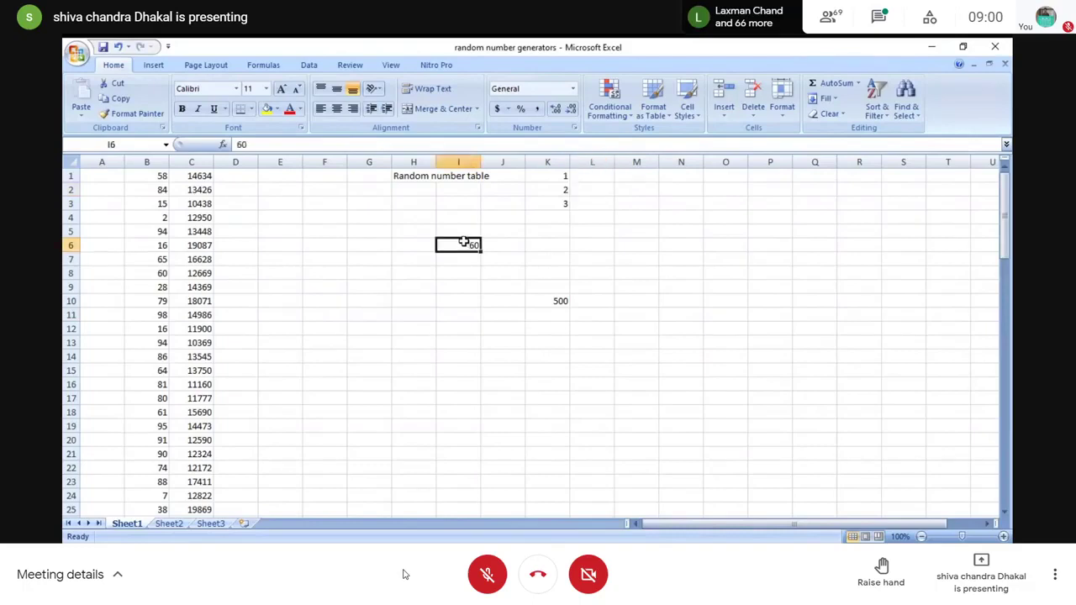
pyautogui.click(596, 180)
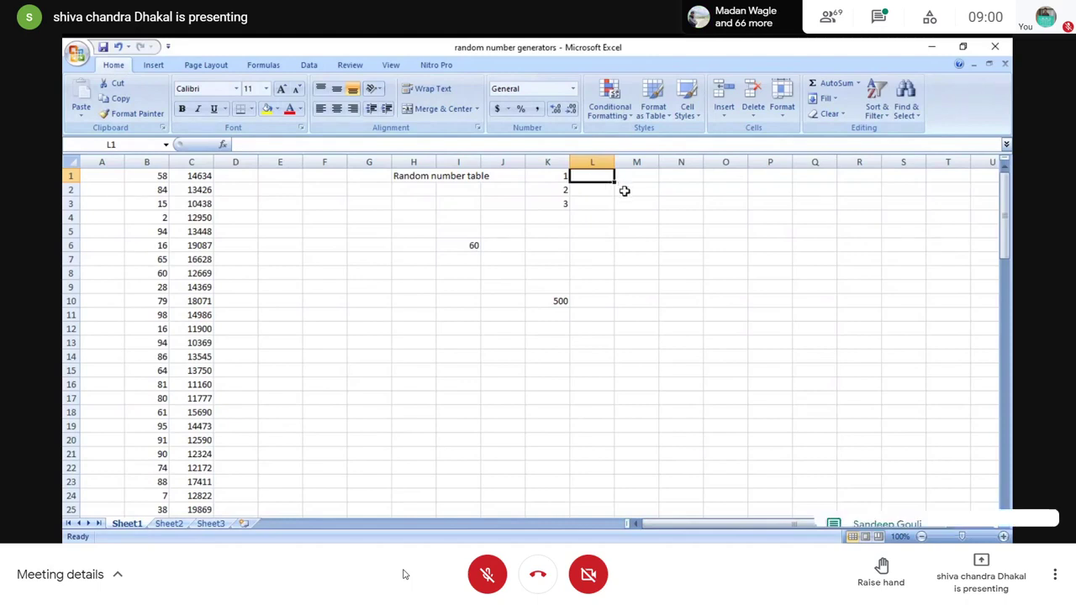
pyautogui.click(559, 300)
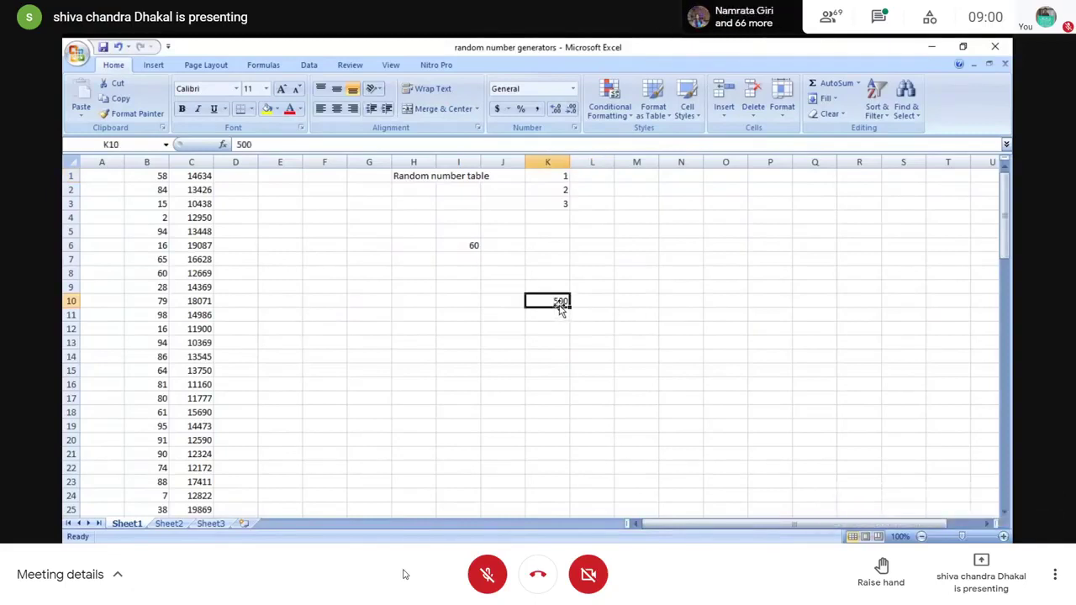
pyautogui.click(552, 177)
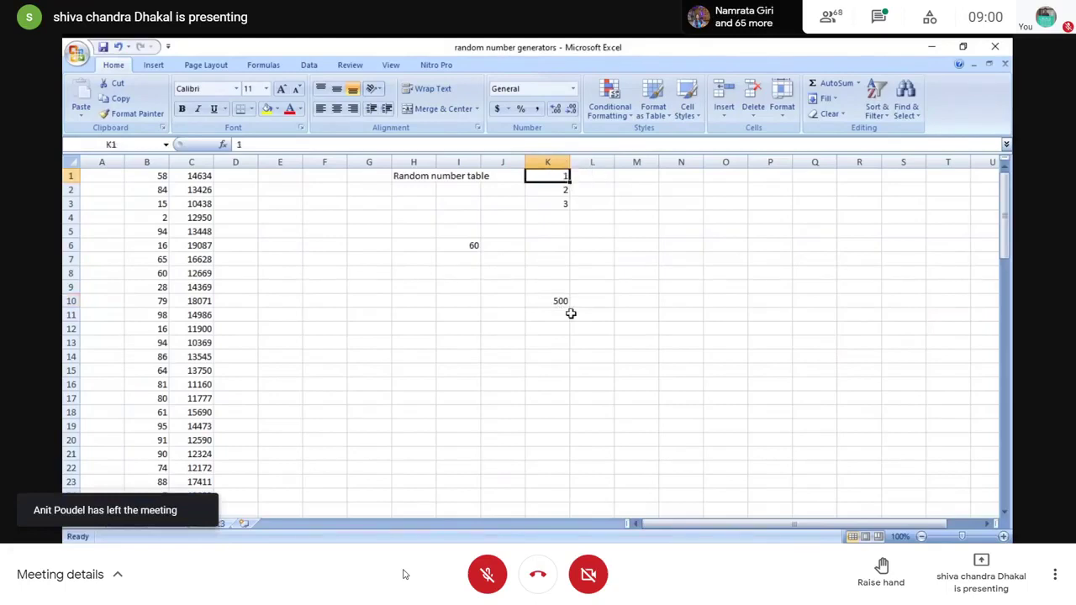
# Type 101, 102 and 103 down L1:L3
pyautogui.click(587, 172)
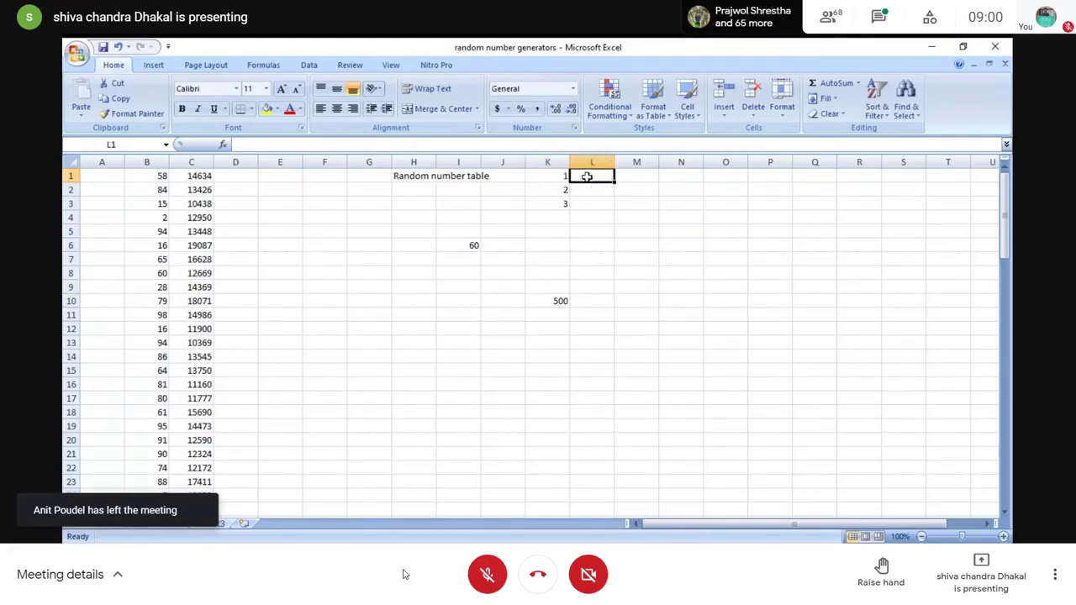
pyautogui.write('100')
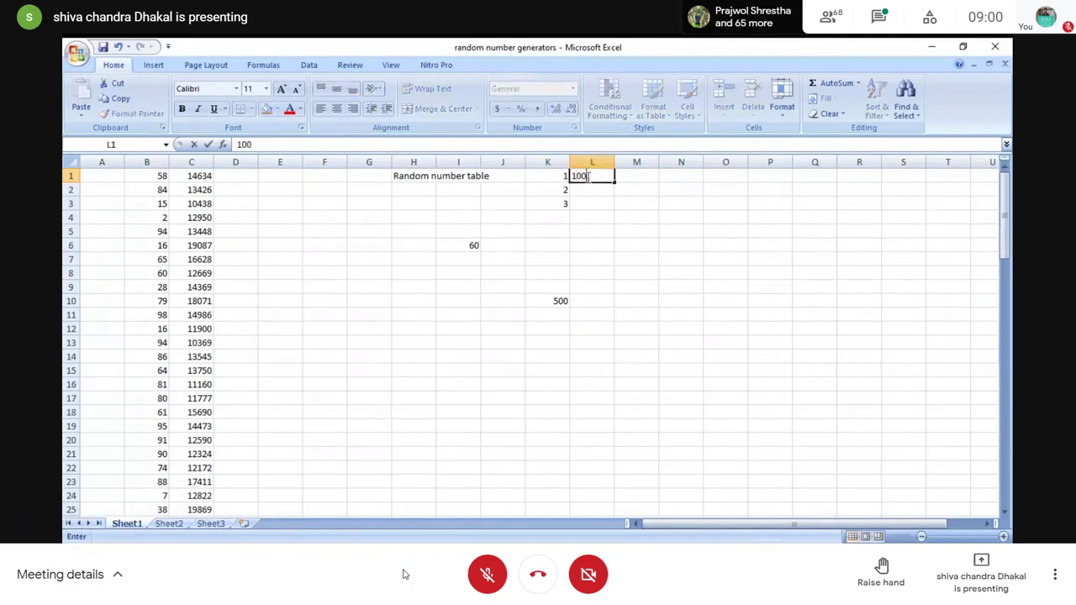
pyautogui.press('BackSpace')
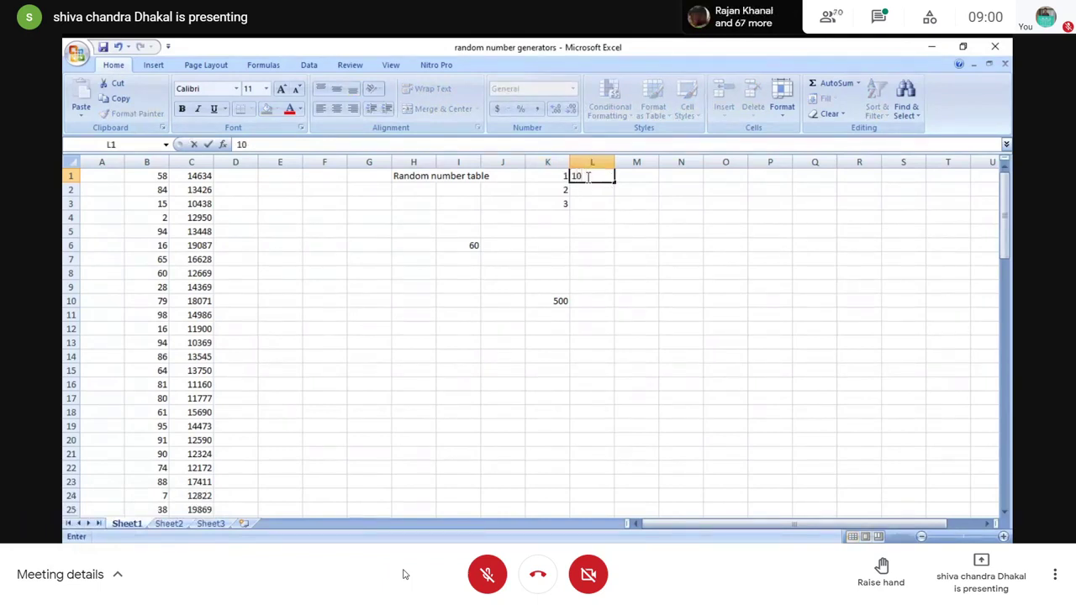
pyautogui.write('1')
pyautogui.press('Return')
pyautogui.write('1')
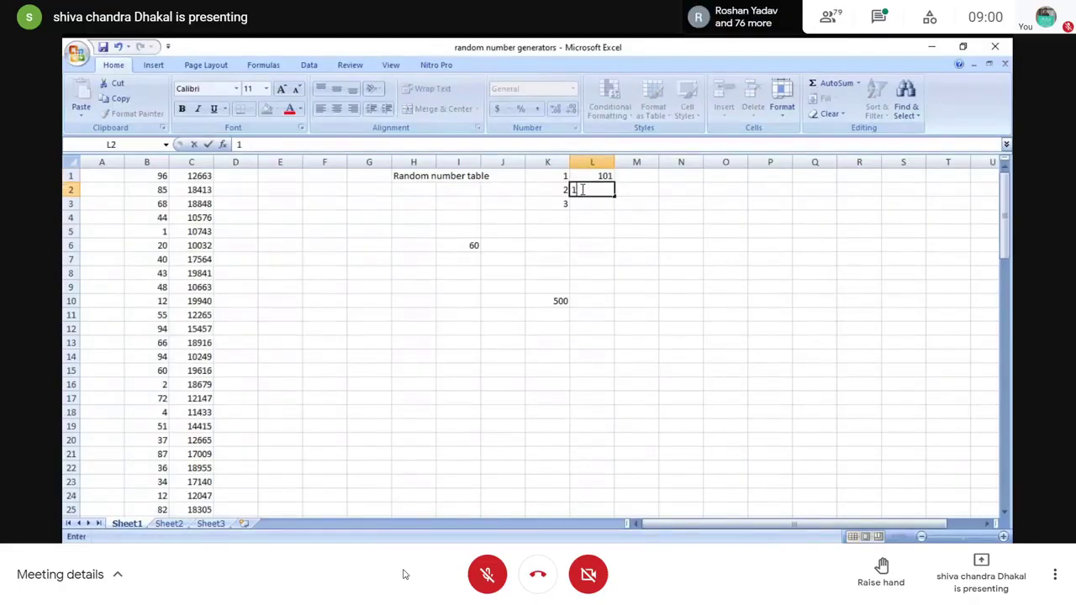
pyautogui.press('Return')
pyautogui.write('10')
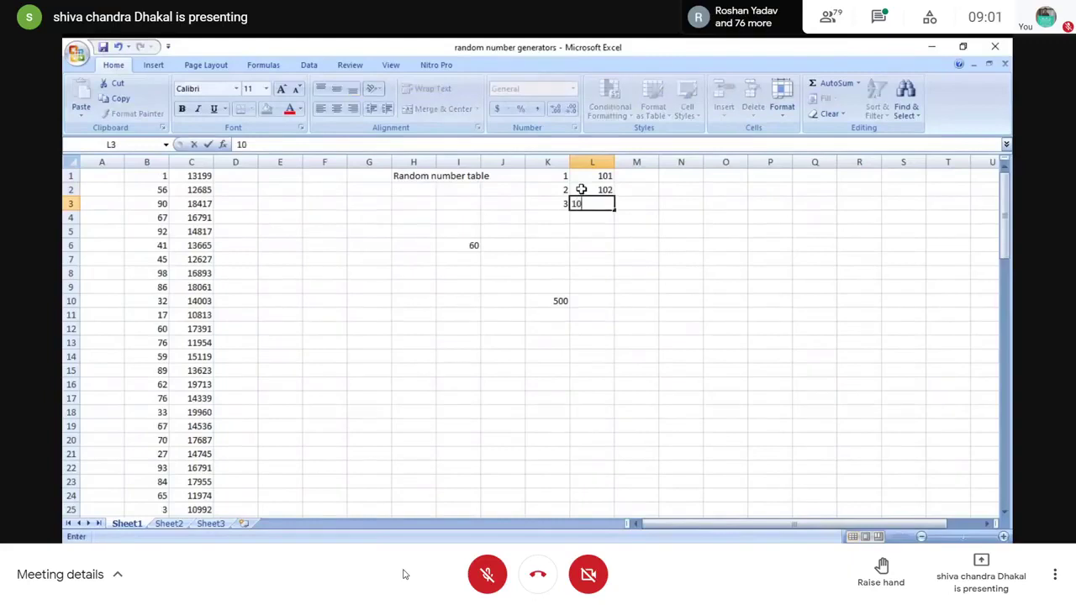
pyautogui.write('3')
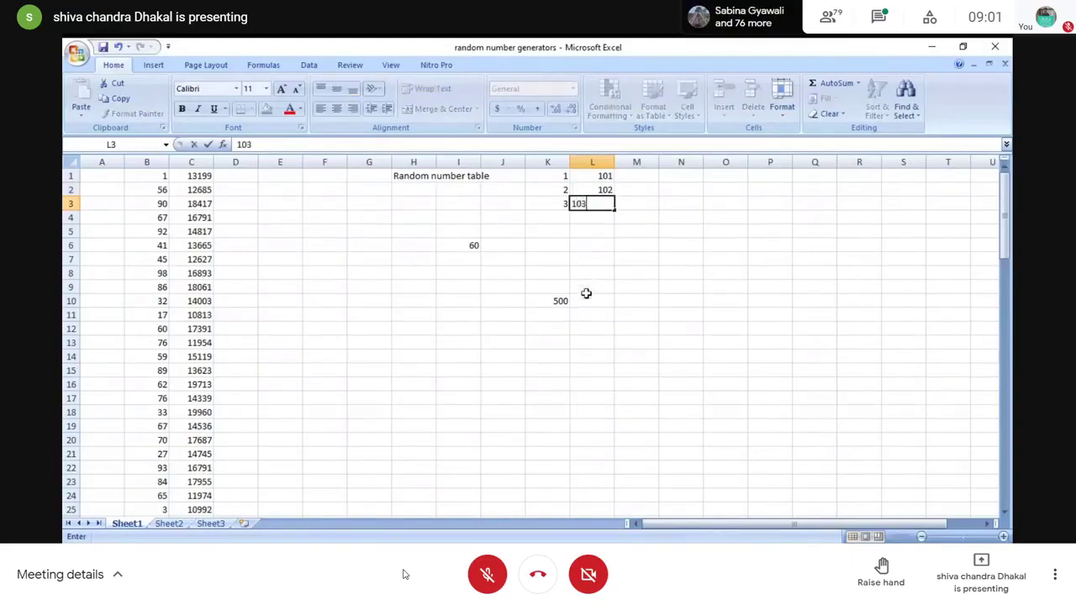
pyautogui.click(587, 290)
# Enter 600 in L10 beside the 500
pyautogui.click(590, 304)
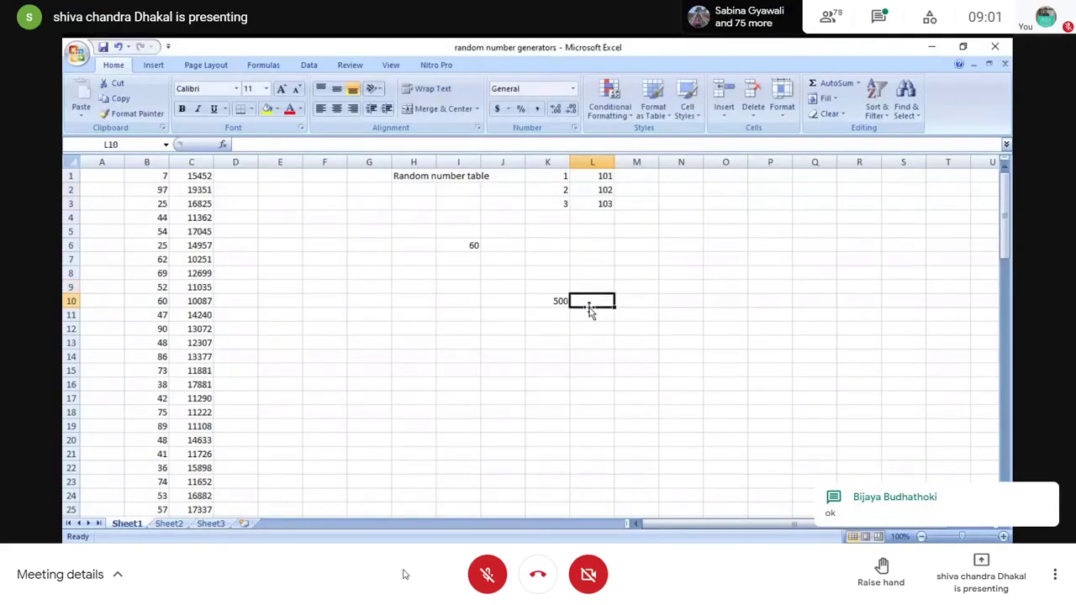
pyautogui.write('600')
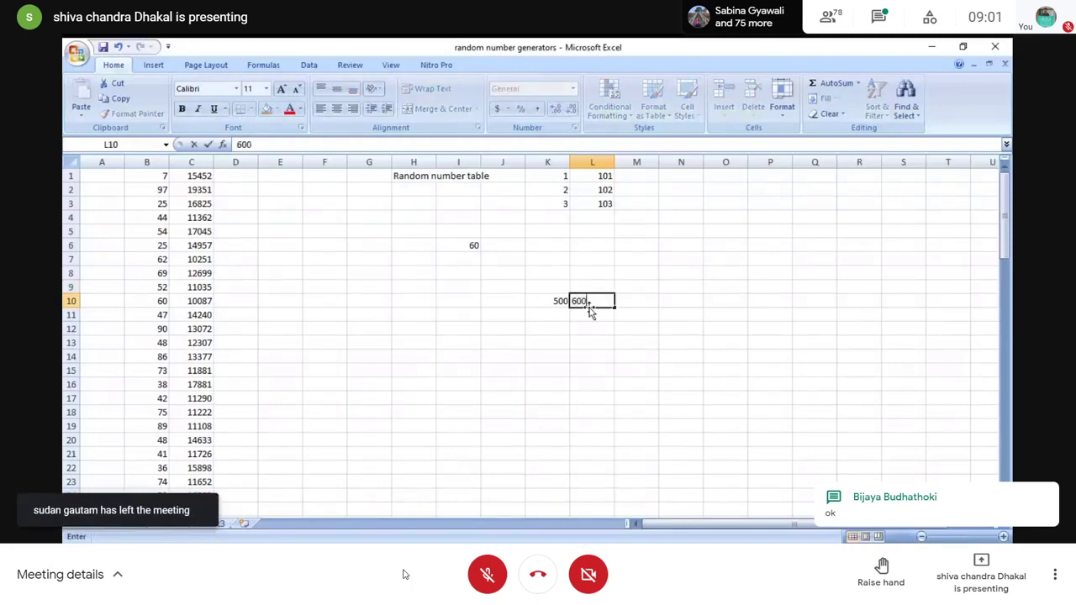
pyautogui.click(676, 319)
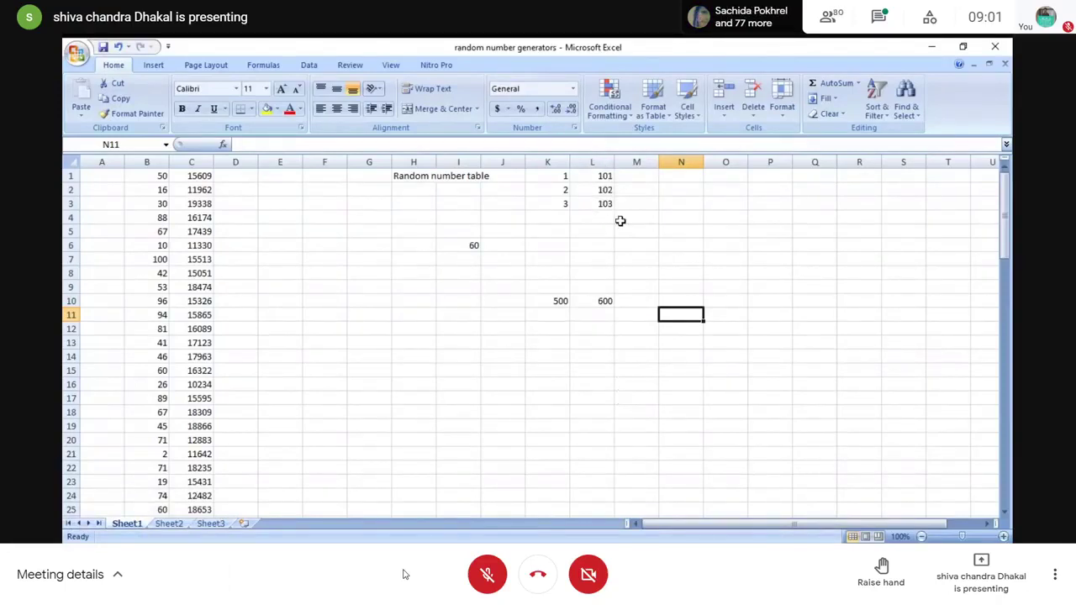
pyautogui.click(601, 174)
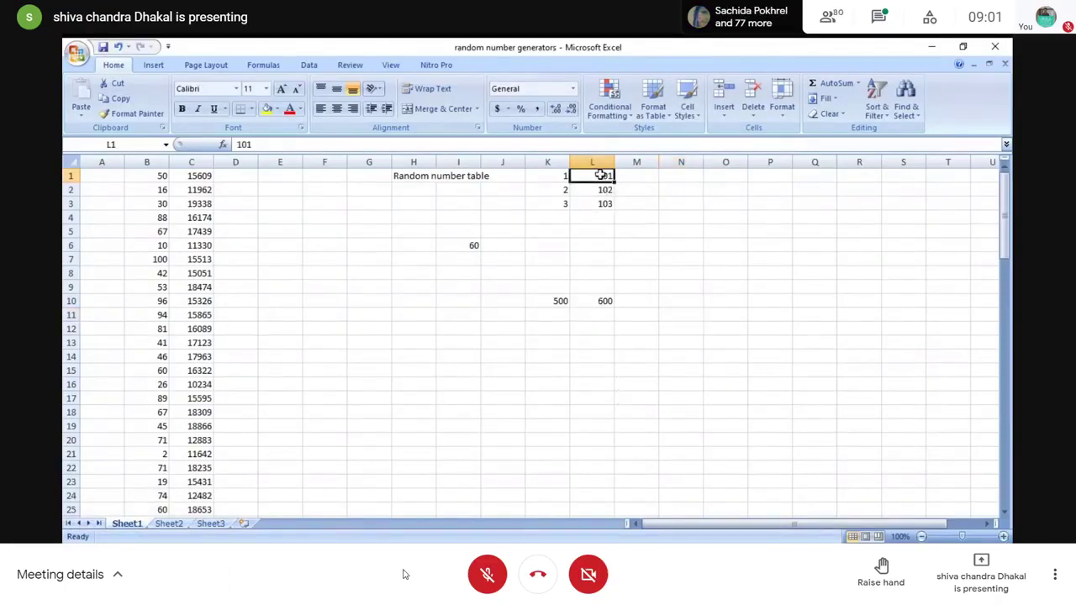
pyautogui.click(606, 300)
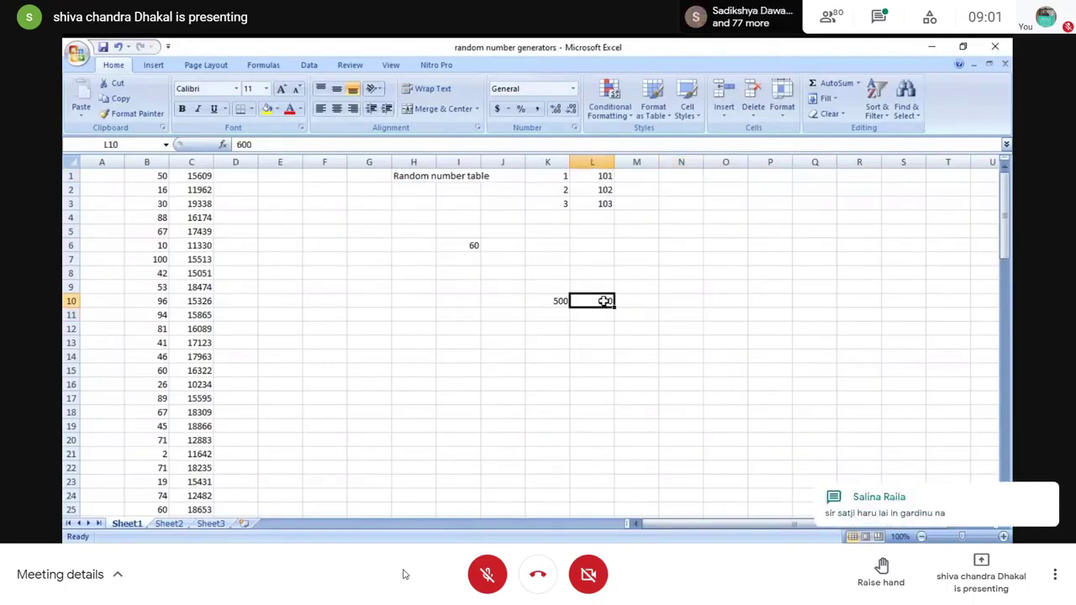
pyautogui.click(598, 177)
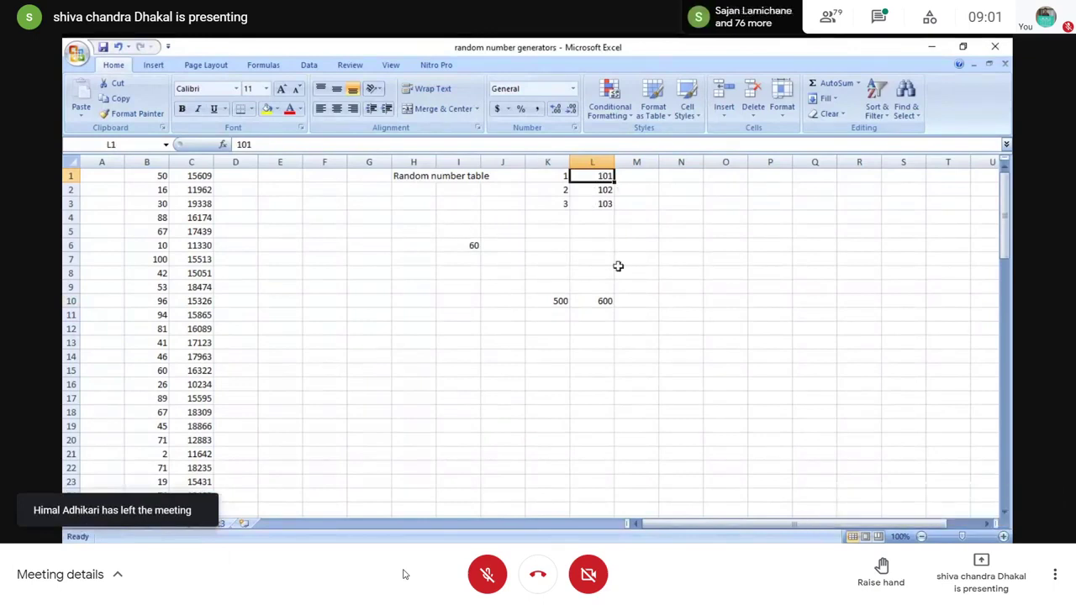
pyautogui.click(355, 250)
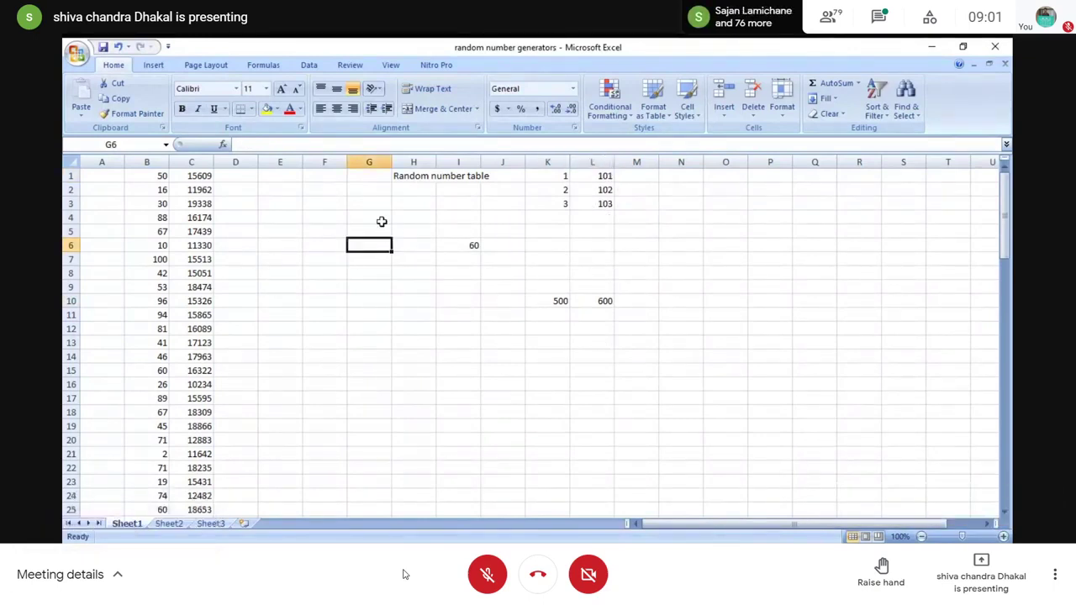
pyautogui.click(429, 176)
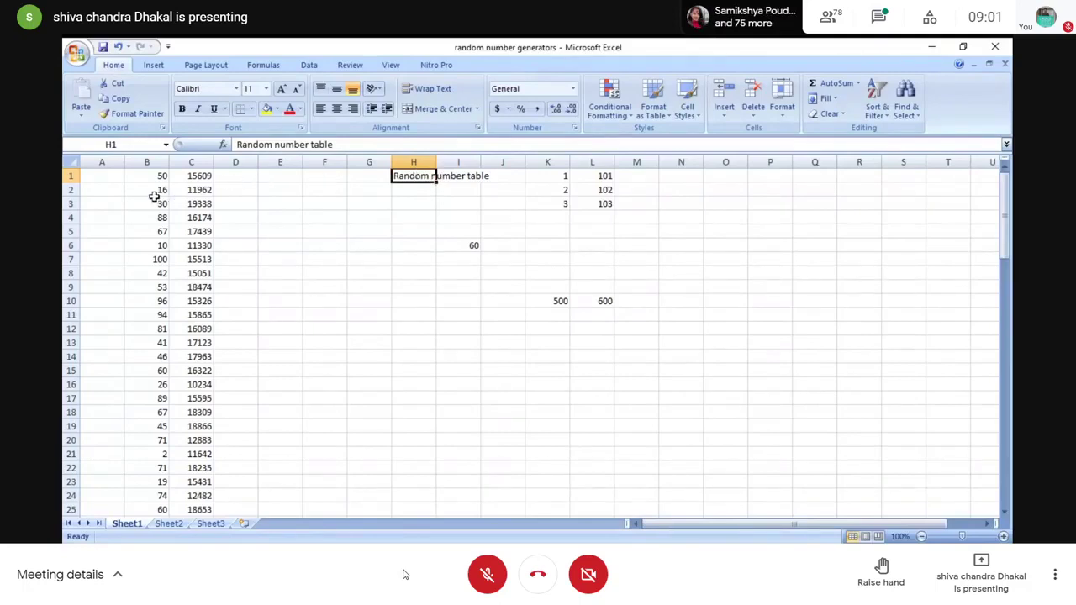
# Copy the RANDBETWEEN formula from C1 into M1
pyautogui.click(204, 177)
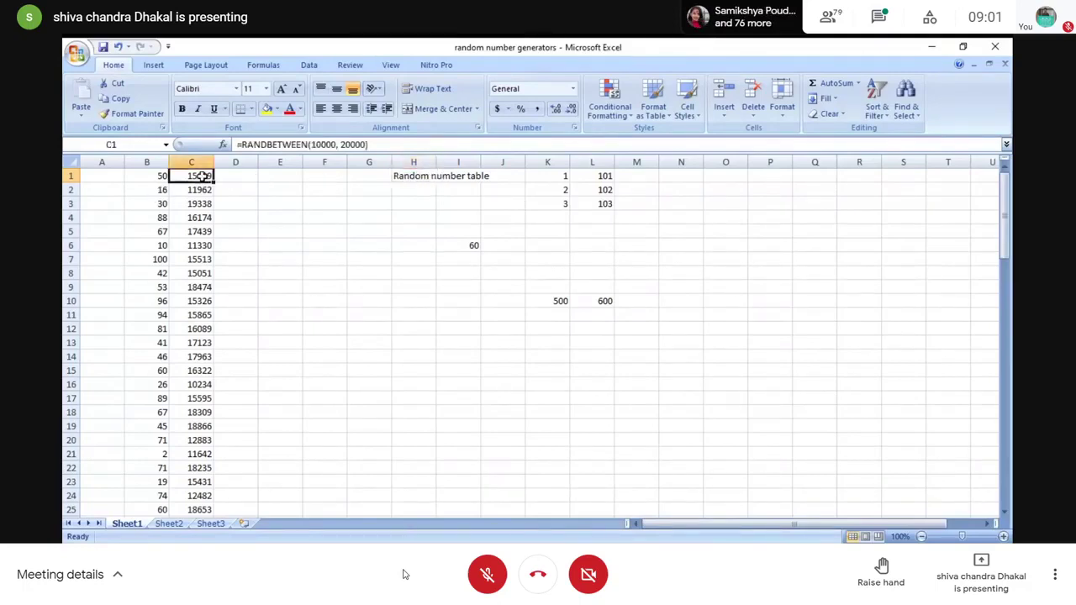
pyautogui.hotkey('ctrl', 'c')
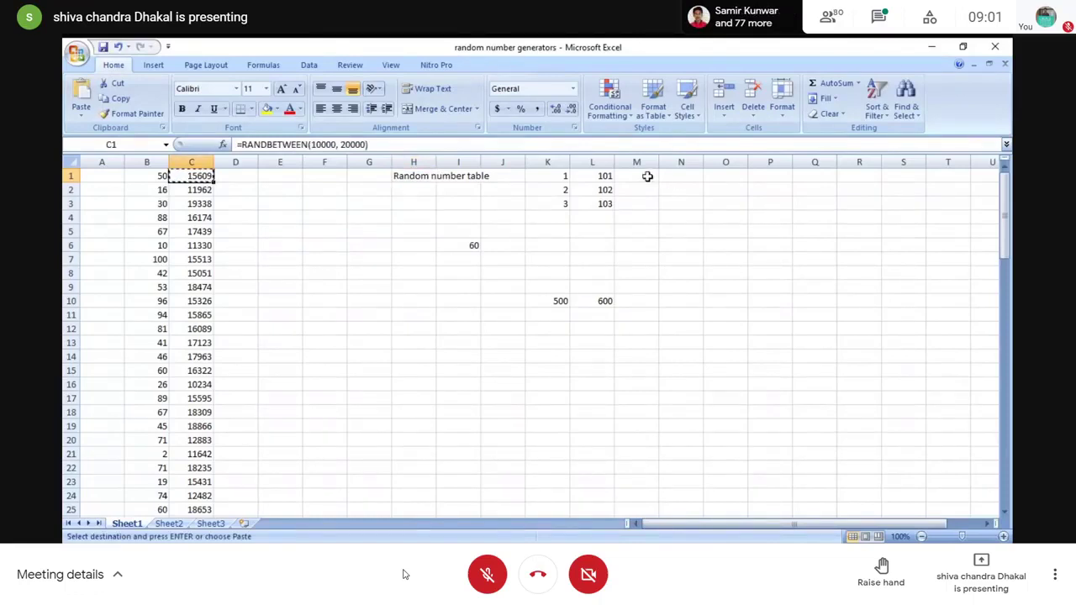
pyautogui.click(647, 175)
pyautogui.hotkey('ctrl', 'v')
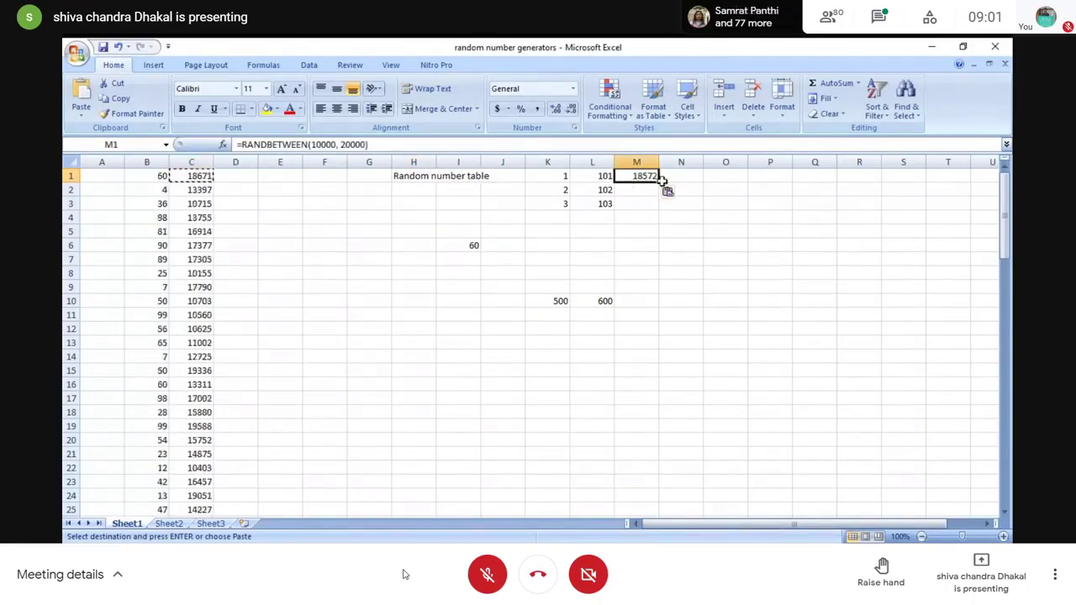
# Edit M1's formula bounds to =RANDBETWEEN(101, 600)
pyautogui.click(299, 144)
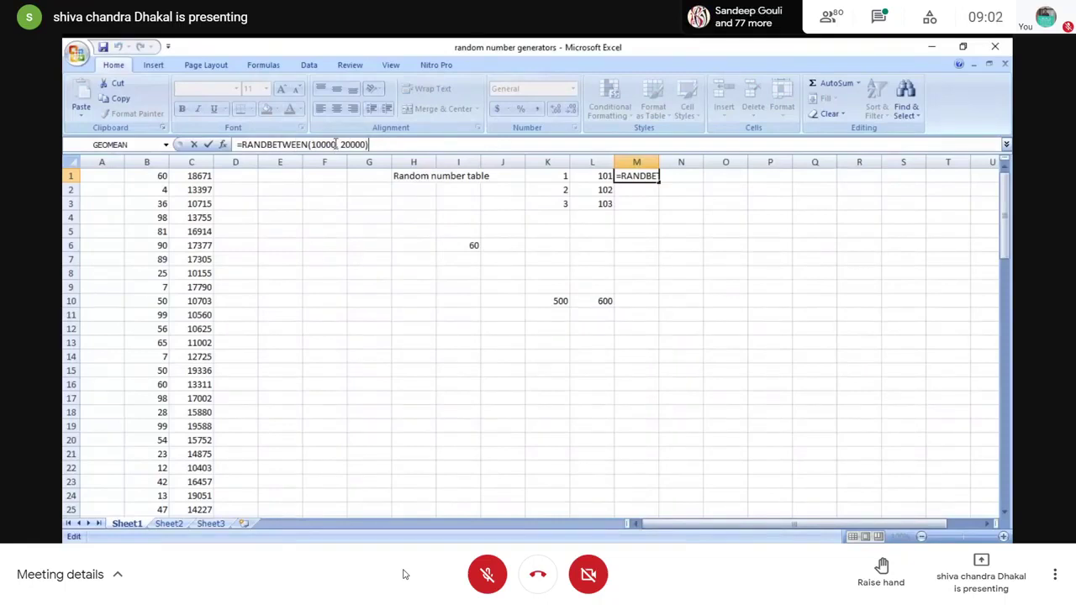
pyautogui.press('BackSpace')
pyautogui.press('BackSpace')
pyautogui.press('BackSpace')
pyautogui.press('BackSpace')
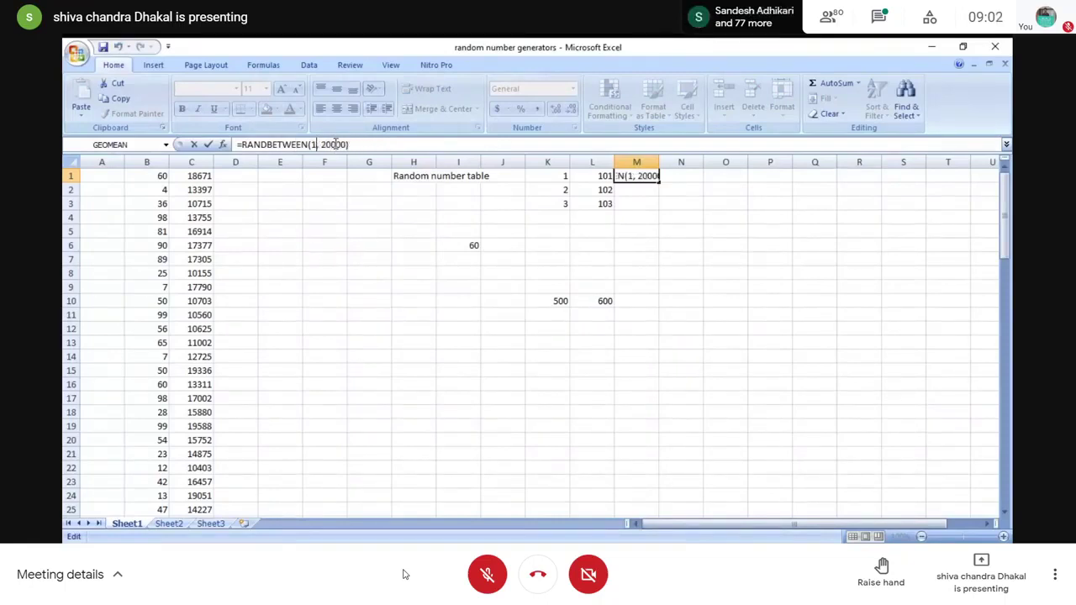
pyautogui.press('BackSpace')
pyautogui.write('1')
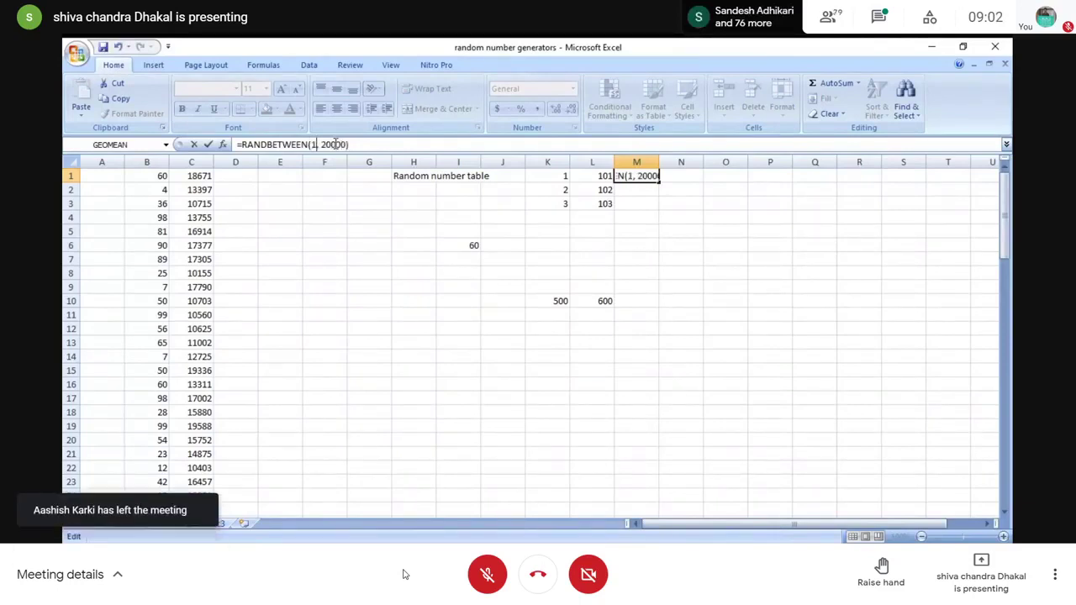
pyautogui.write('01')
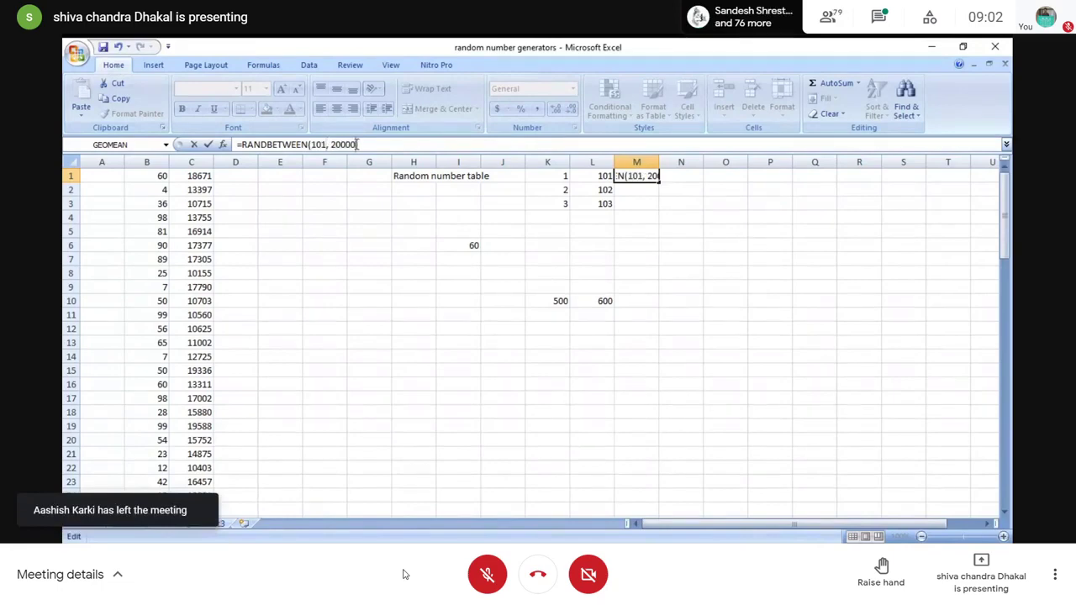
pyautogui.press('BackSpace')
pyautogui.press('BackSpace')
pyautogui.press('BackSpace')
pyautogui.press('BackSpace')
pyautogui.press('BackSpace')
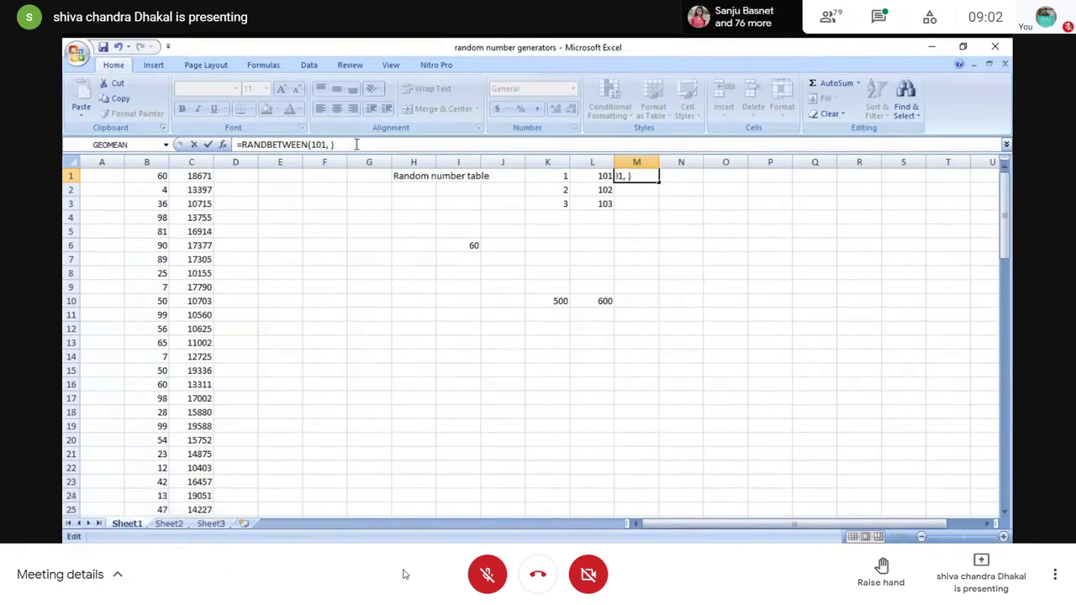
pyautogui.write('600')
pyautogui.click(668, 233)
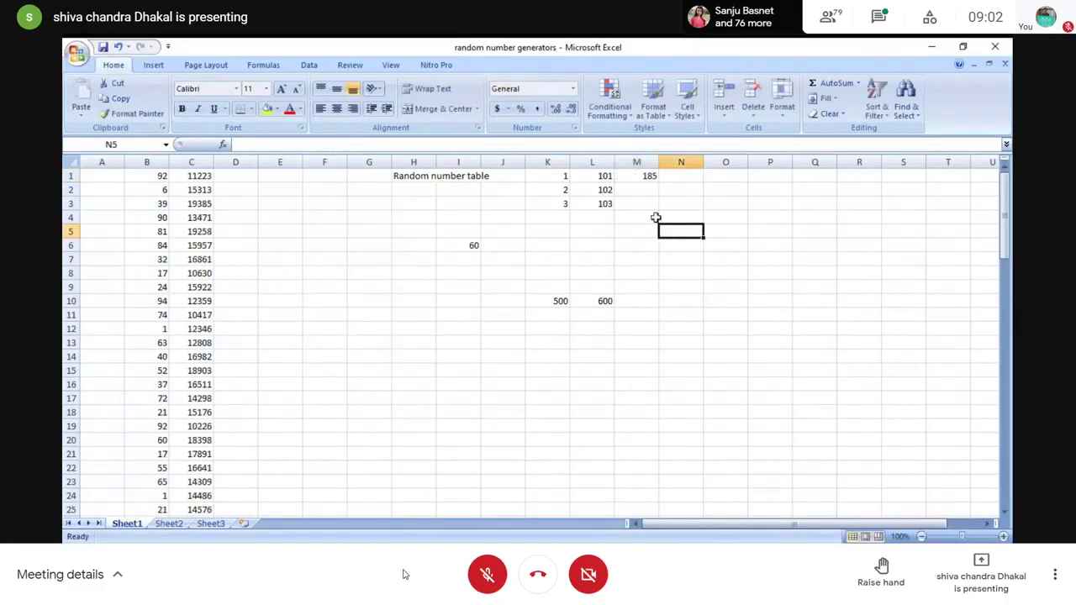
# Copy M1's =RANDBETWEEN(101, 600) formula down through M89 and check the result
pyautogui.click(640, 177)
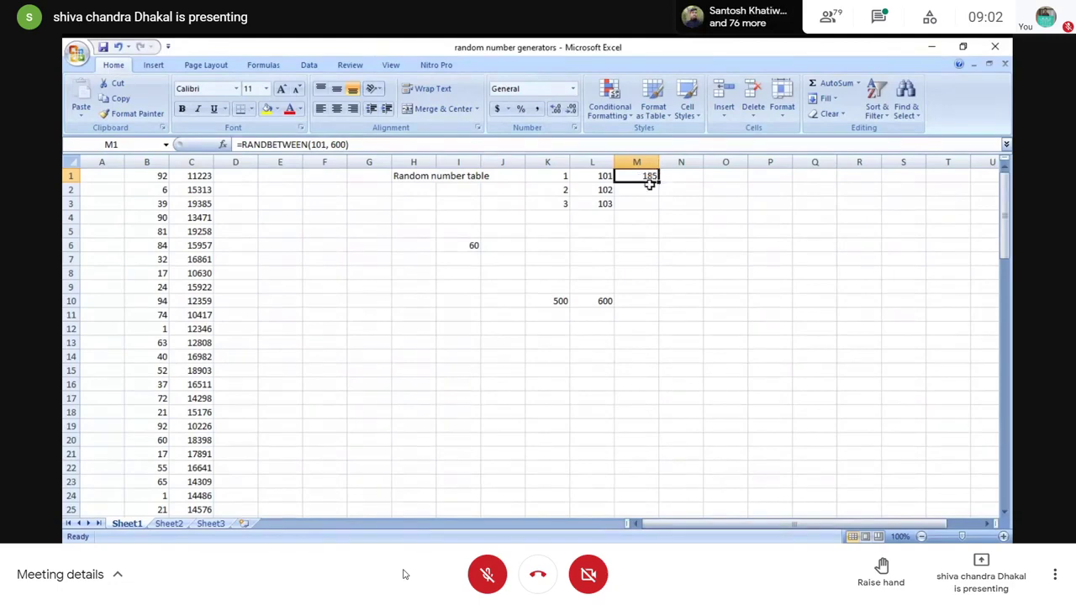
pyautogui.hotkey('ctrl', 'c')
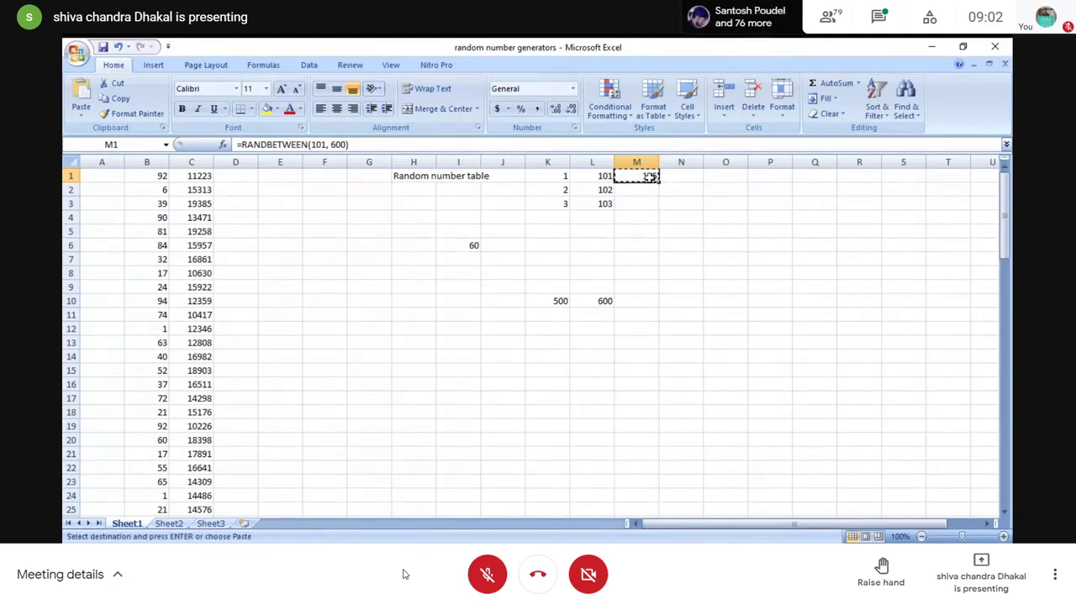
pyautogui.moveTo(650, 177)
pyautogui.mouseDown()
pyautogui.moveTo(636, 426)
pyautogui.moveTo(647, 517)
pyautogui.mouseUp()
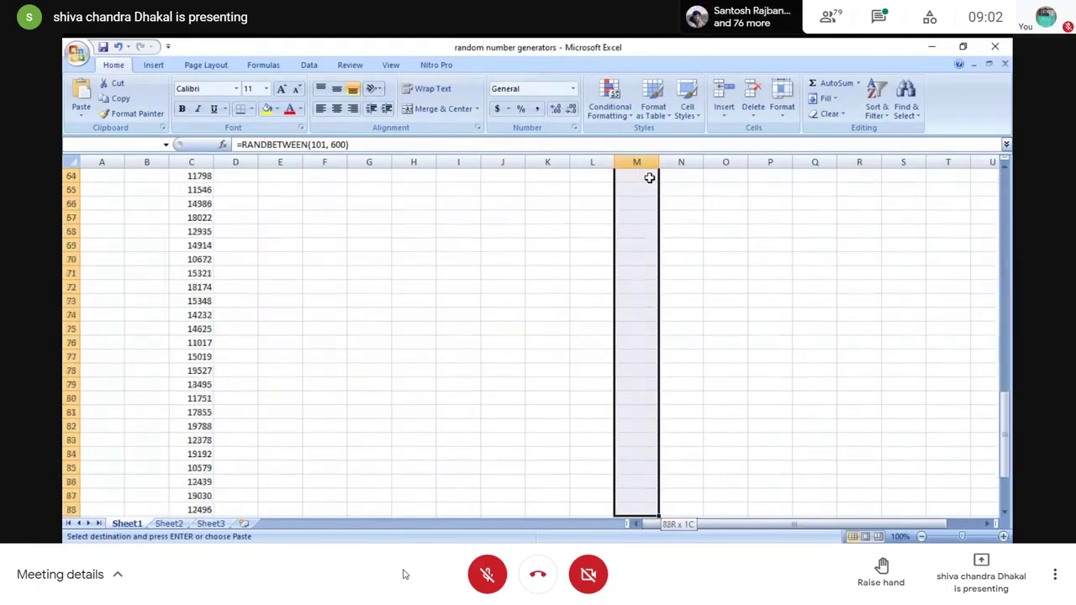
pyautogui.hotkey('ctrl', 'v')
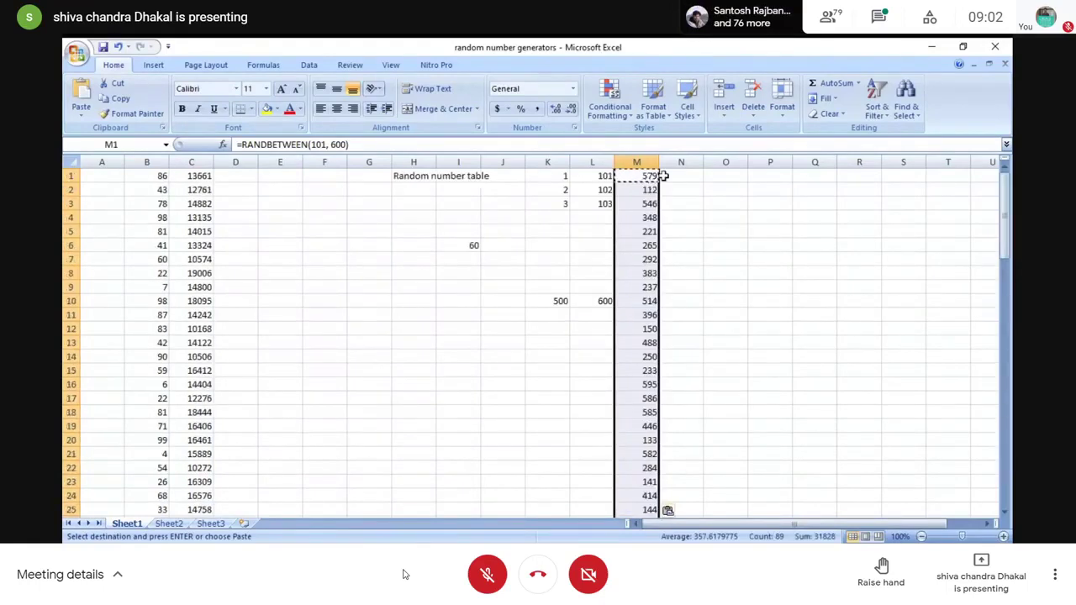
pyautogui.click(651, 177)
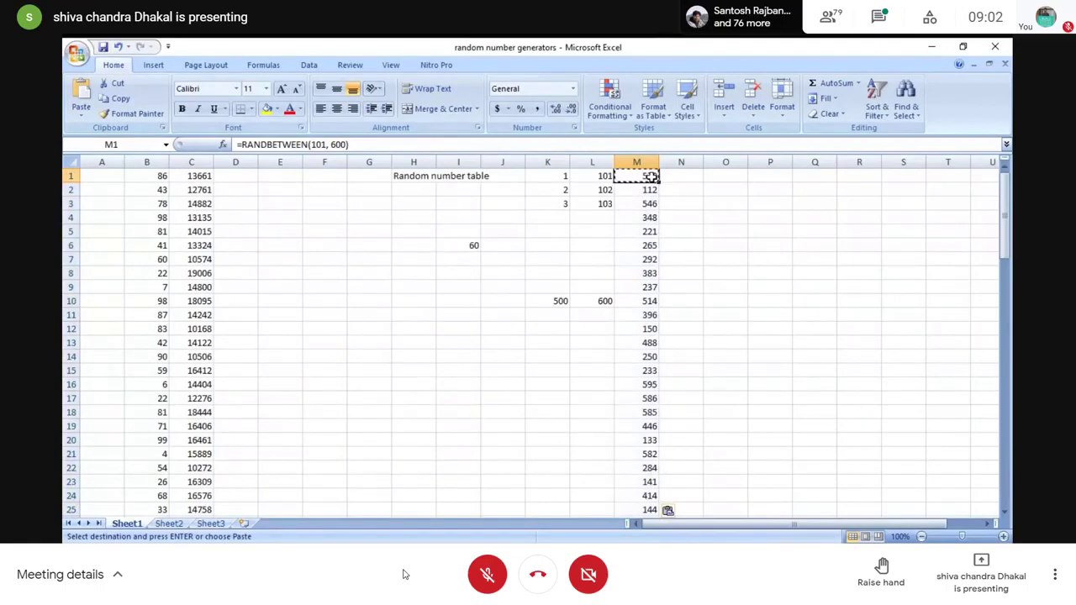
pyautogui.click(677, 189)
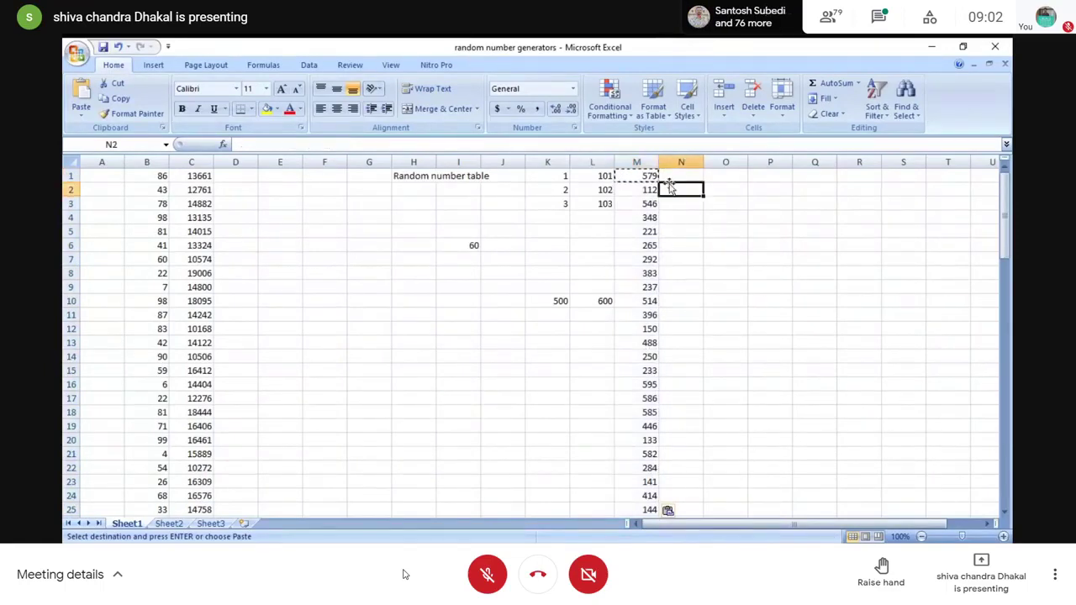
pyautogui.click(641, 176)
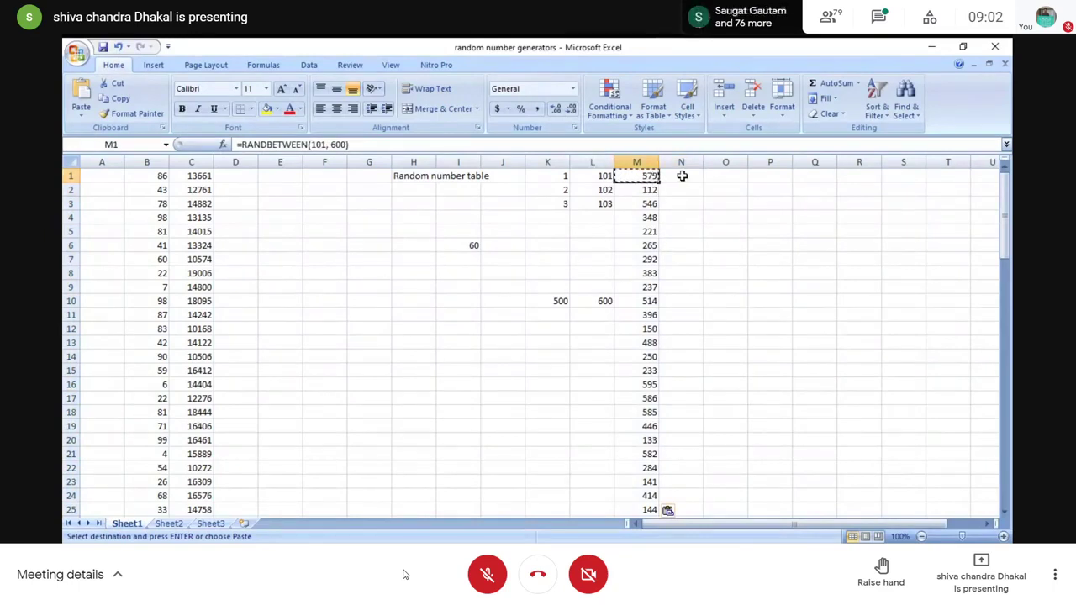
pyautogui.click(682, 176)
pyautogui.write('579')
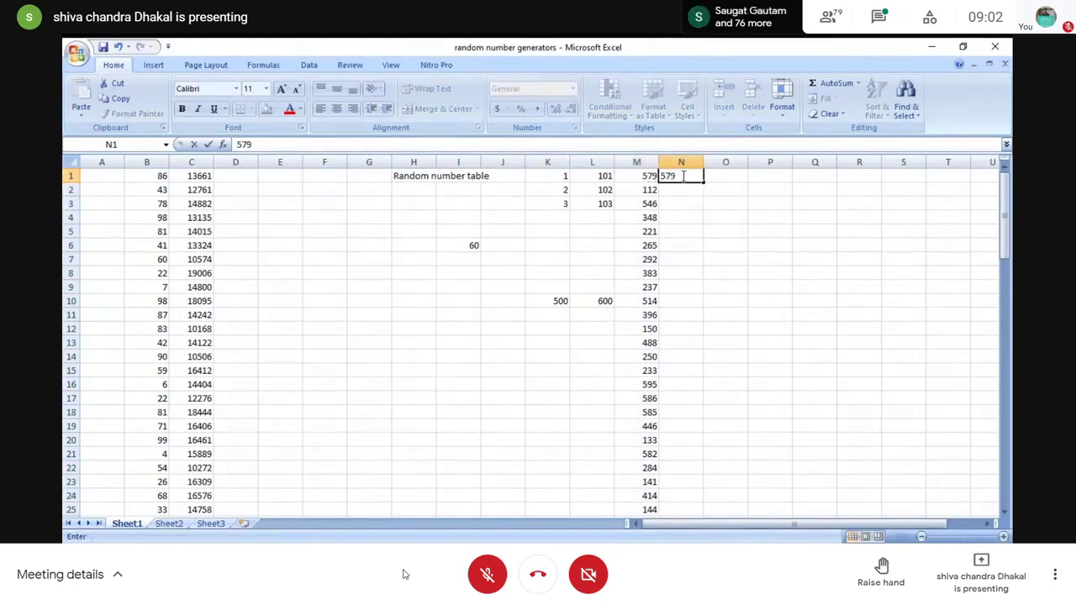
pyautogui.click(677, 187)
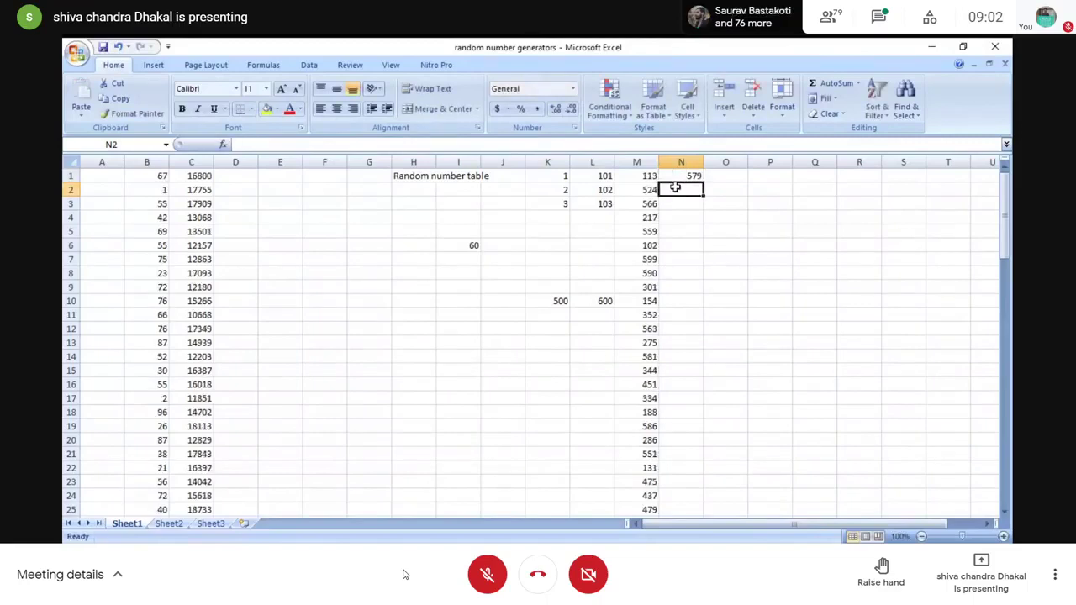
pyautogui.click(697, 173)
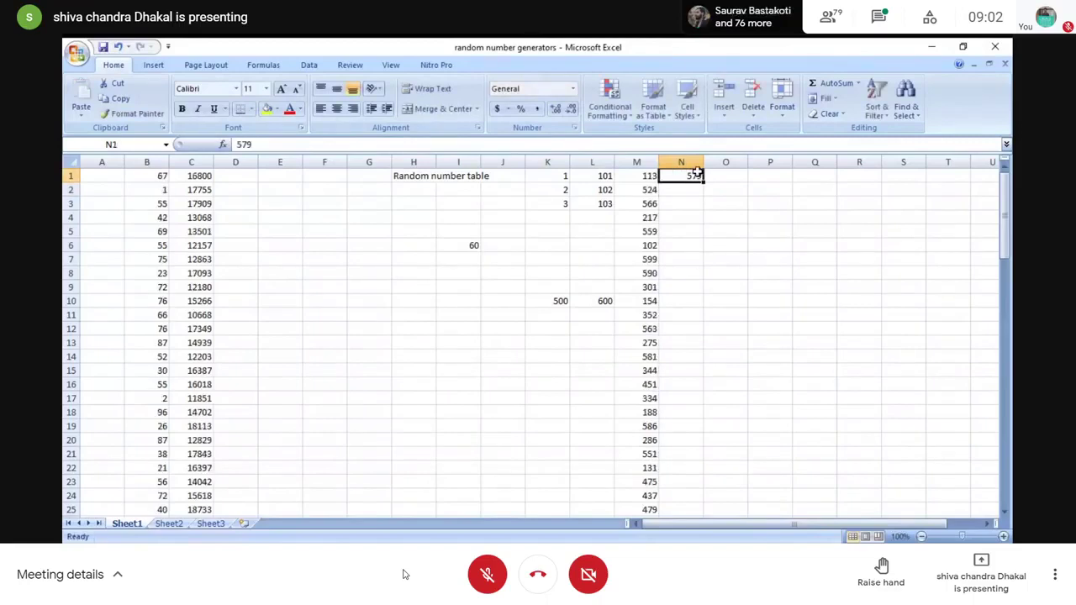
pyautogui.press('Delete')
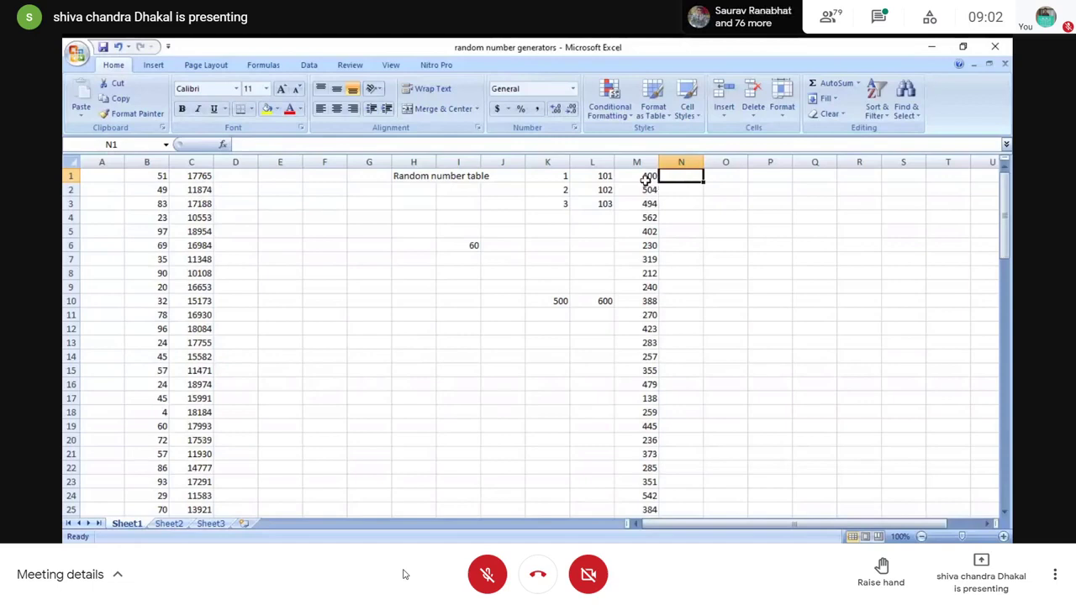
pyautogui.click(644, 176)
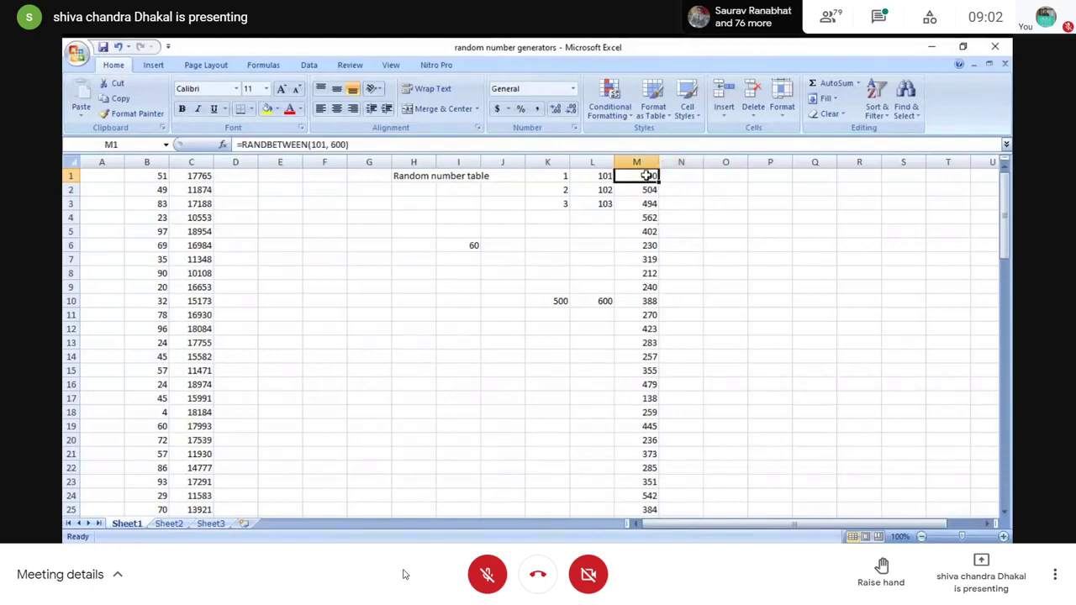
pyautogui.click(651, 191)
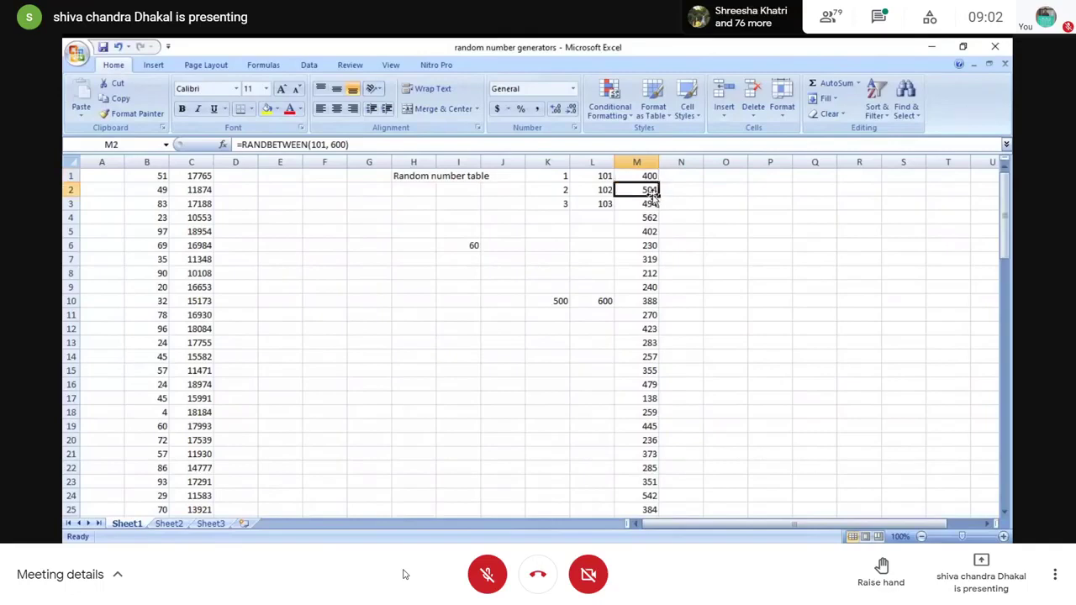
pyautogui.click(651, 204)
pyautogui.click(652, 217)
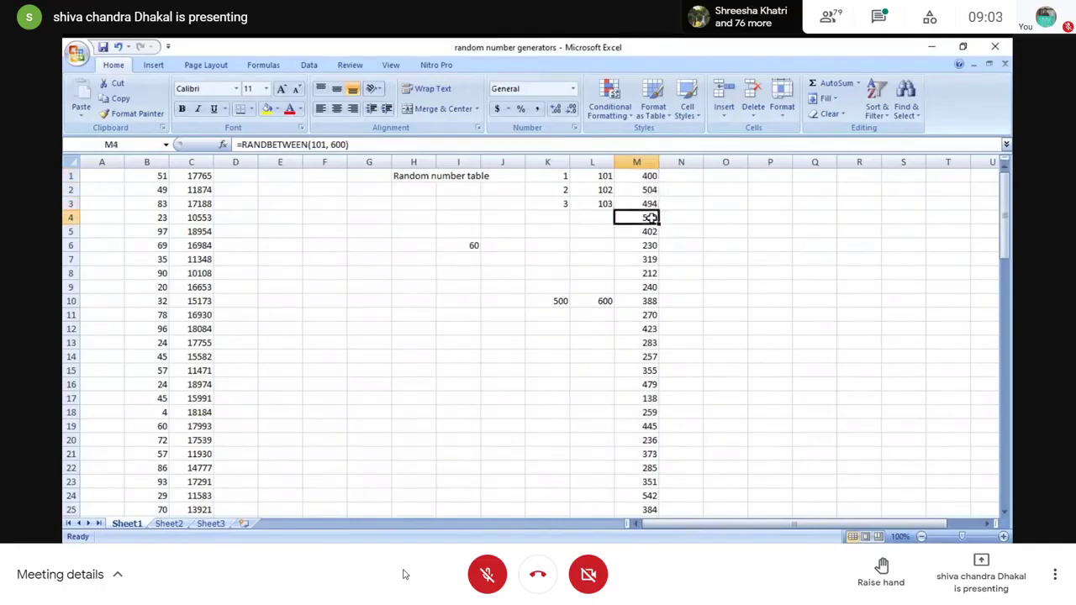
pyautogui.click(652, 232)
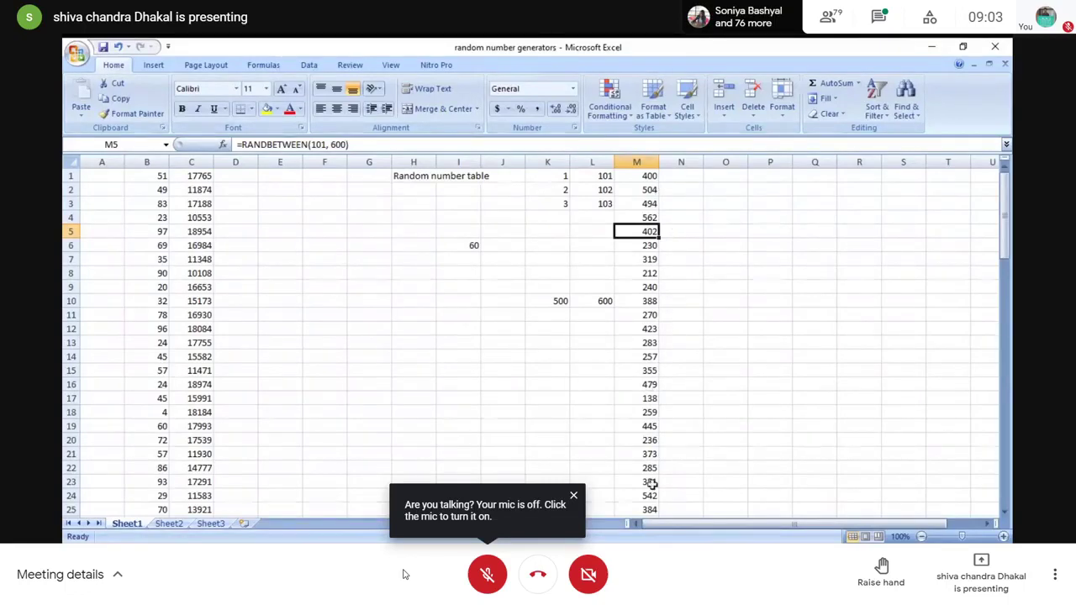
pyautogui.click(689, 259)
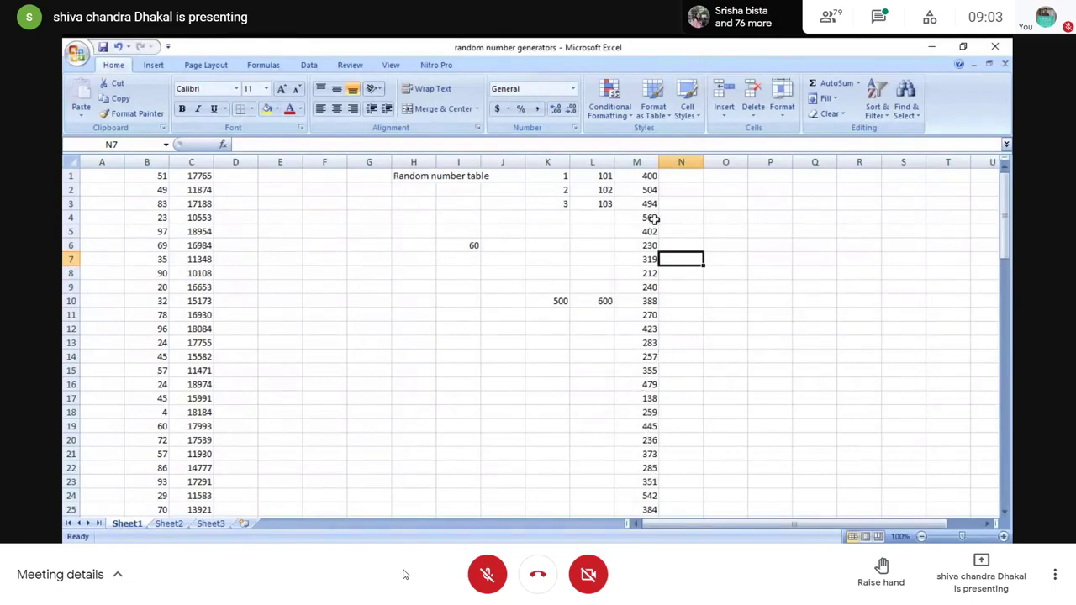
pyautogui.click(645, 177)
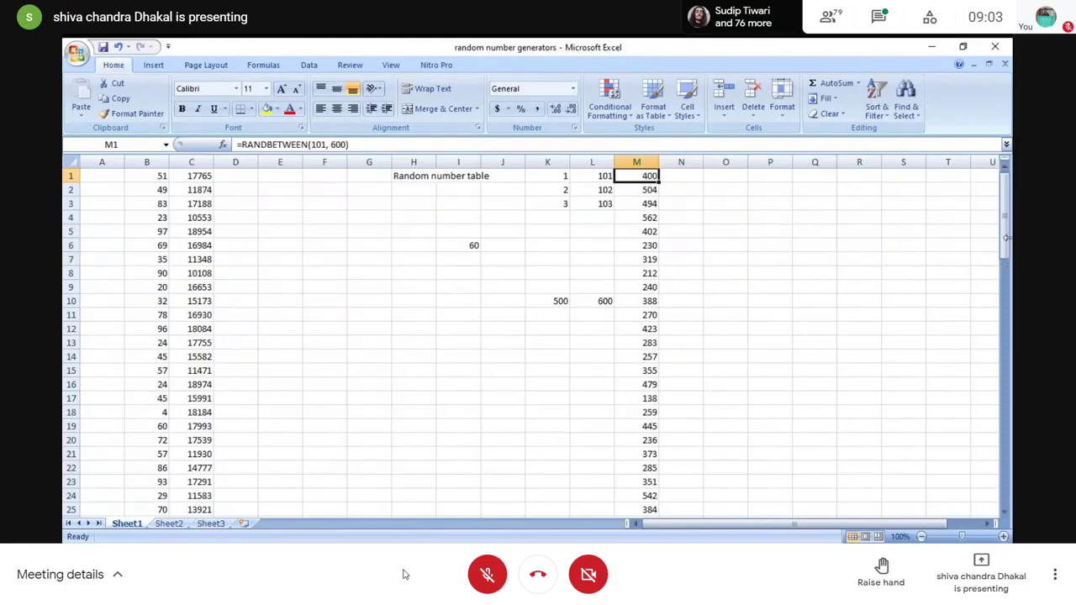
pyautogui.moveTo(1005, 238)
pyautogui.mouseDown()
pyautogui.moveTo(1007, 308)
pyautogui.moveTo(1008, 225)
pyautogui.mouseUp()
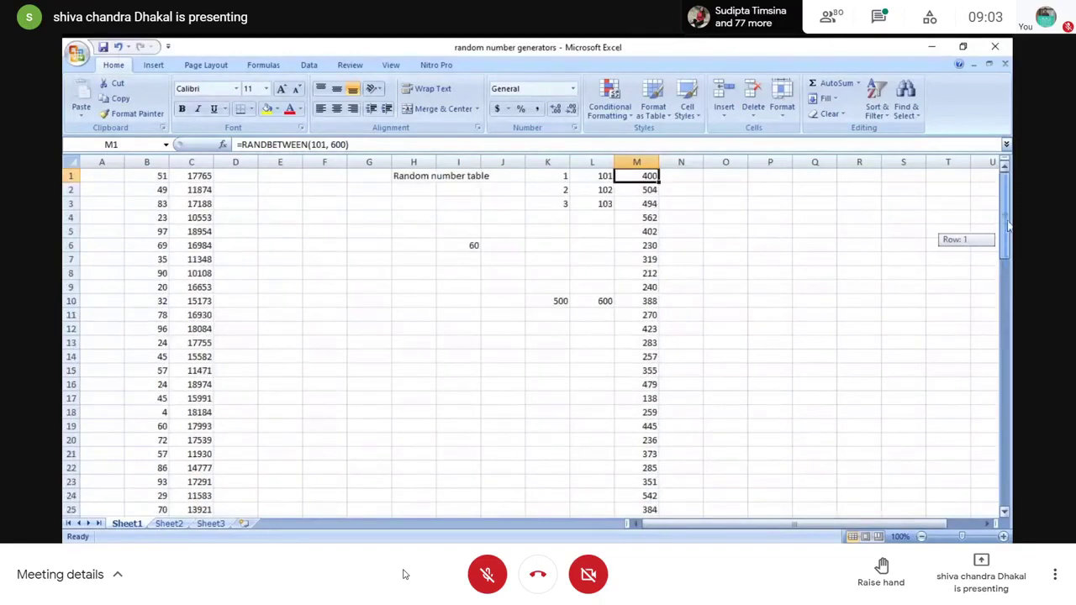
pyautogui.click(689, 181)
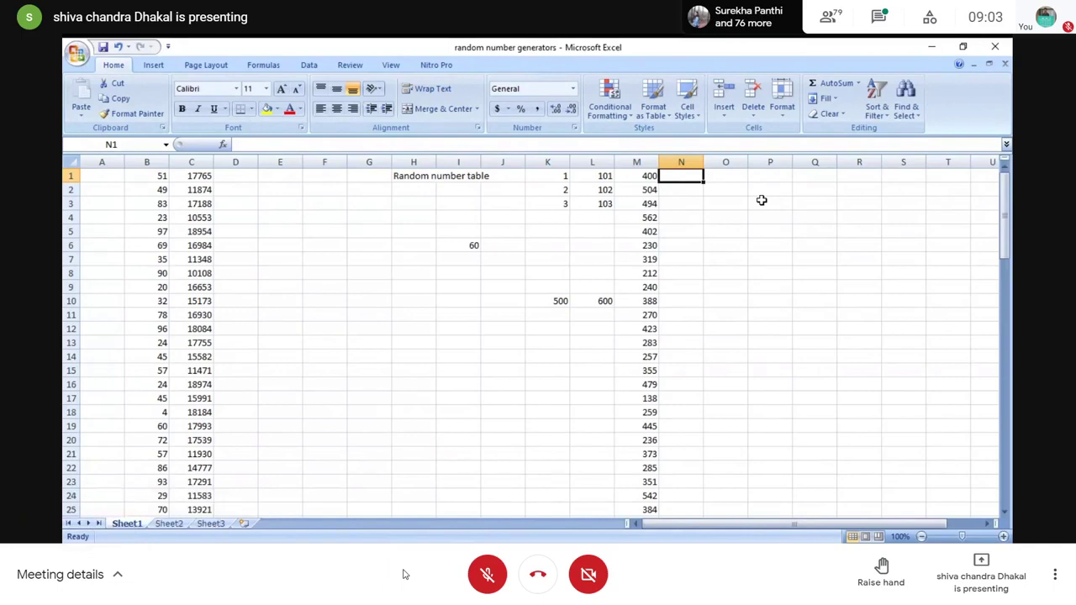
pyautogui.click(656, 177)
pyautogui.click(682, 175)
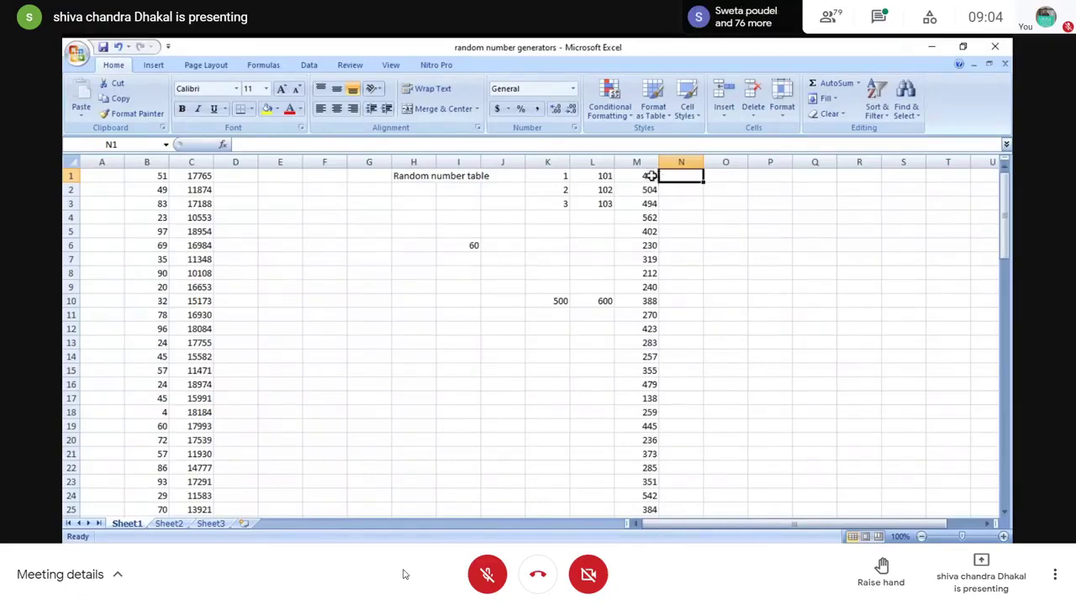
pyautogui.click(652, 176)
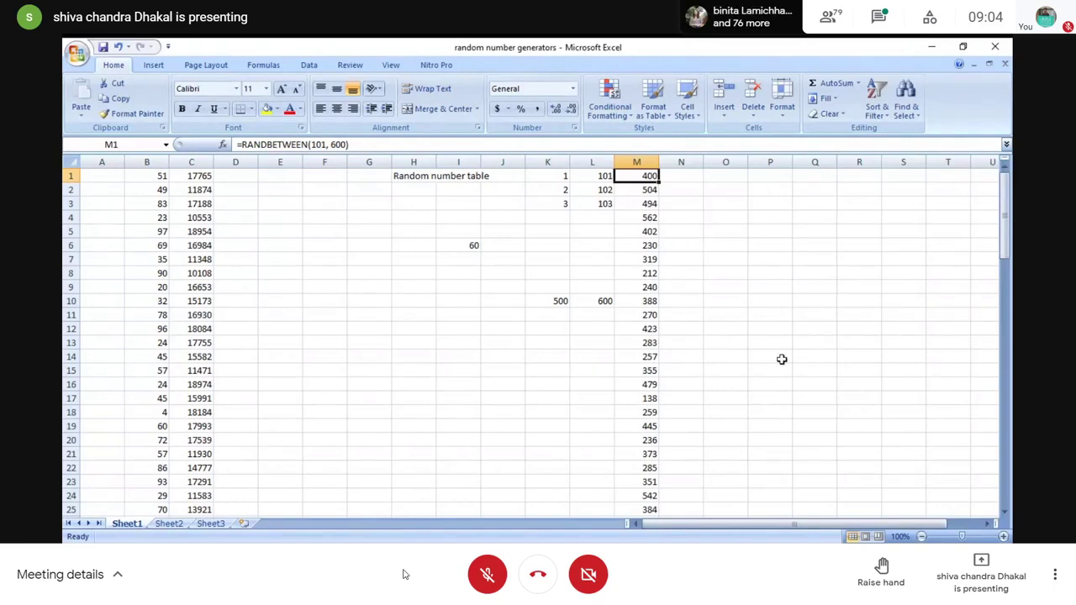
pyautogui.click(645, 385)
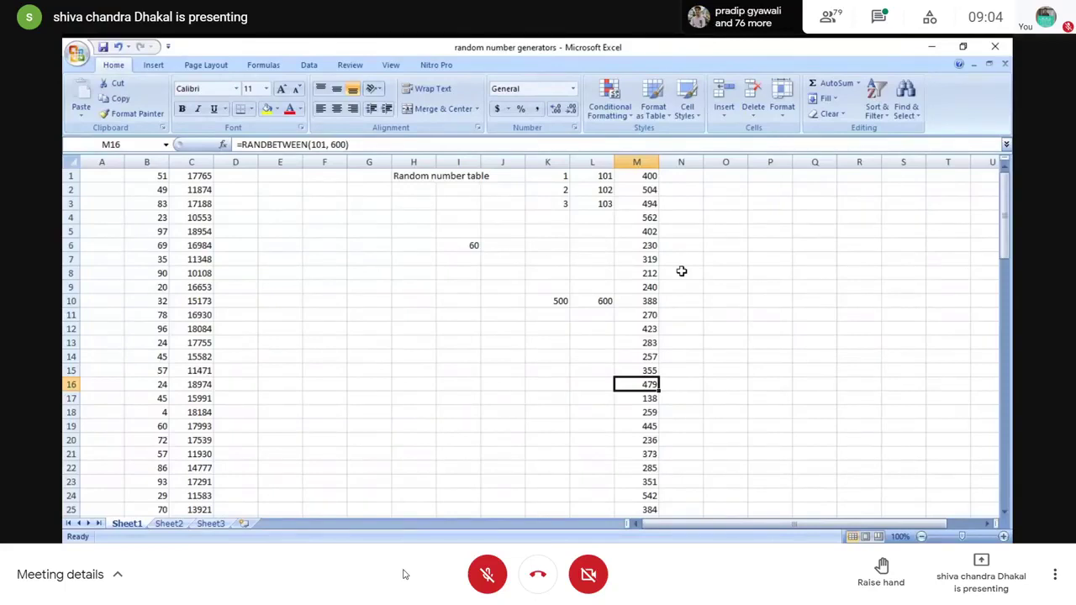
pyautogui.click(402, 175)
pyautogui.click(403, 258)
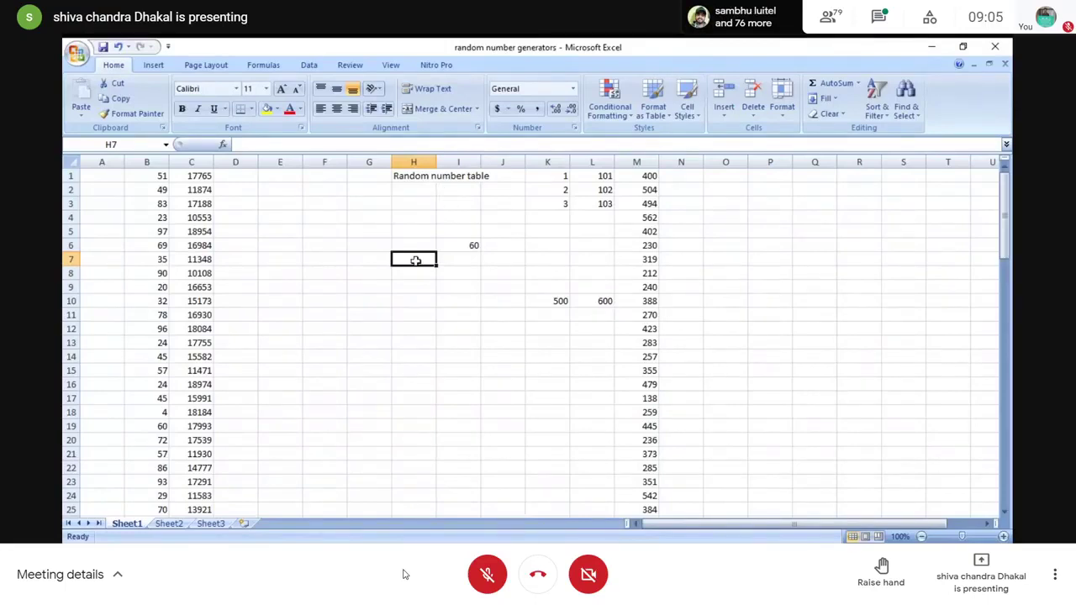
# Enter 56432 in H7 and 45689 in H8
pyautogui.write('12')
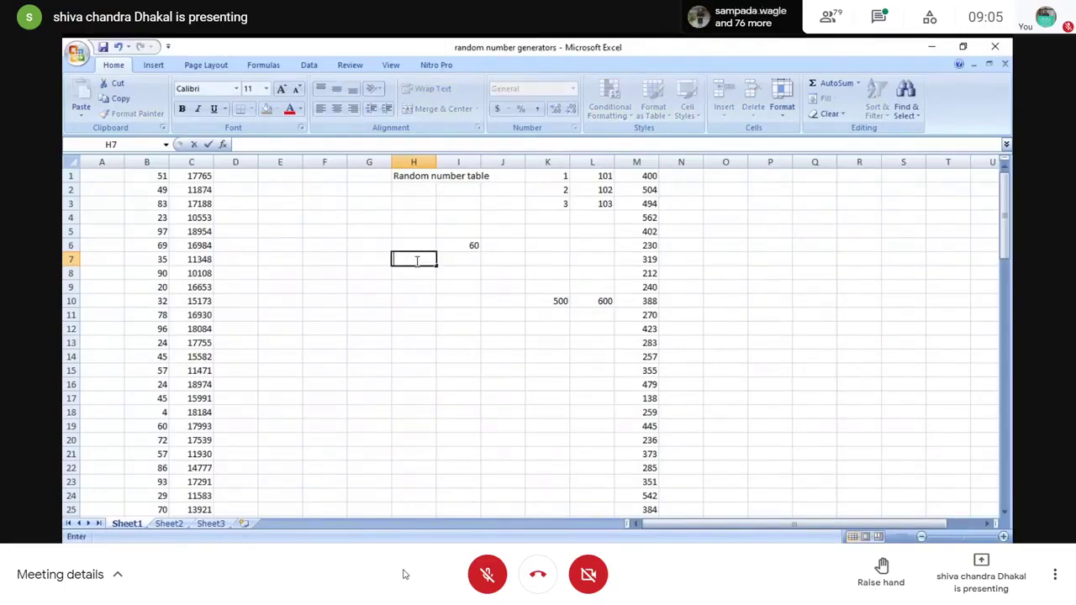
pyautogui.write('32')
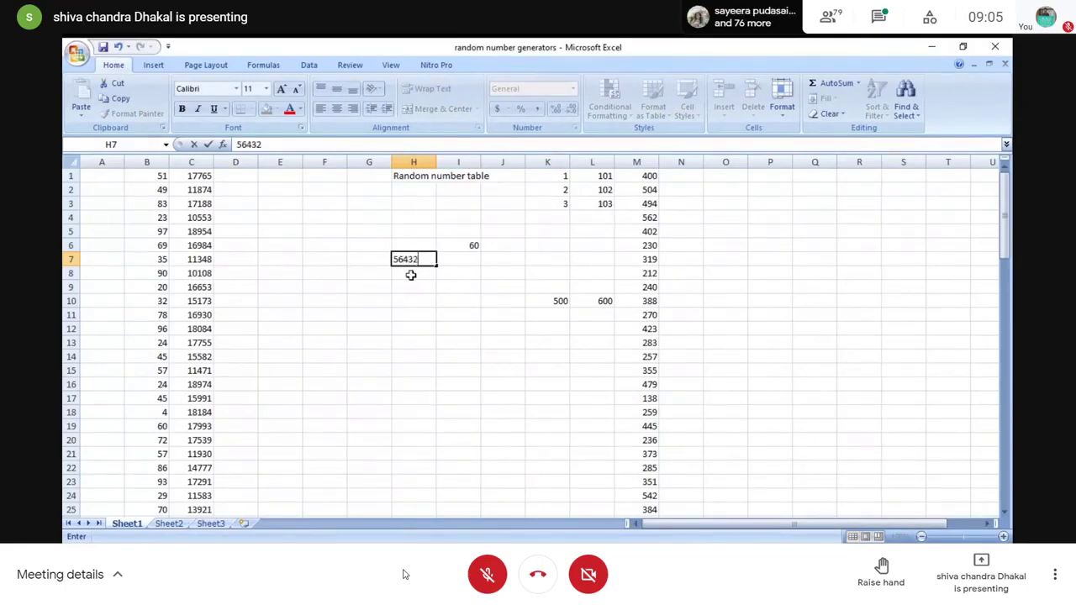
pyautogui.press('Return')
pyautogui.write('45689')
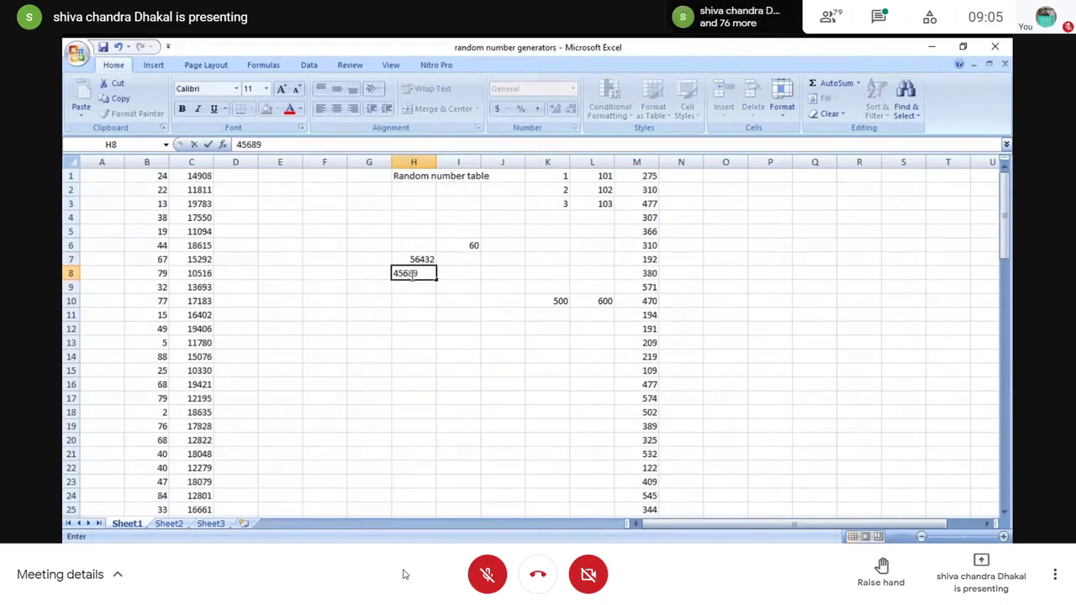
pyautogui.click(412, 300)
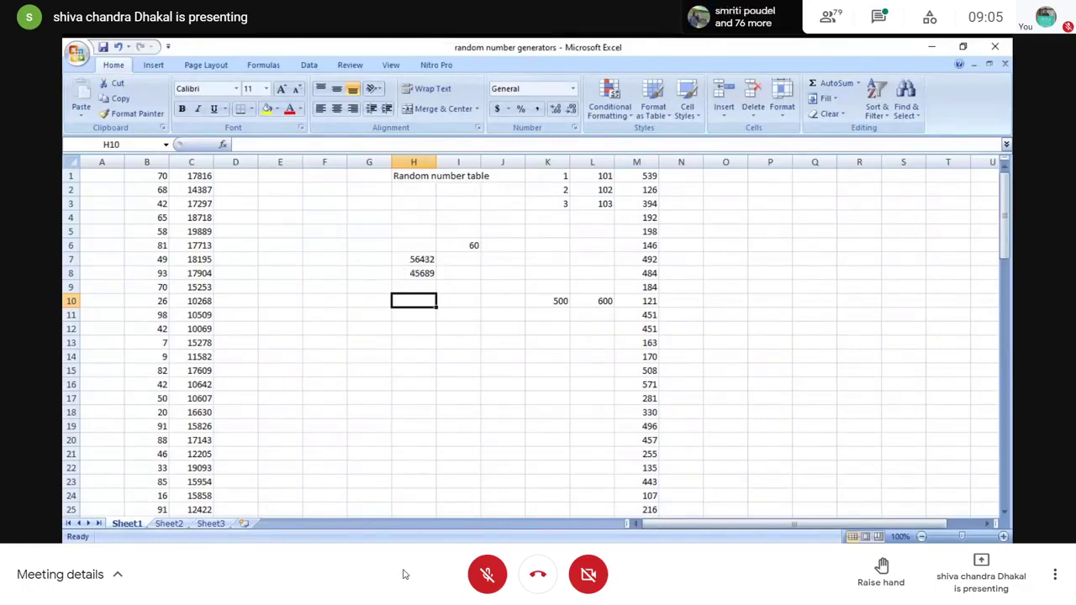
pyautogui.click(429, 340)
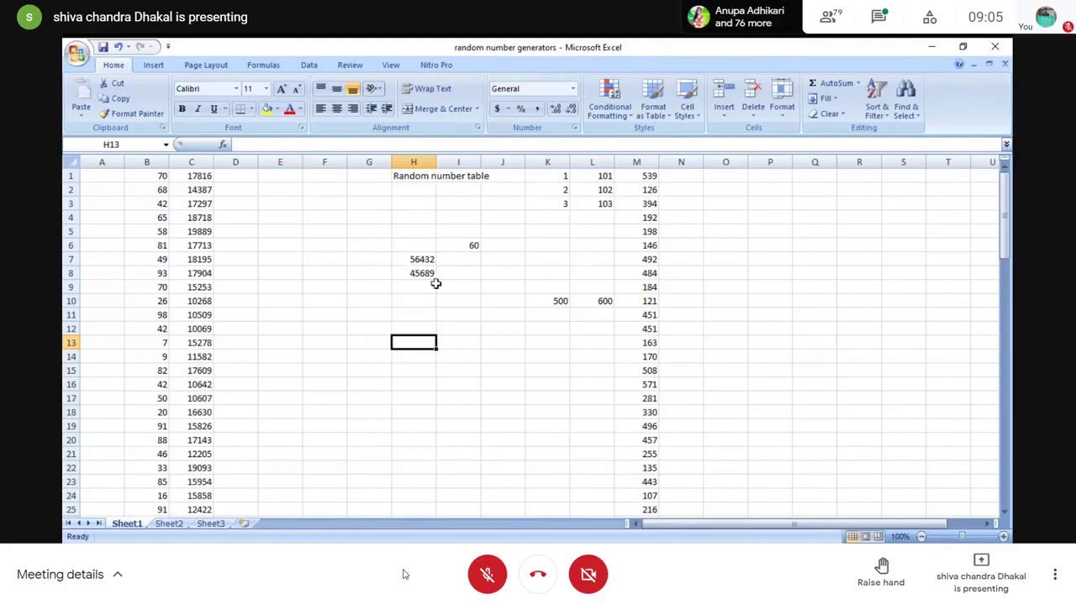
pyautogui.scroll(-1, 435, 280)
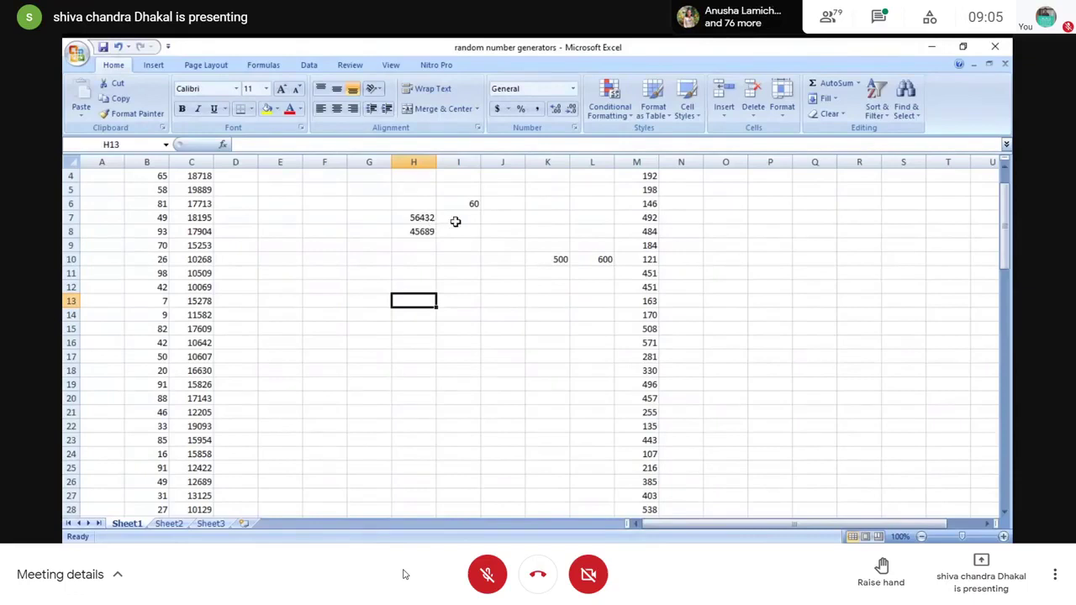
# Enter 98345 in cell H9
pyautogui.click(455, 221)
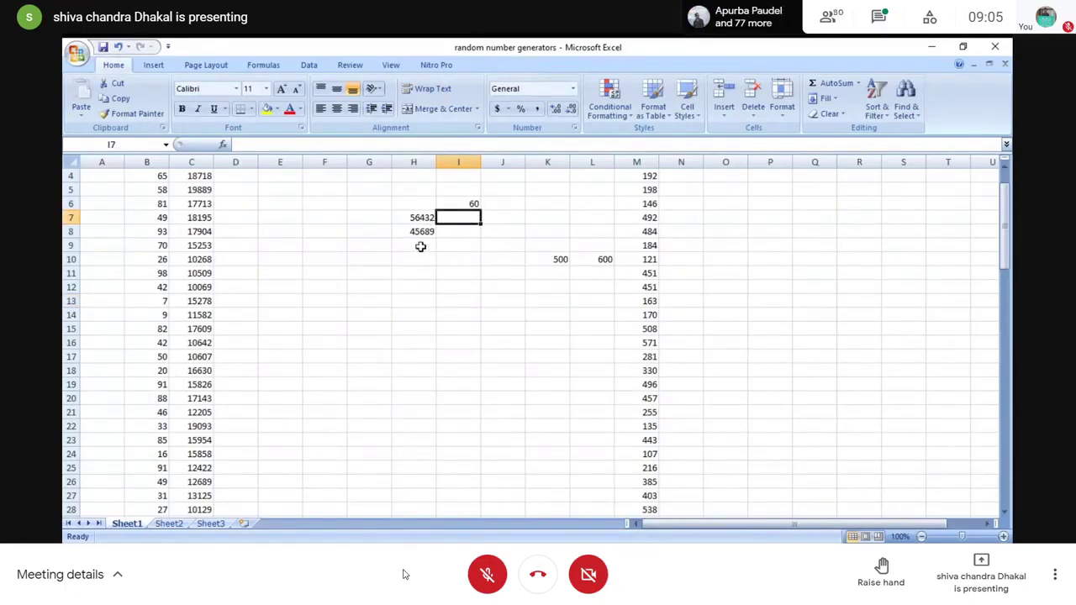
pyautogui.click(421, 246)
pyautogui.write('98345')
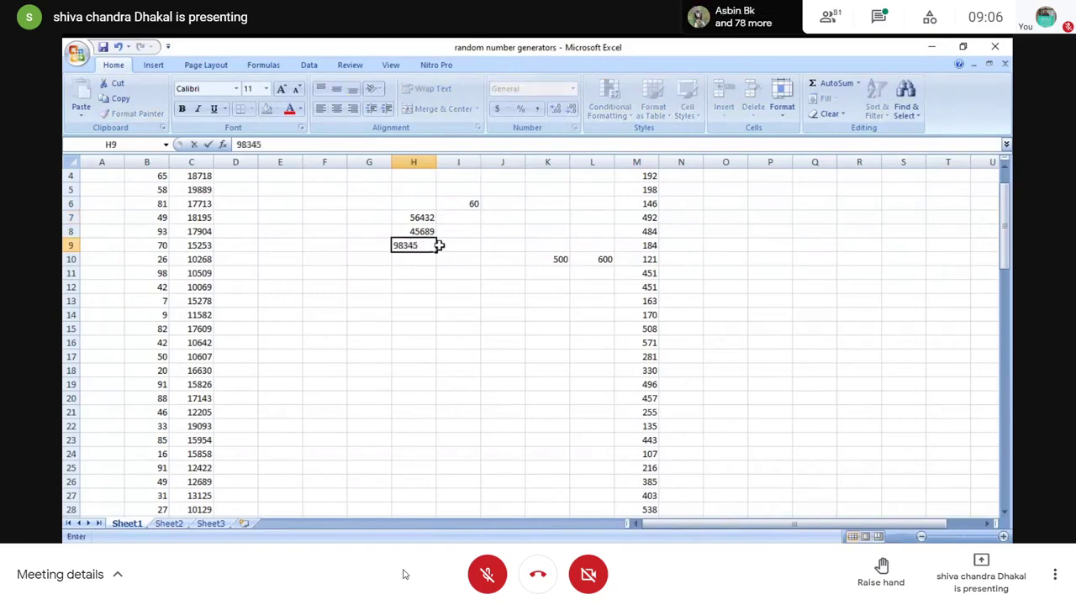
pyautogui.click(456, 245)
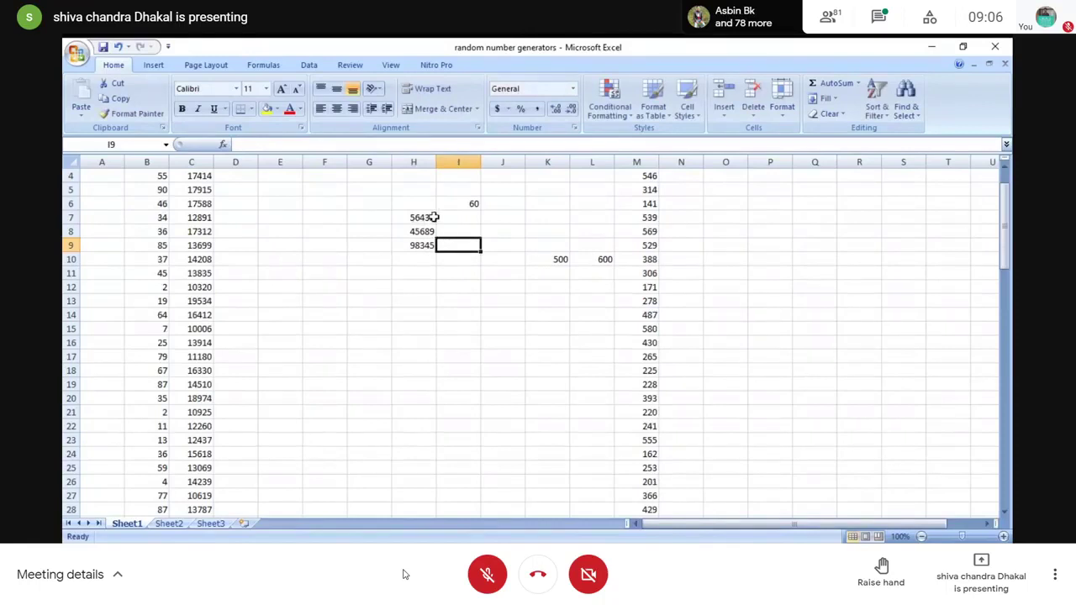
# Enter 564 in I7 and 456 in I8
pyautogui.click(454, 218)
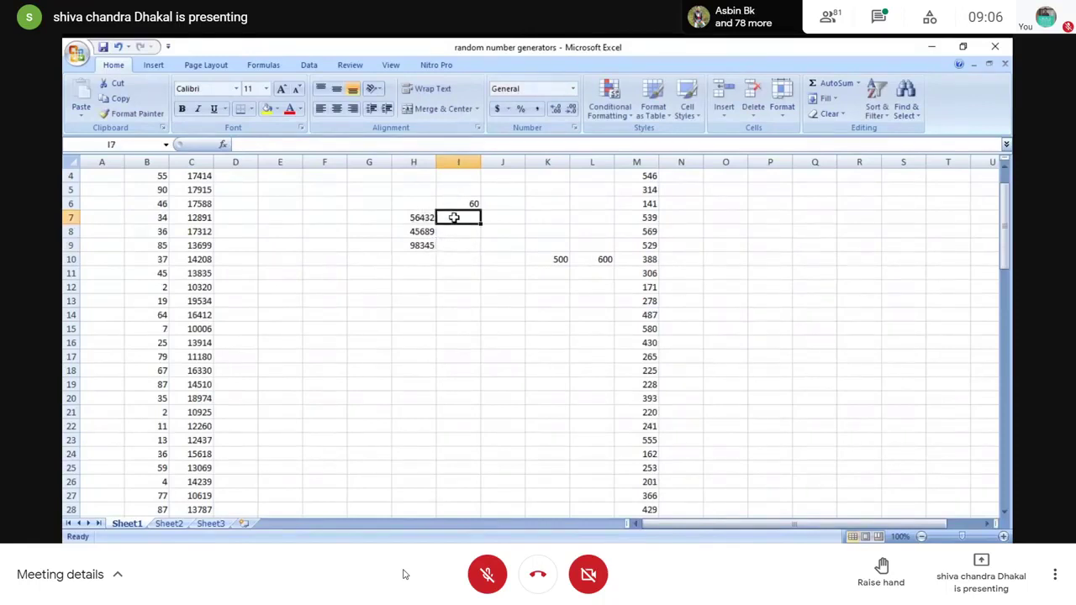
pyautogui.write('564')
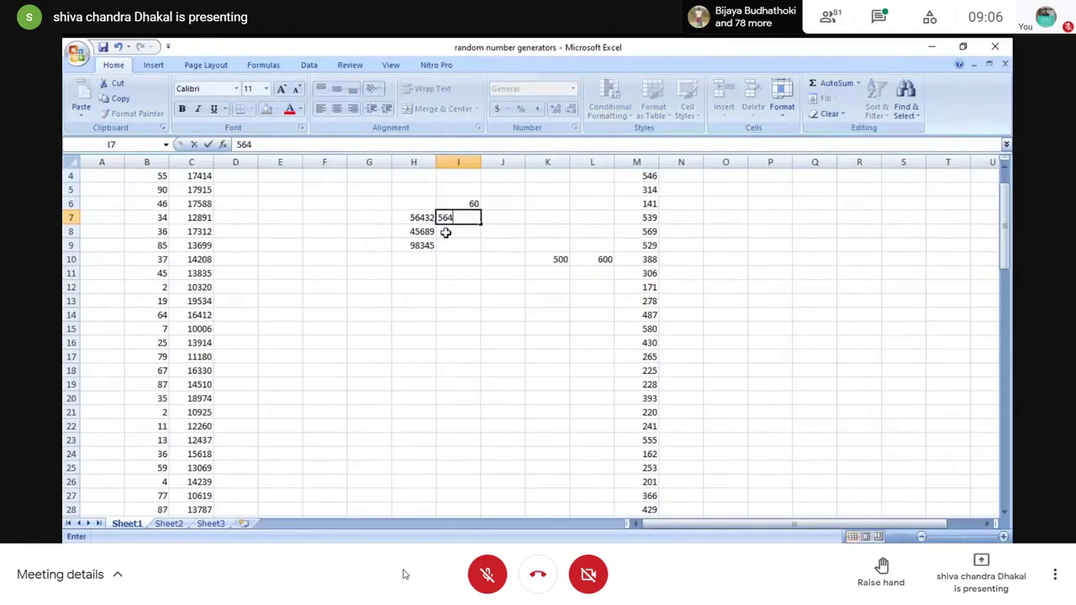
pyautogui.press('Return')
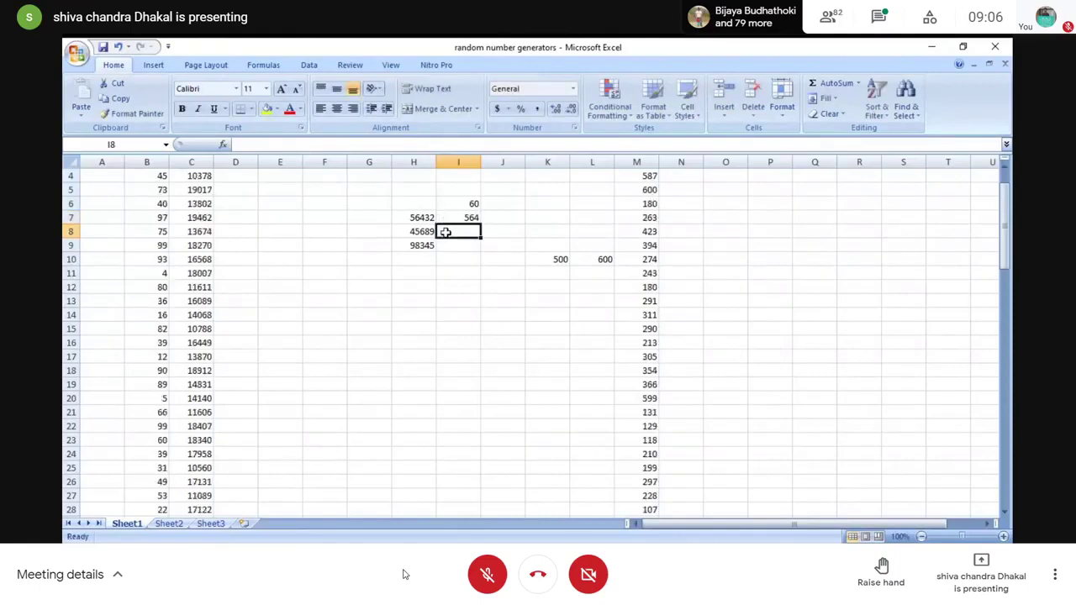
pyautogui.write('456')
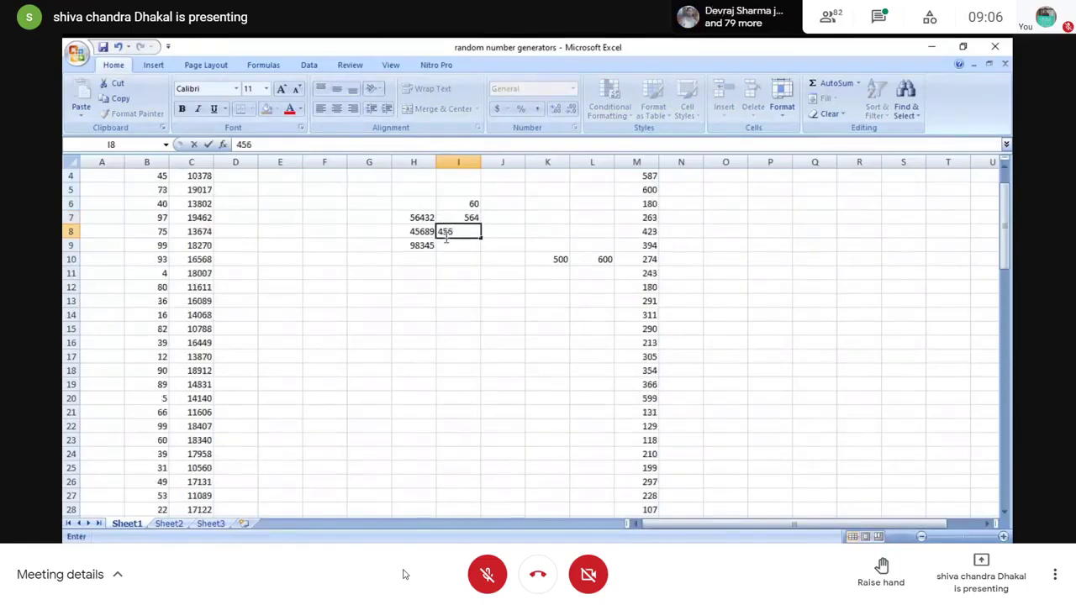
pyautogui.click(443, 245)
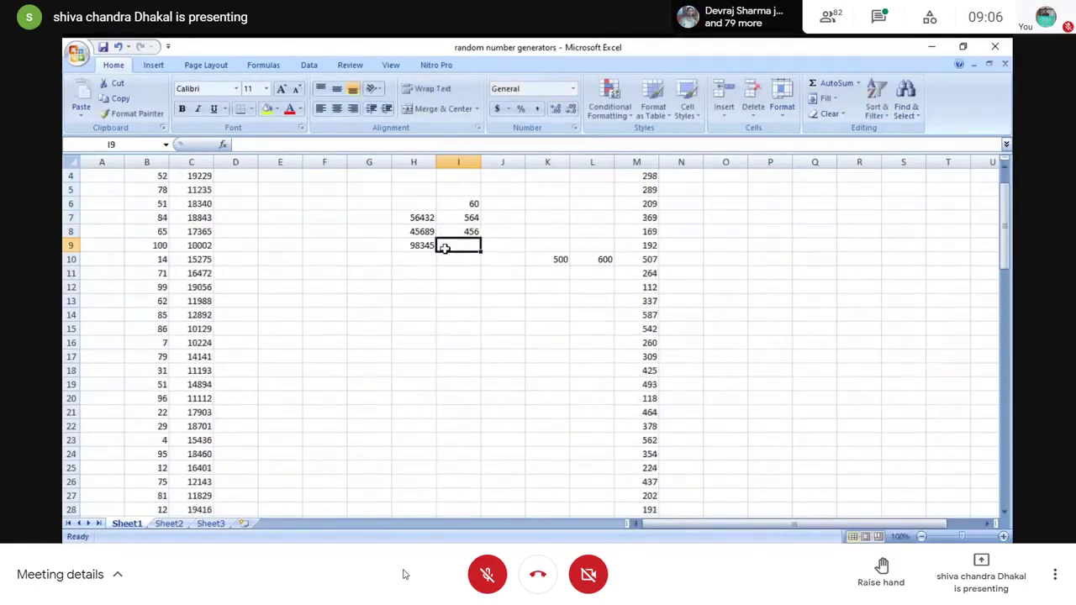
# Type 983 into I9, then clear it so I9 stays empty
pyautogui.write('983')
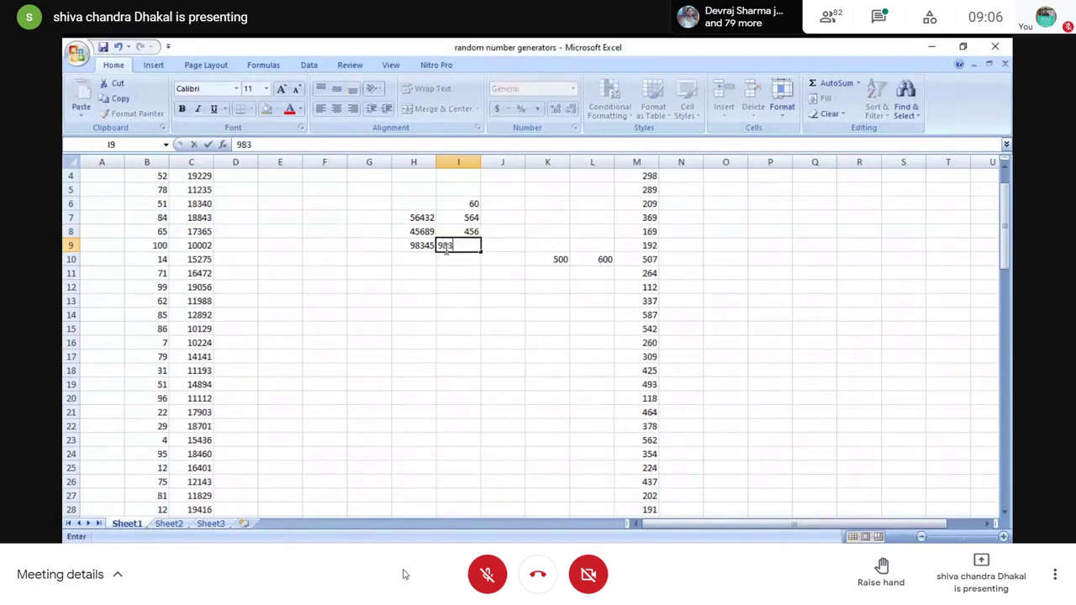
pyautogui.click(449, 260)
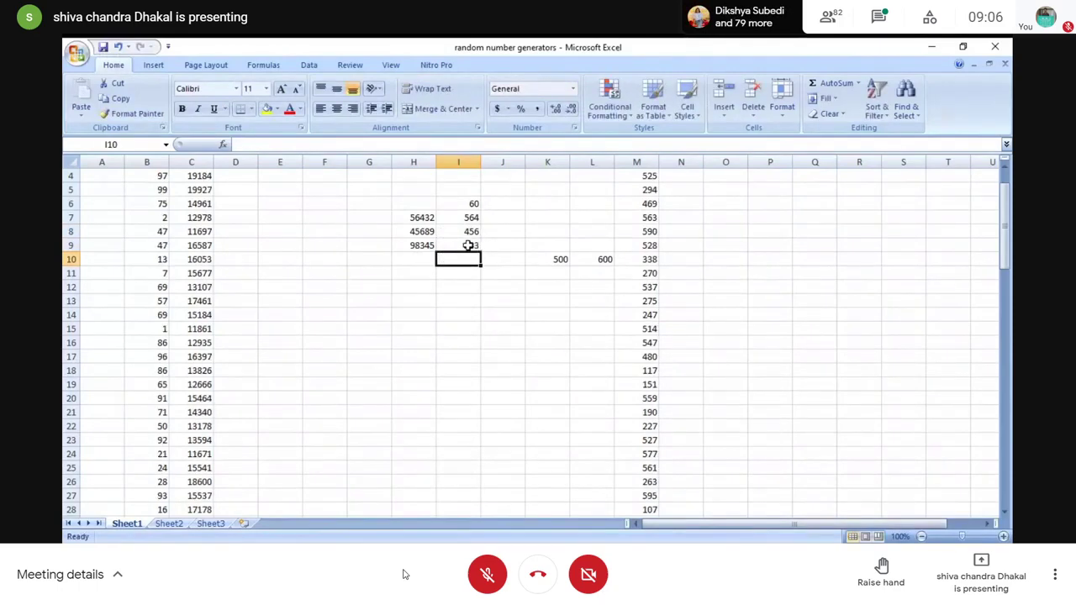
pyautogui.click(468, 245)
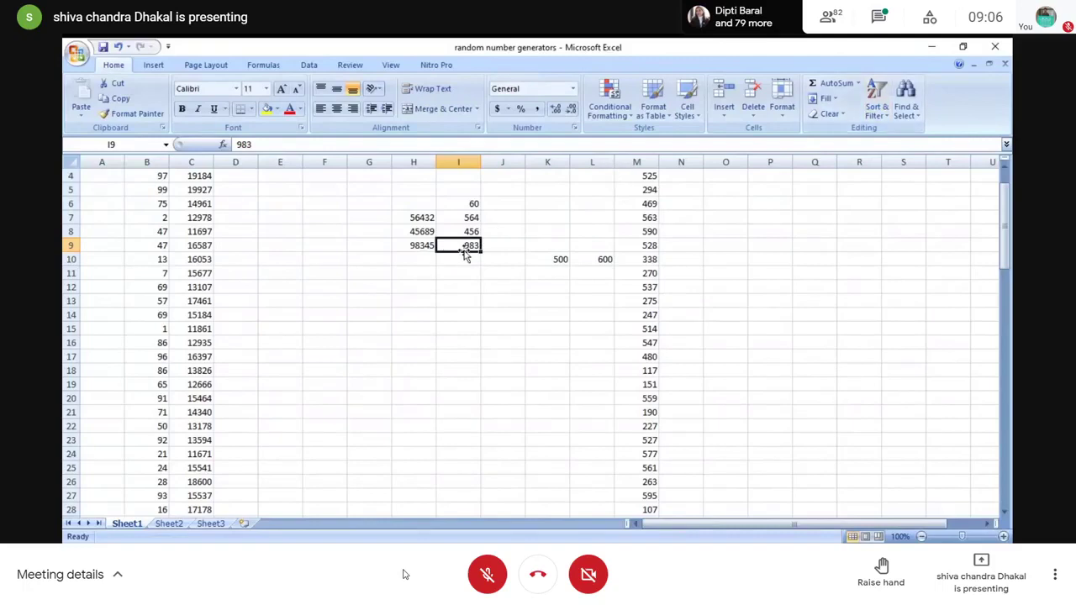
pyautogui.press('Delete')
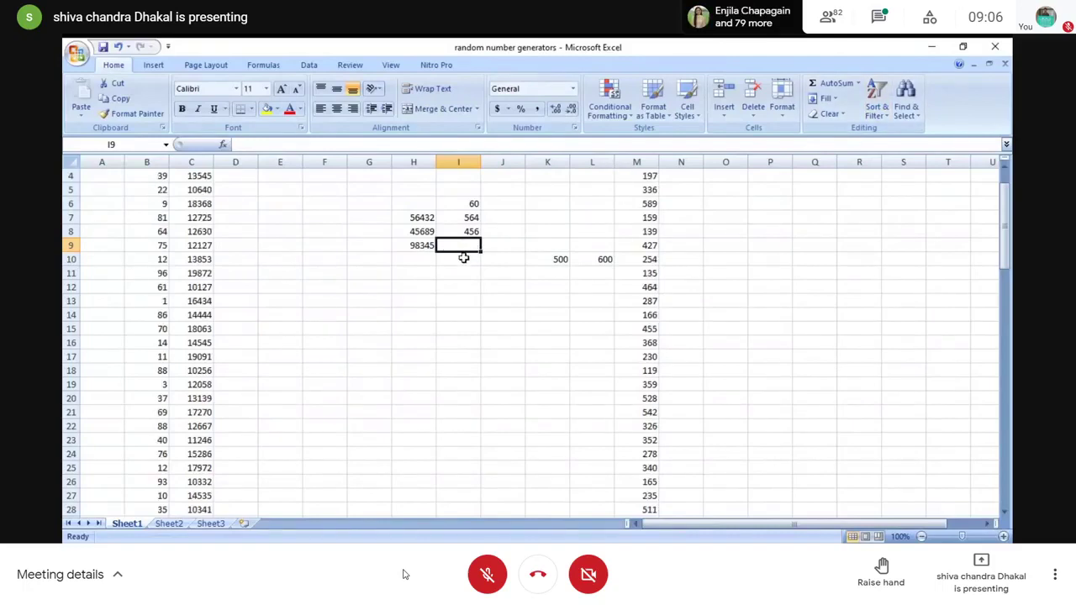
pyautogui.click(463, 258)
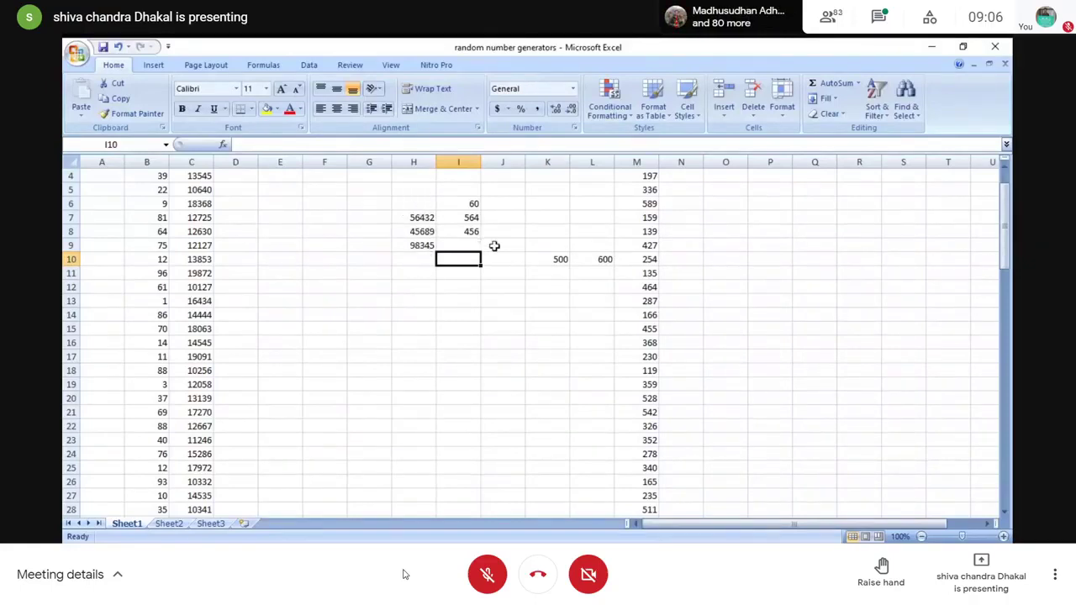
# Set the 56432 value in cell H7 to a 28-point font size
pyautogui.click(424, 218)
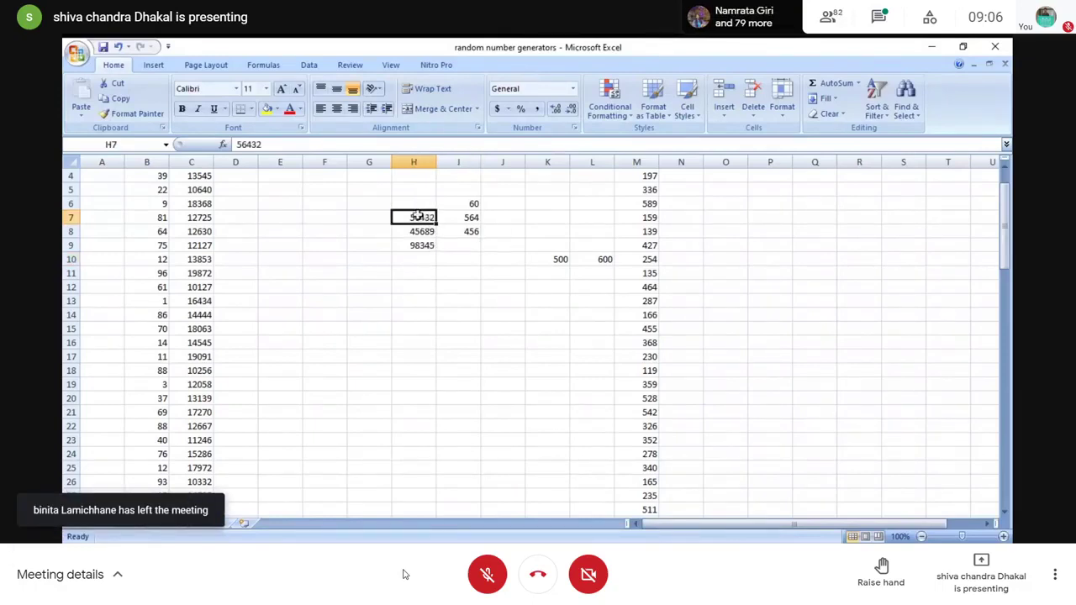
pyautogui.click(266, 88)
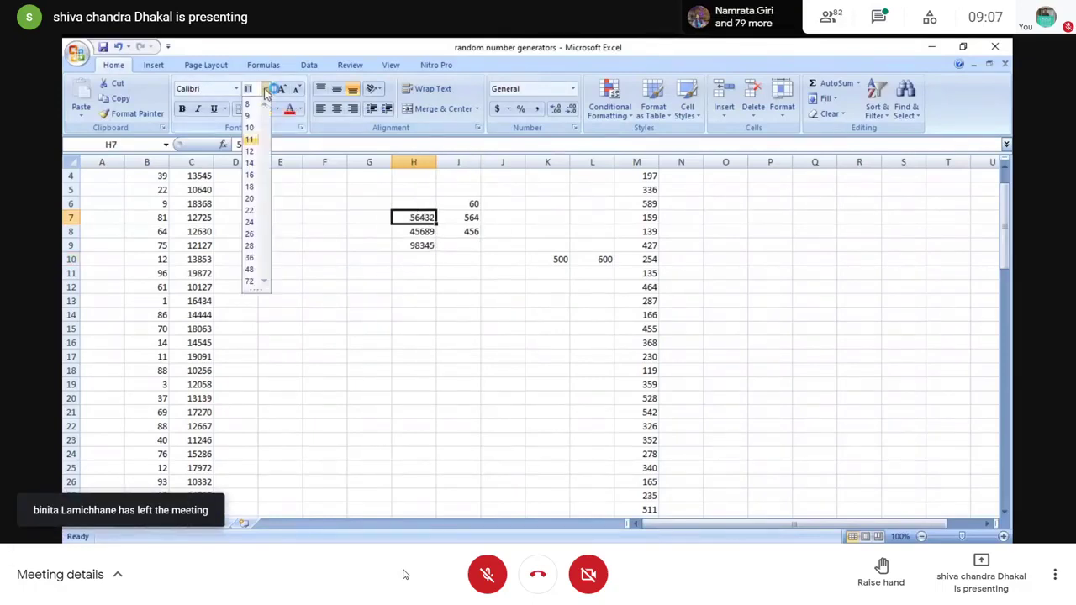
pyautogui.click(249, 246)
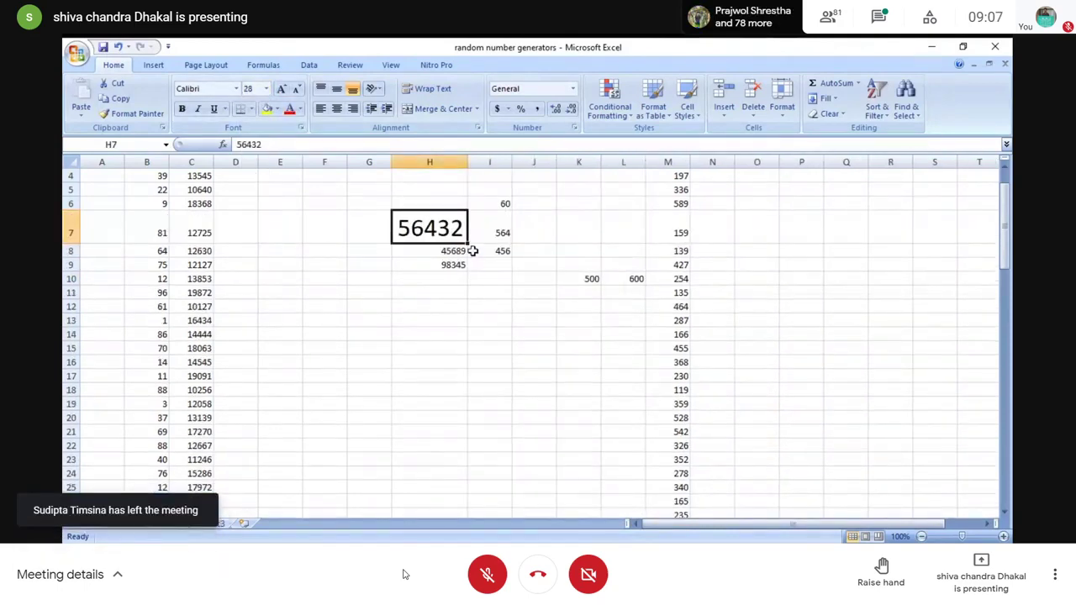
pyautogui.click(454, 295)
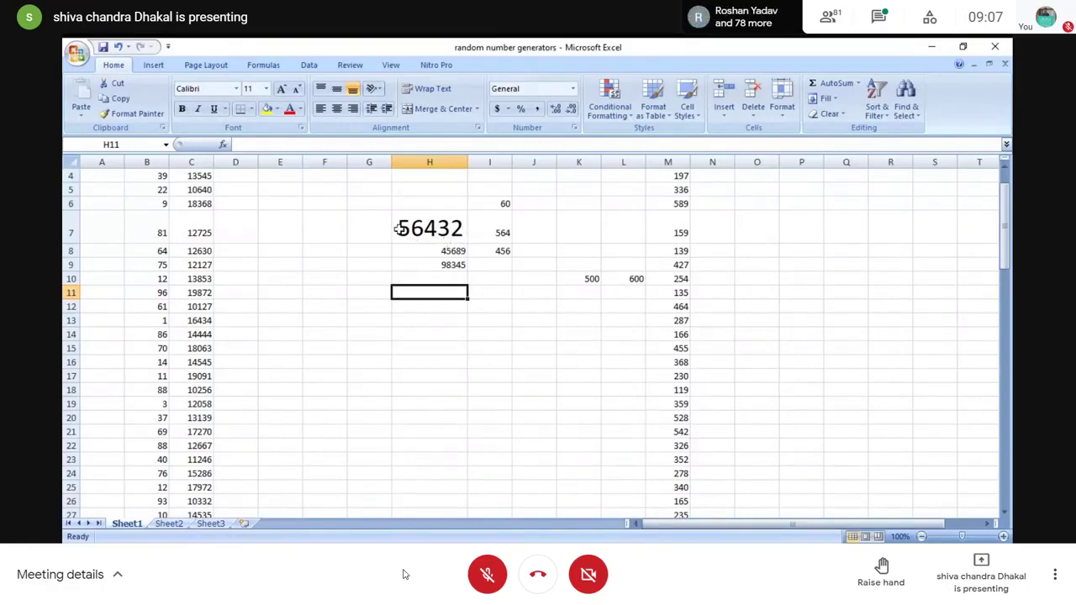
# Compare the enlarged 56432 in H7 with neighbouring cells H8 and I7
pyautogui.click(427, 228)
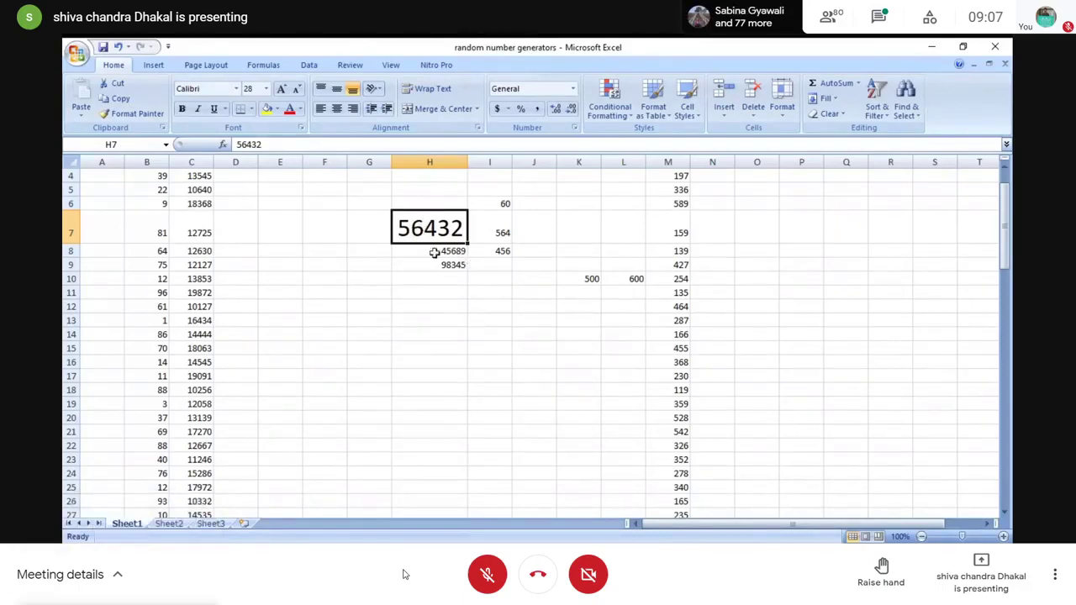
pyautogui.click(435, 251)
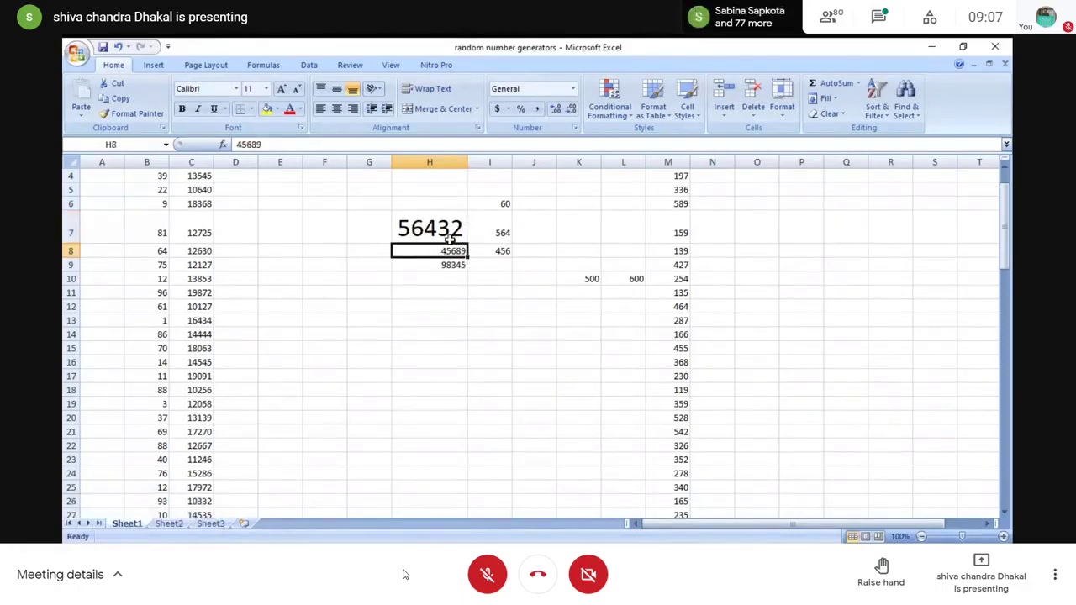
pyautogui.click(446, 235)
pyautogui.click(509, 232)
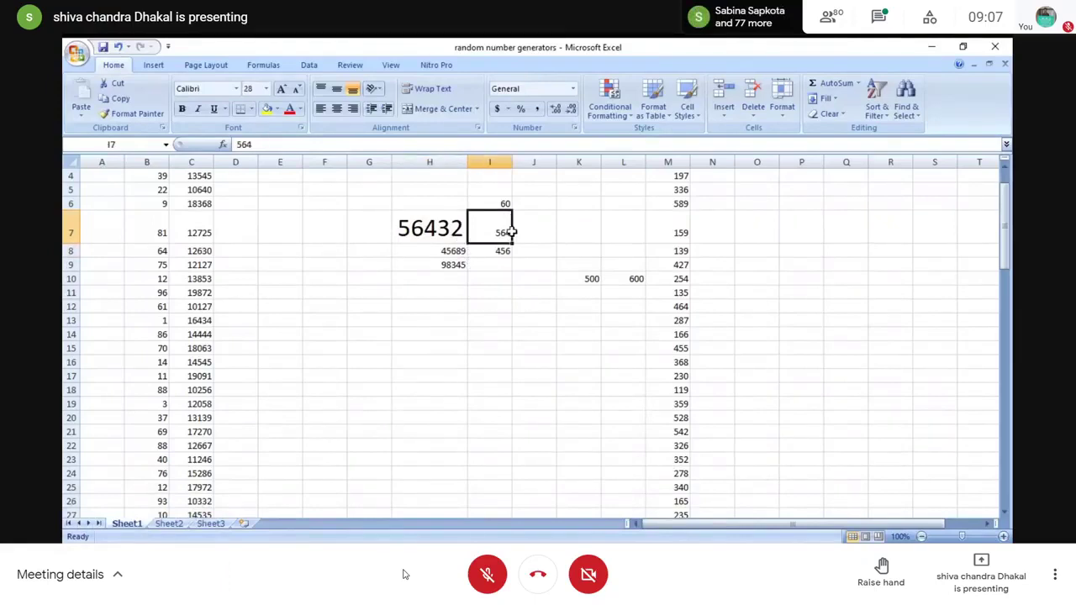
pyautogui.click(436, 231)
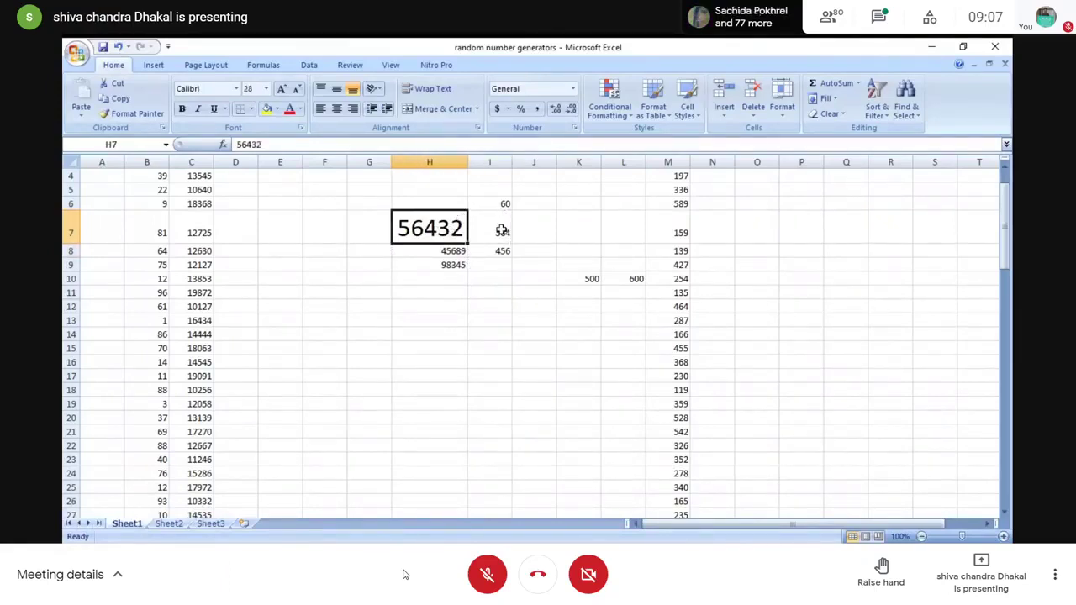
pyautogui.click(501, 228)
pyautogui.click(439, 232)
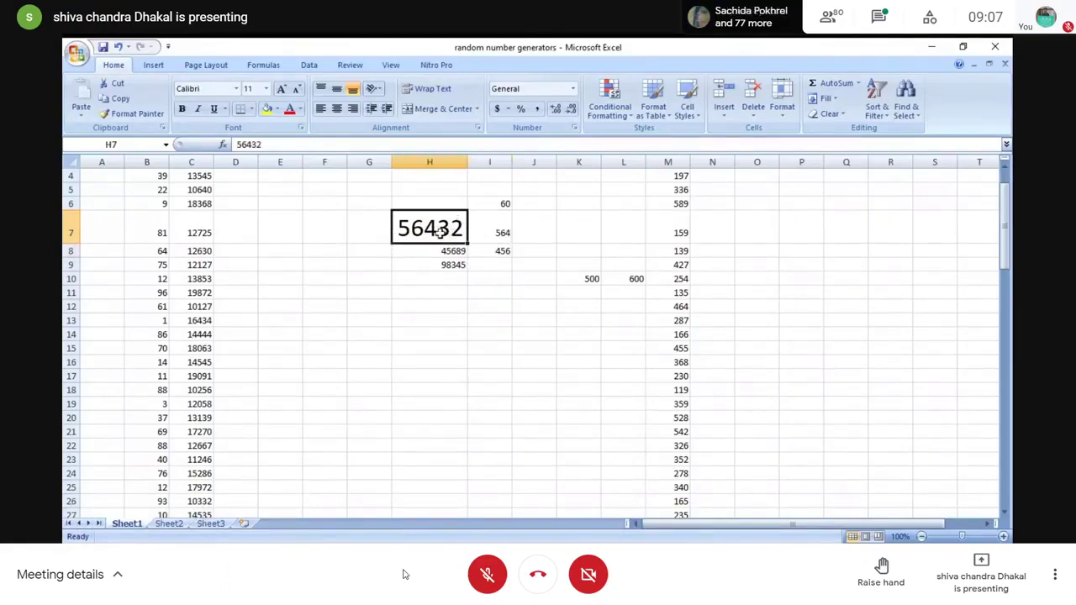
# Enter 60 in the cell above I7, reselect H7, then move the selection to Q10
pyautogui.click(504, 202)
pyautogui.write('60')
pyautogui.click(430, 231)
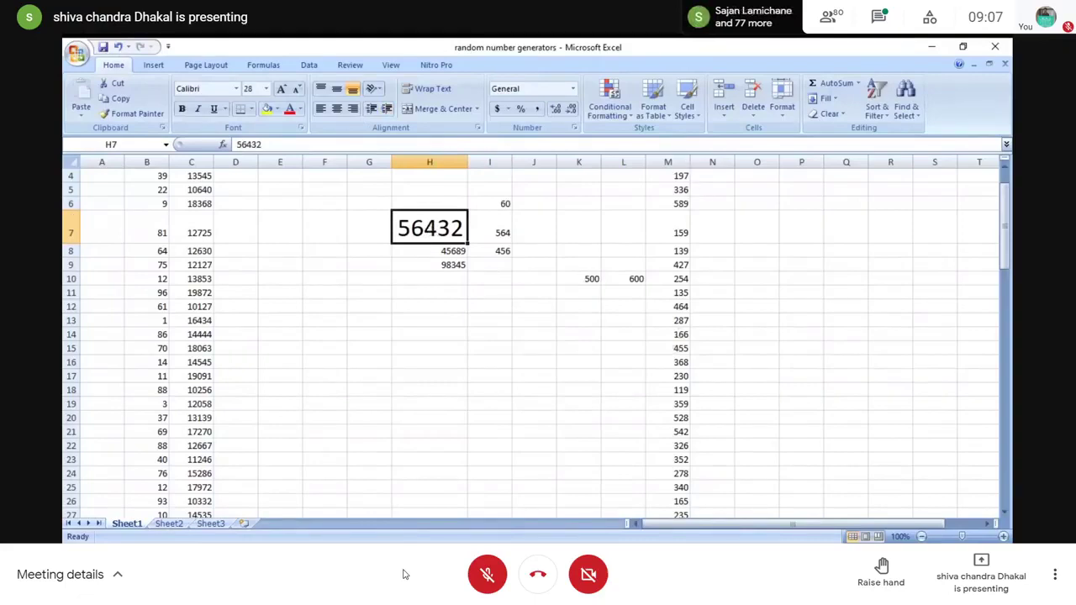
pyautogui.click(836, 278)
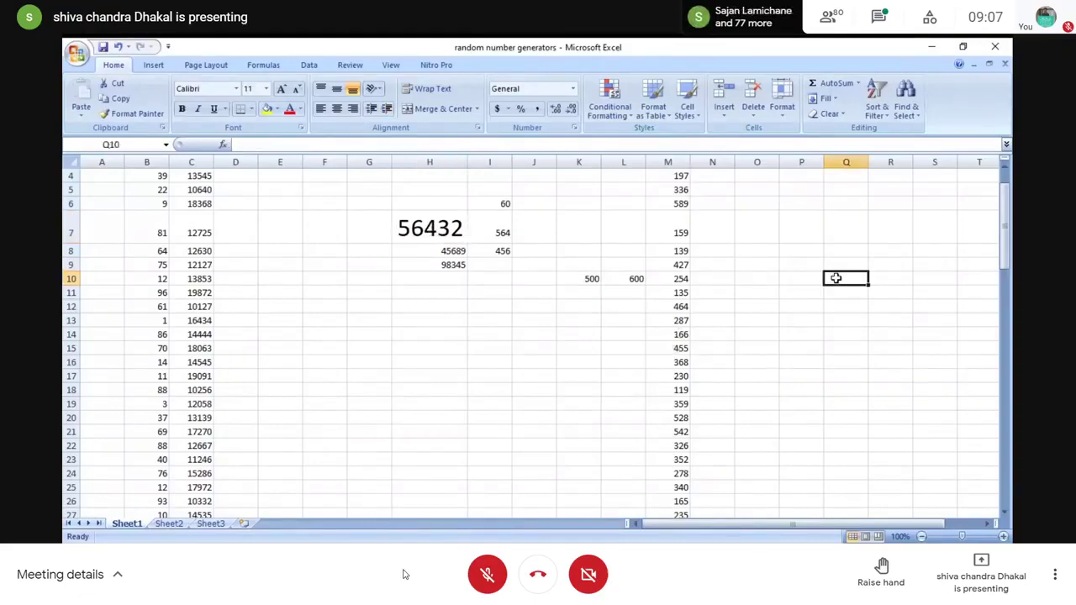